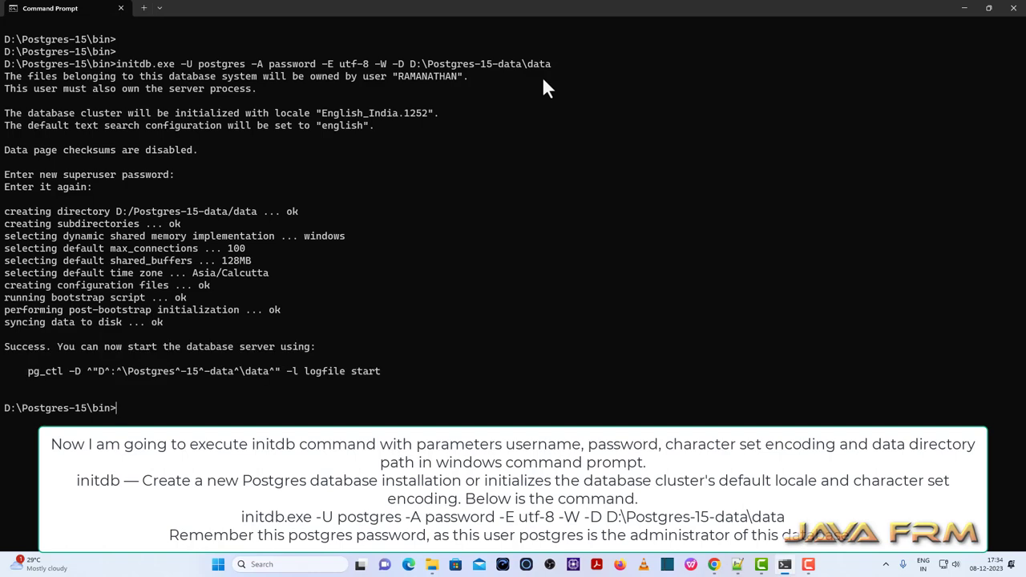
Browse File Explorer to the D:\Postgres-15-data\data folder.
left_click(432, 565)
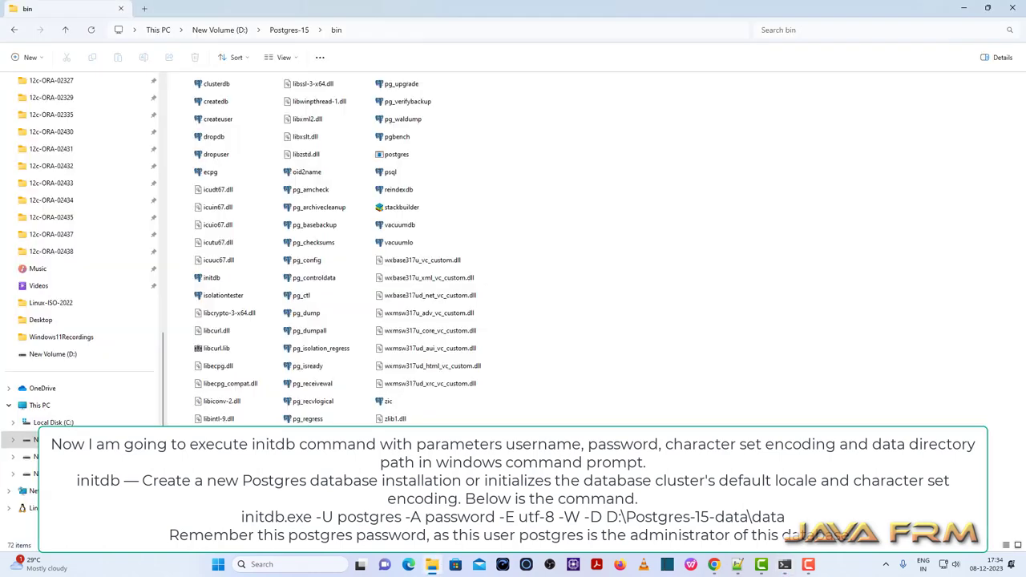
left_click(233, 33)
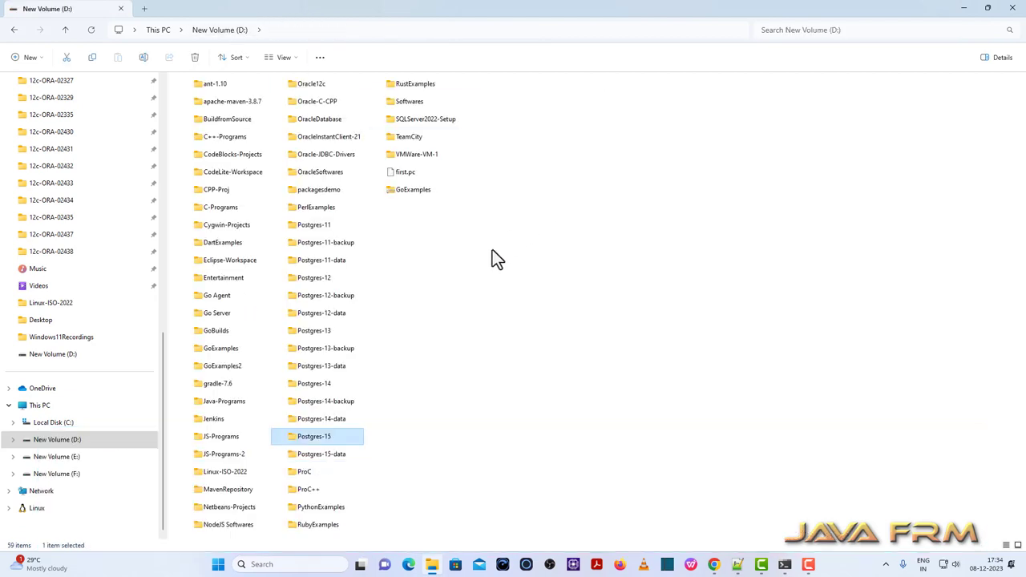
double_click(341, 459)
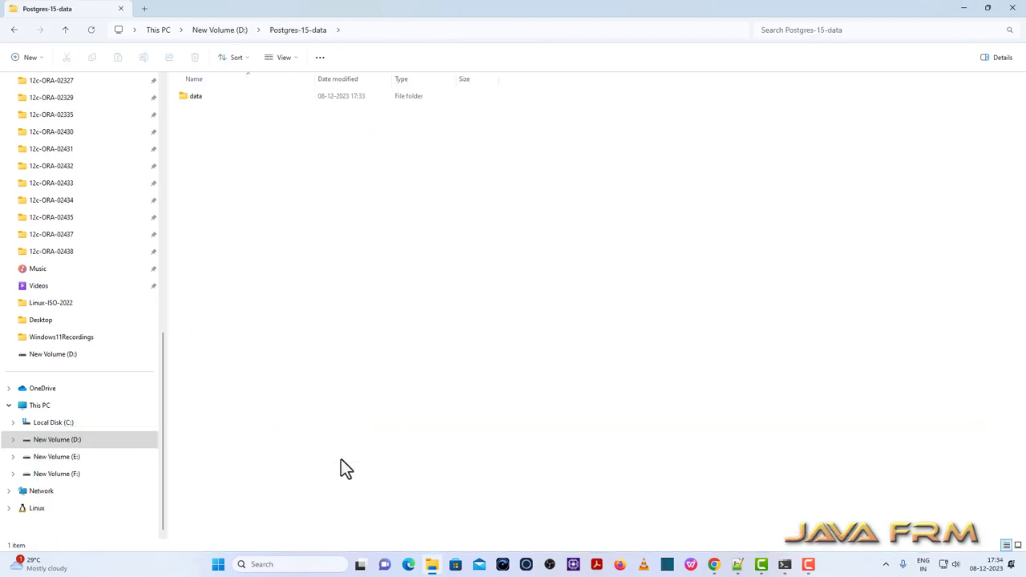
double_click(197, 98)
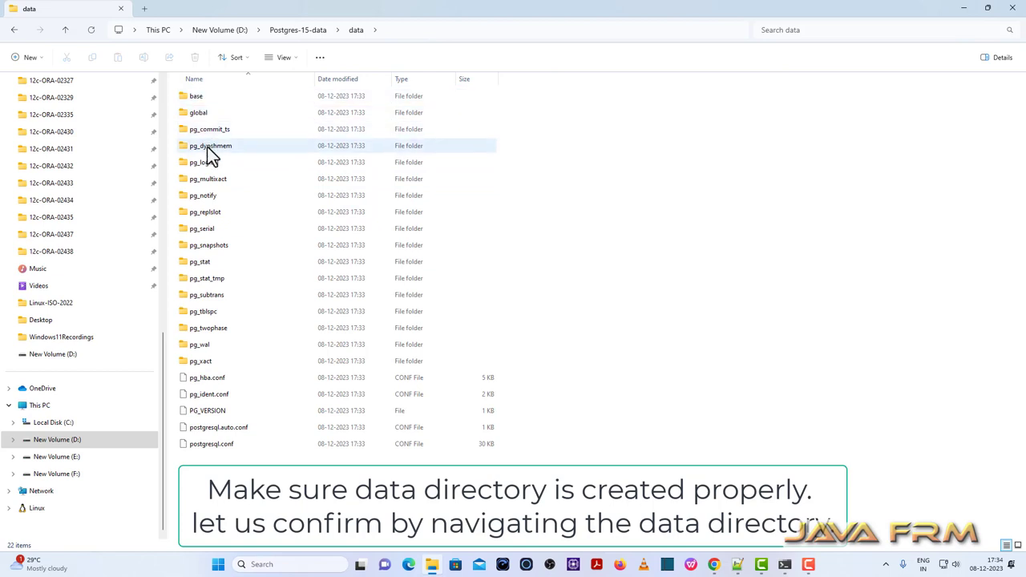
Open PG_VERSION in Notepad, confirm it reads 15, and close it.
double_click(217, 410)
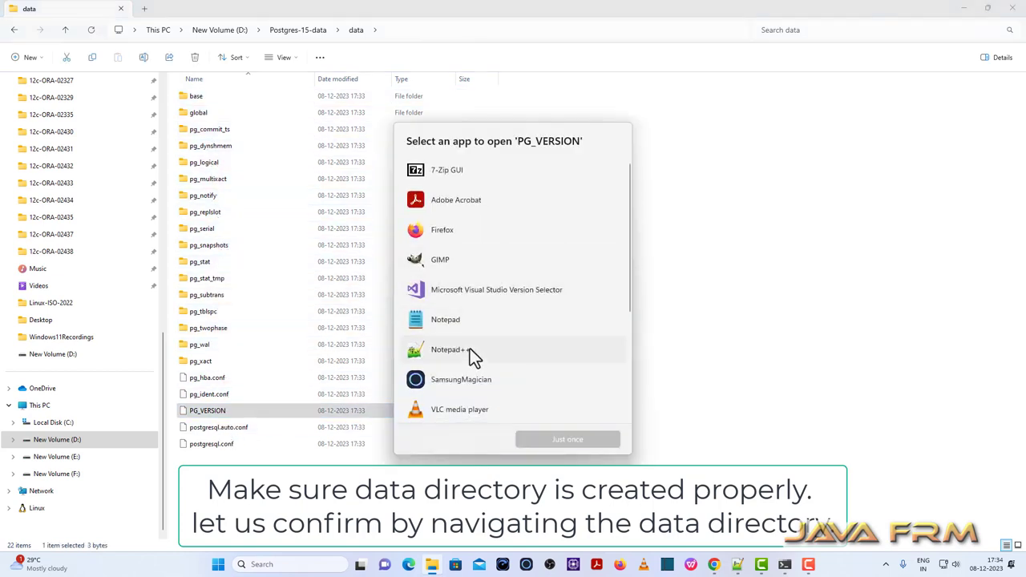
left_click(454, 325)
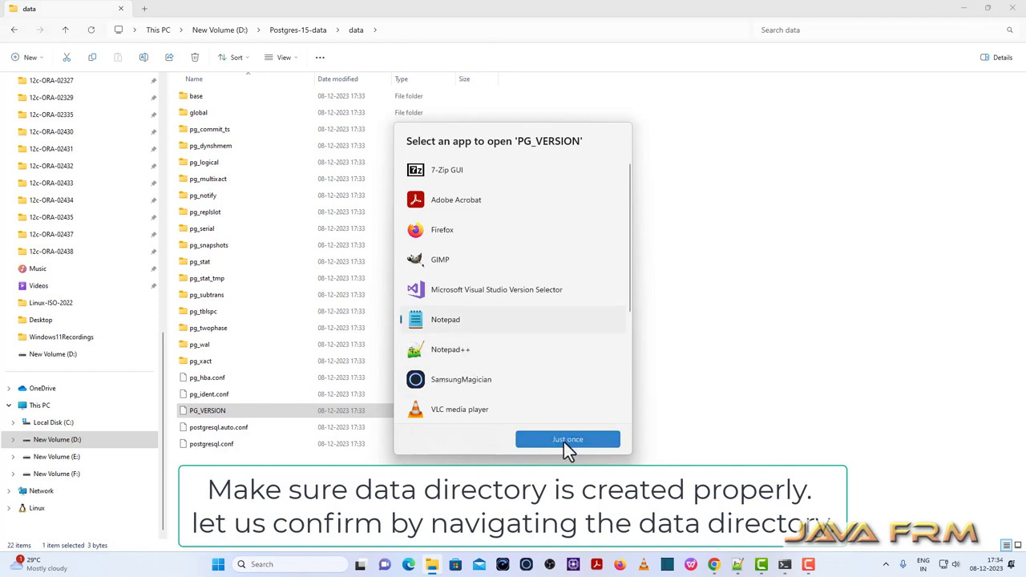
left_click(563, 439)
double_click(36, 69)
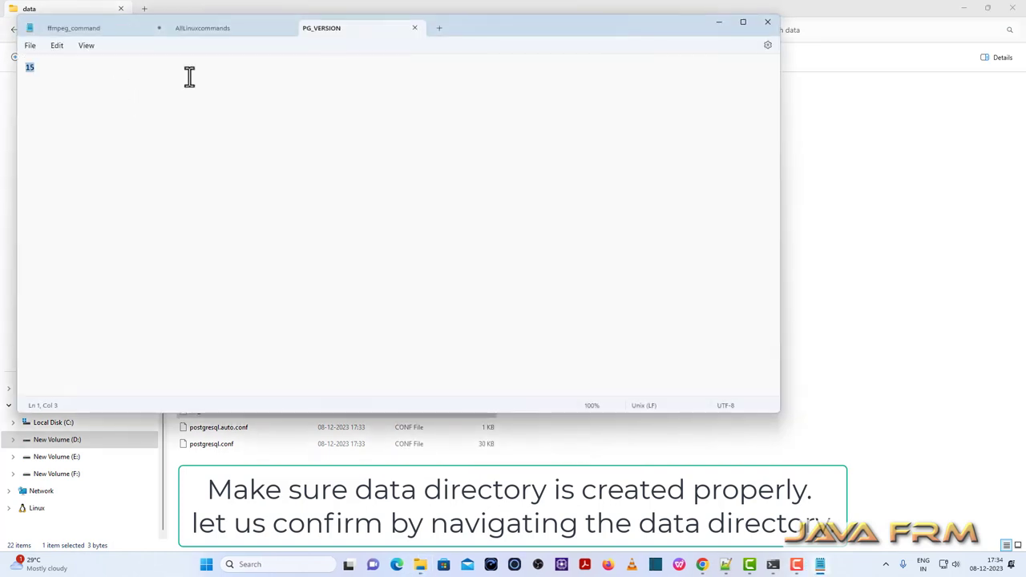
left_click(415, 29)
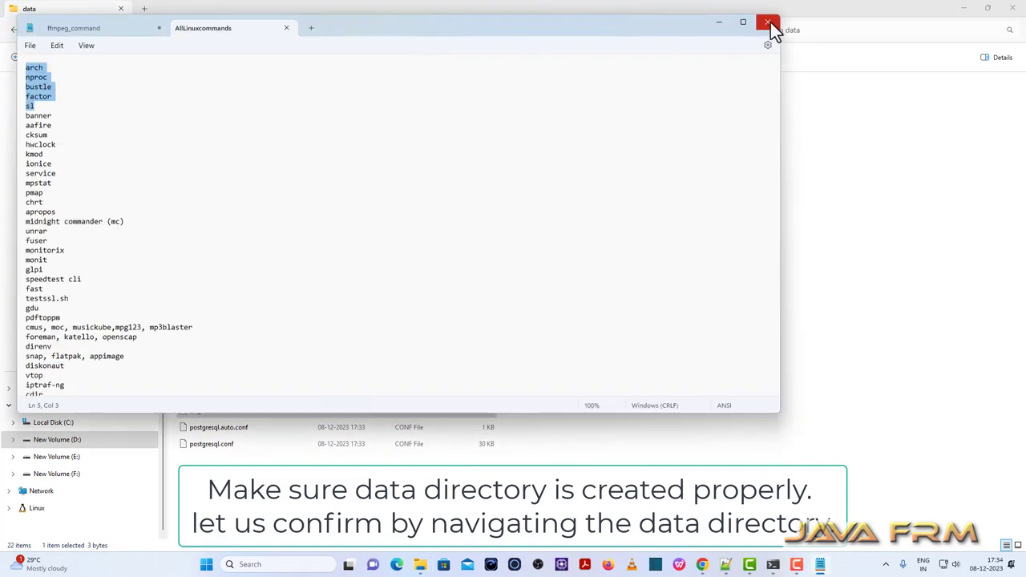
left_click(767, 23)
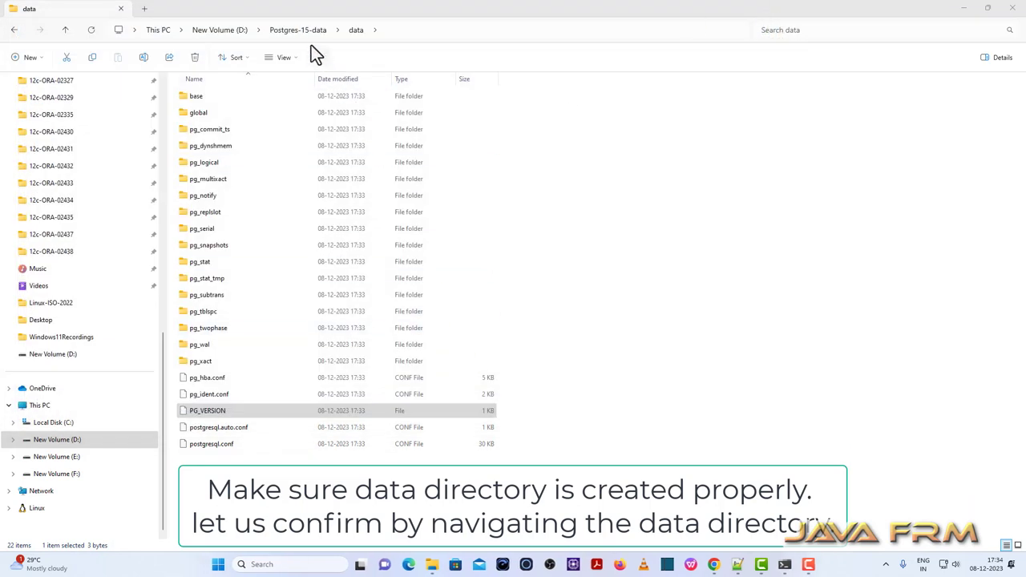
Check the folder path, go back to the D: drive listing, and return to Command Prompt.
left_click(296, 24)
left_click(641, 146)
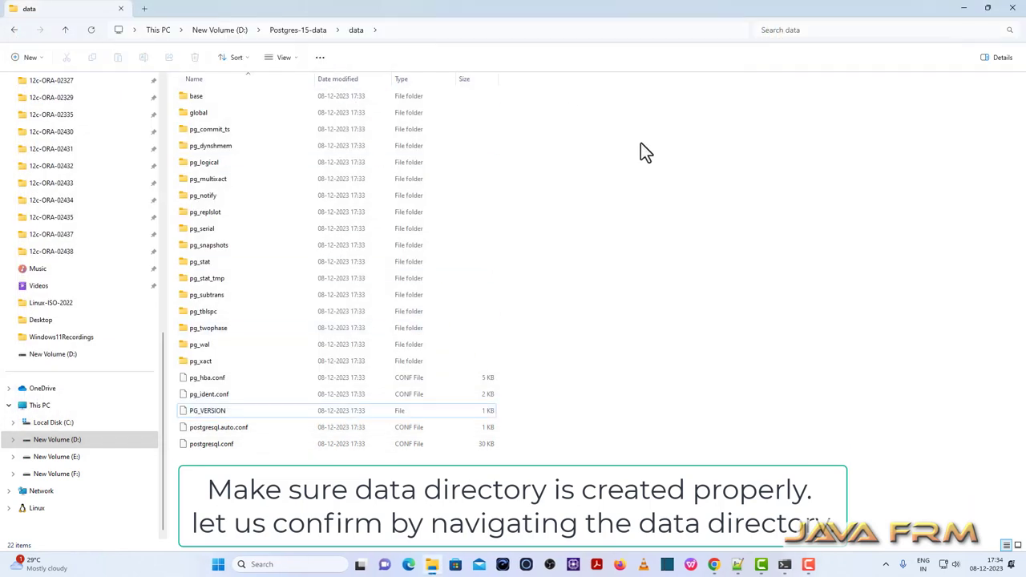
left_click(13, 32)
left_click(12, 32)
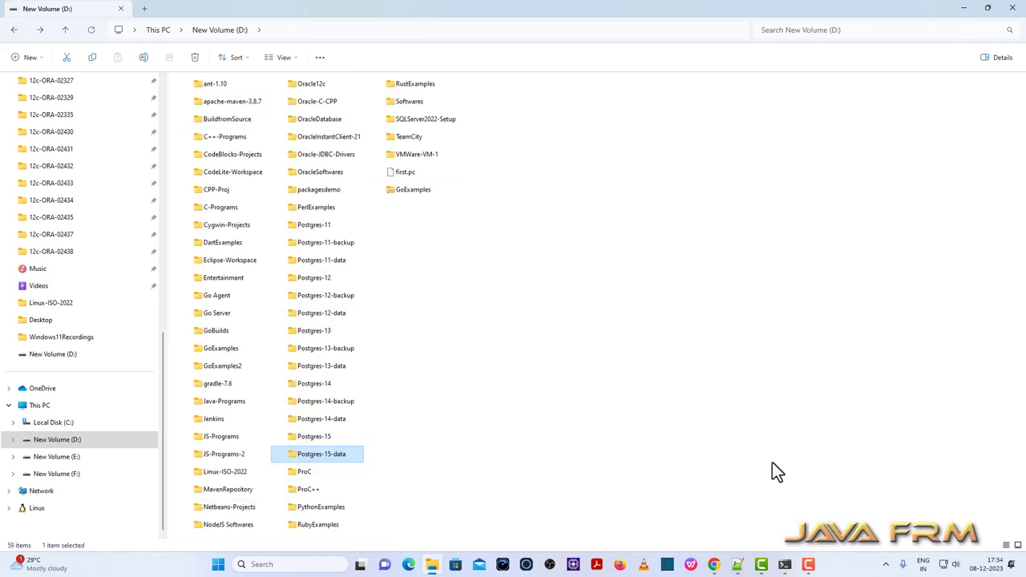
left_click(784, 564)
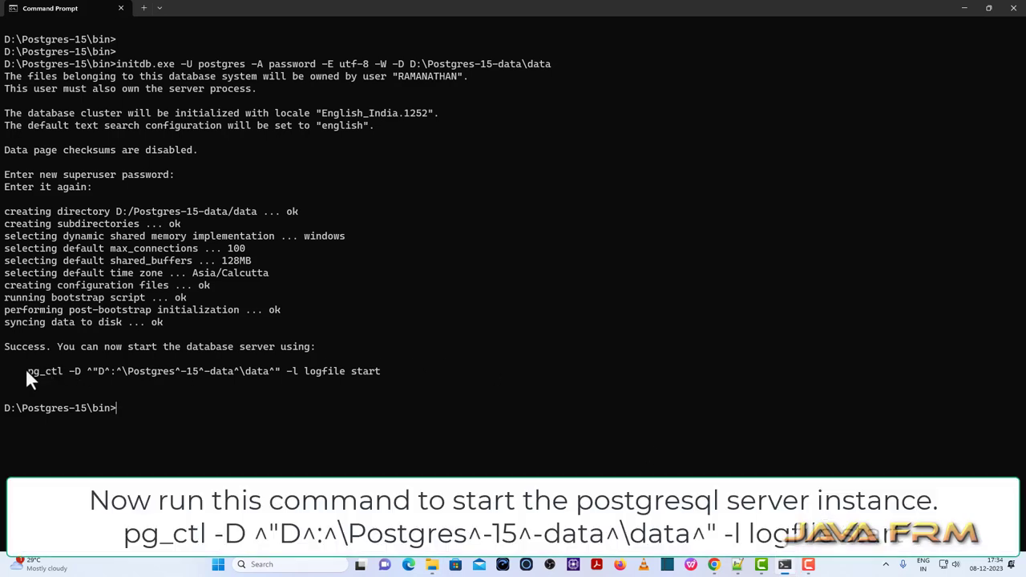
Copy the suggested pg_ctl line, paste it, and run it to start the D:\Postgres-15-data\data server.
left_click_drag(29, 370, 387, 366)
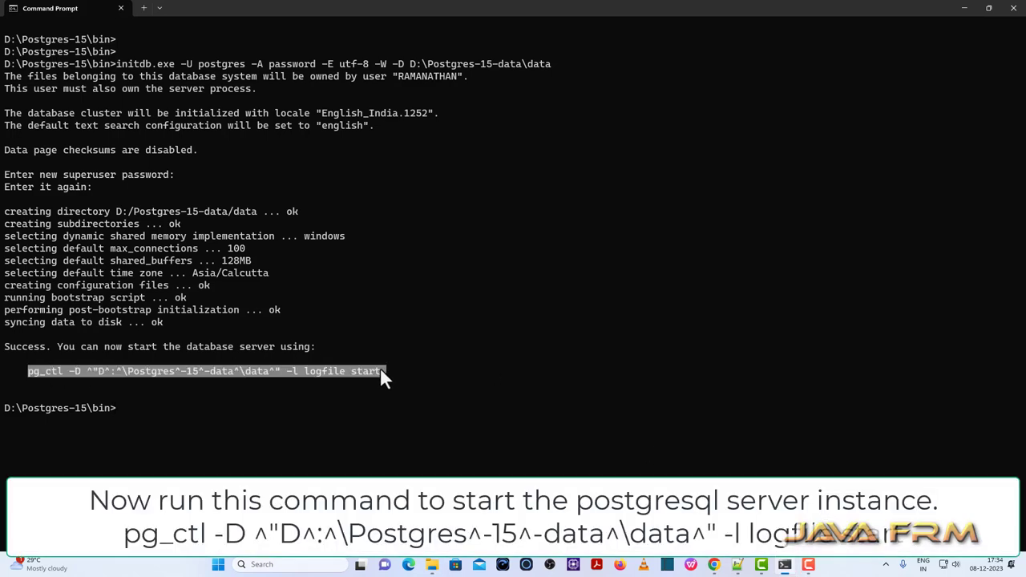
right_click(378, 367)
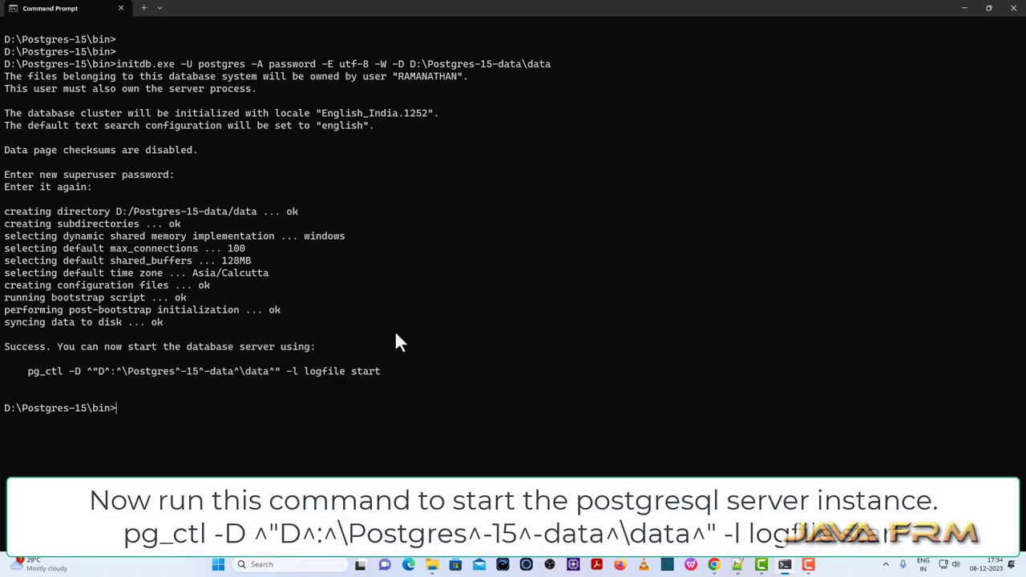
right_click(320, 406)
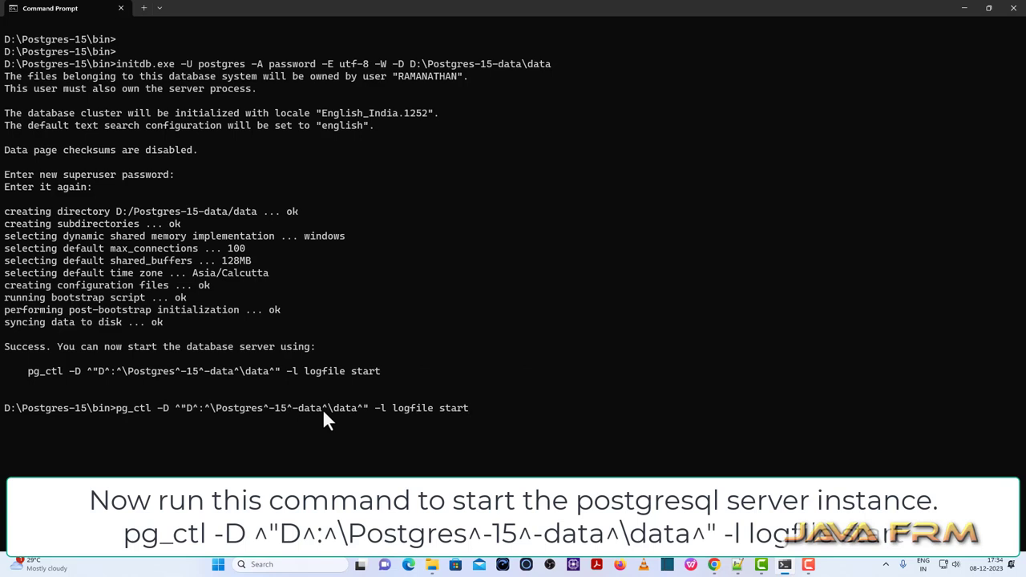
key("Return")
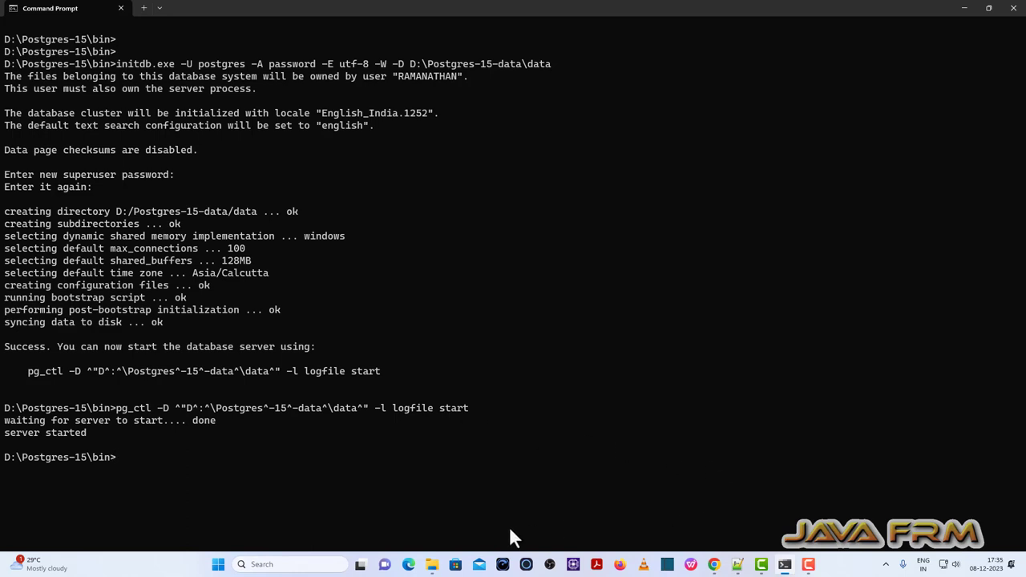
Open D:\Postgres-15\pgAdmin 4\runtime and launch pgAdmin4 from it.
left_click(431, 564)
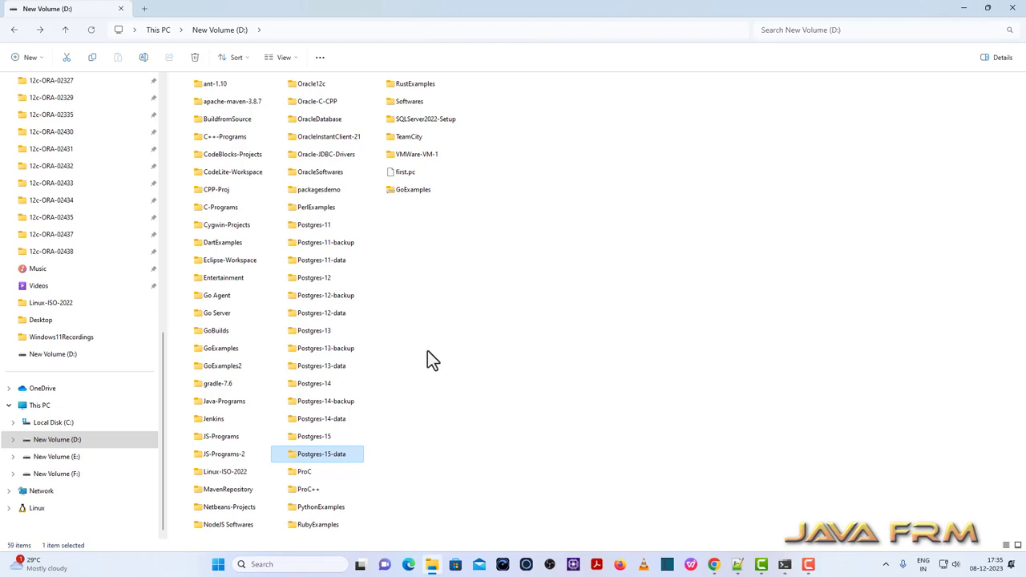
double_click(320, 438)
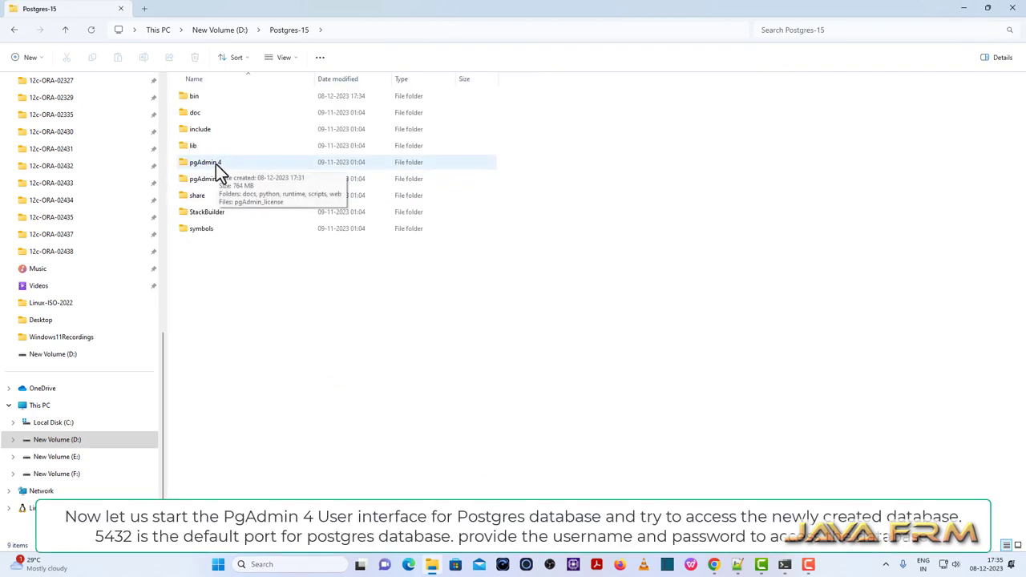
double_click(215, 163)
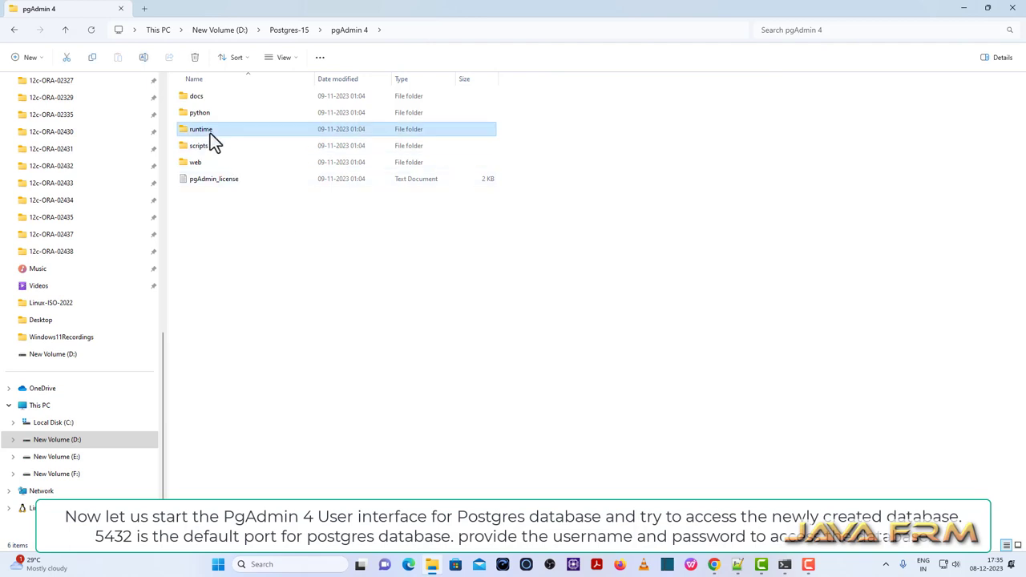
double_click(210, 130)
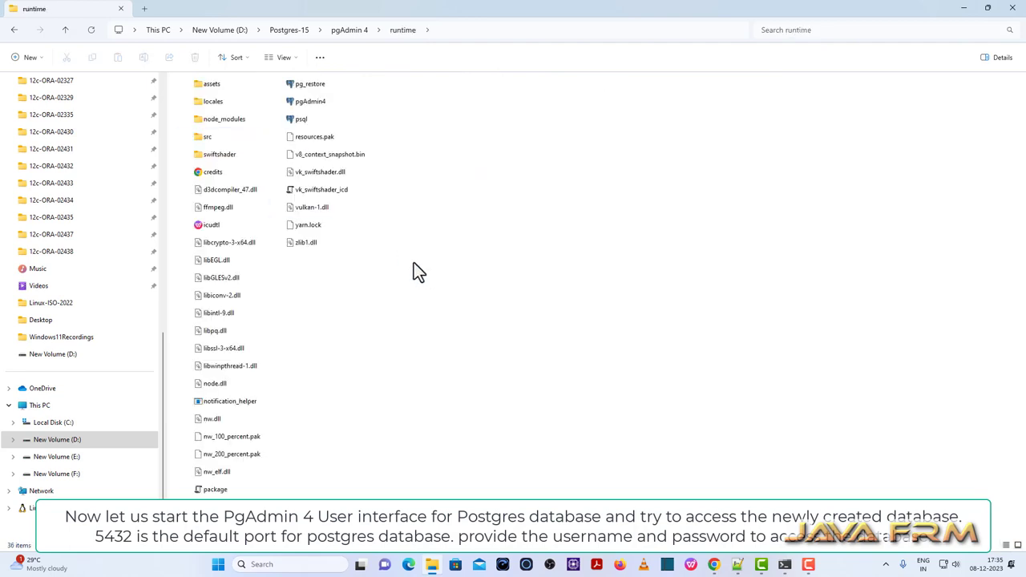
double_click(314, 105)
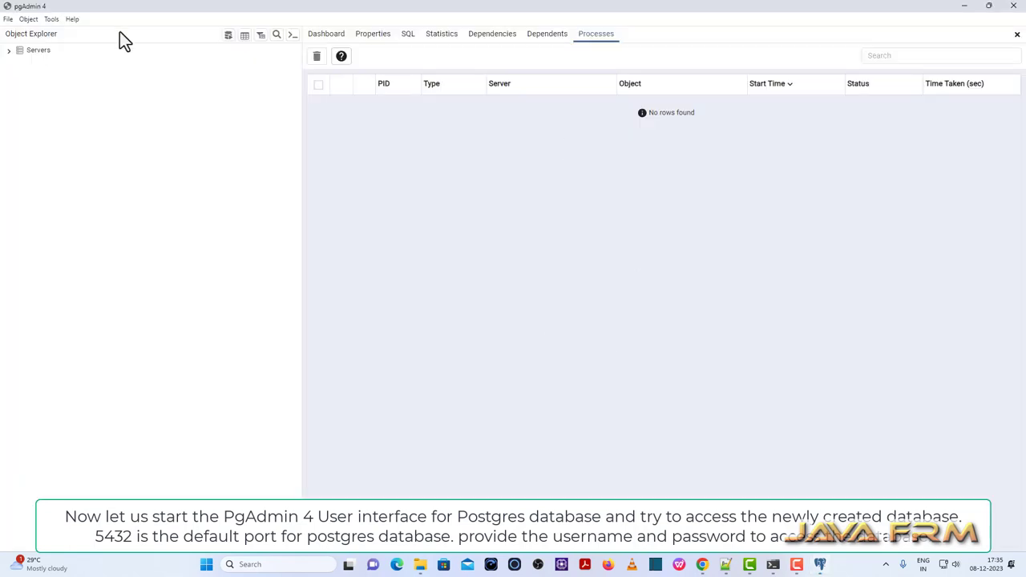
View the pgAdmin version details under Help > About, then close them.
left_click(75, 18)
left_click(110, 86)
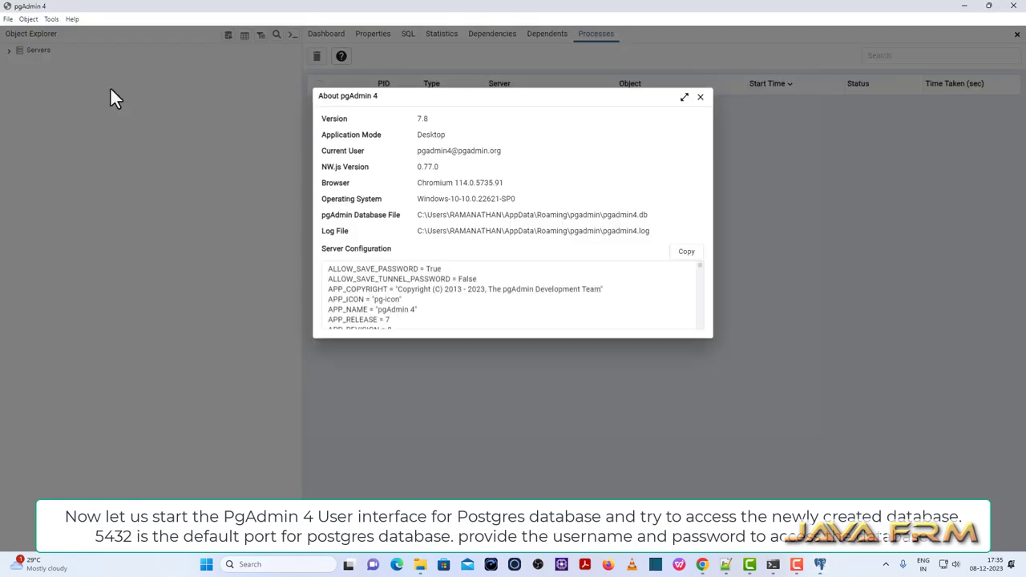
left_click(702, 97)
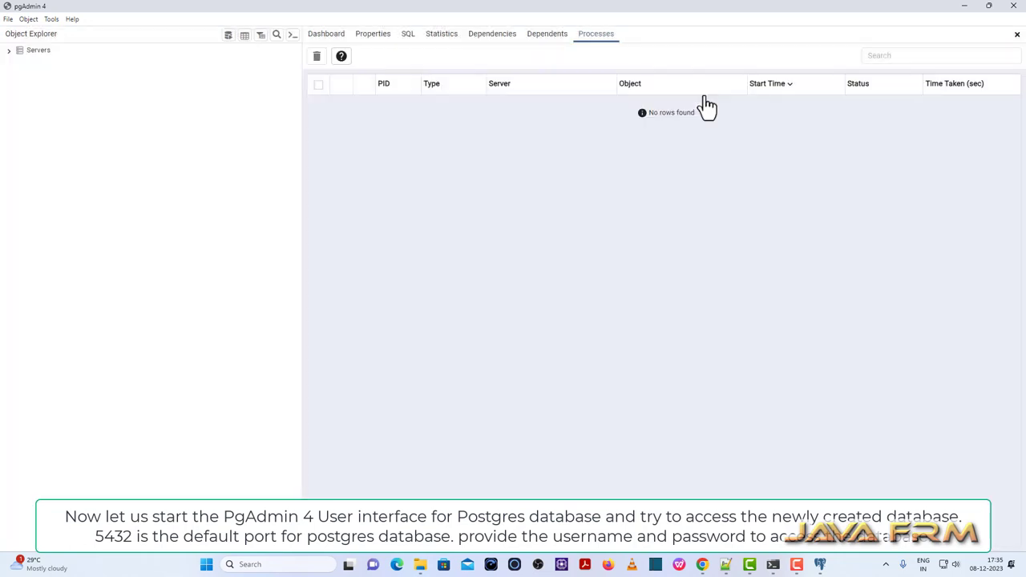
Connect to MyServer-11 by entering the server password.
left_click(10, 51)
left_click(14, 61)
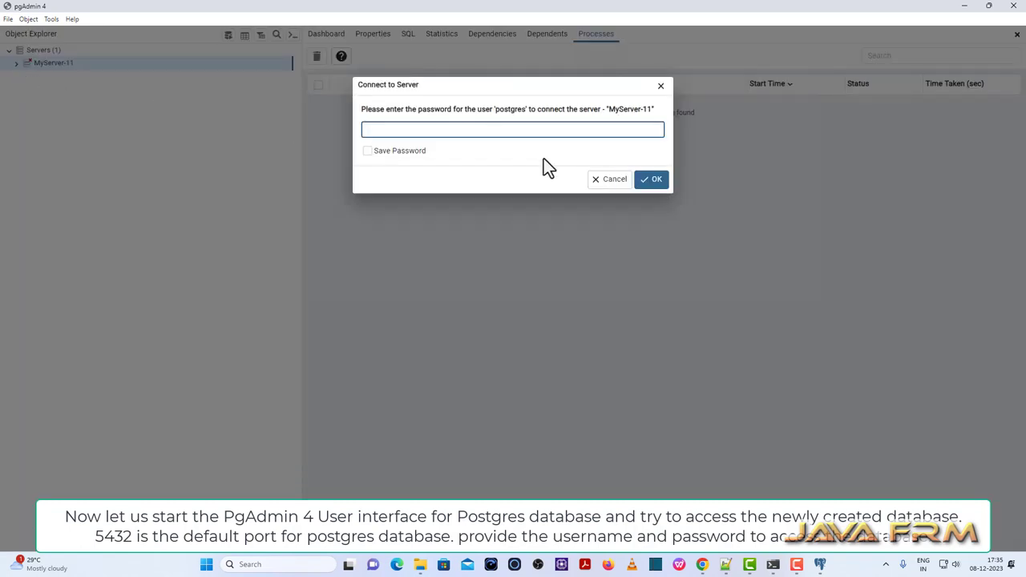
type("postgres")
key("Return")
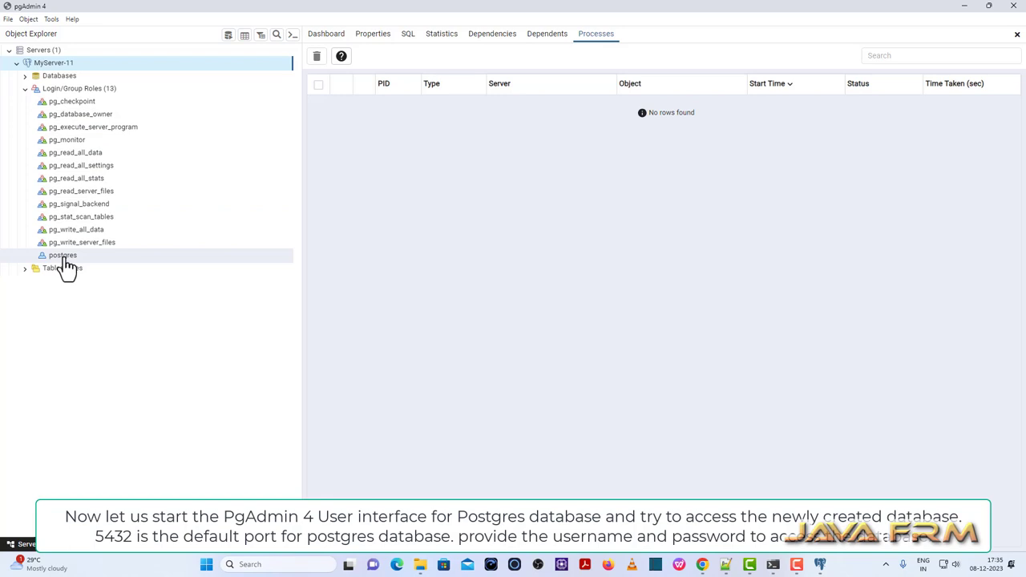
Expand Databases > postgres > Schemas > public and open the Tables context menu.
left_click(24, 76)
left_click(48, 89)
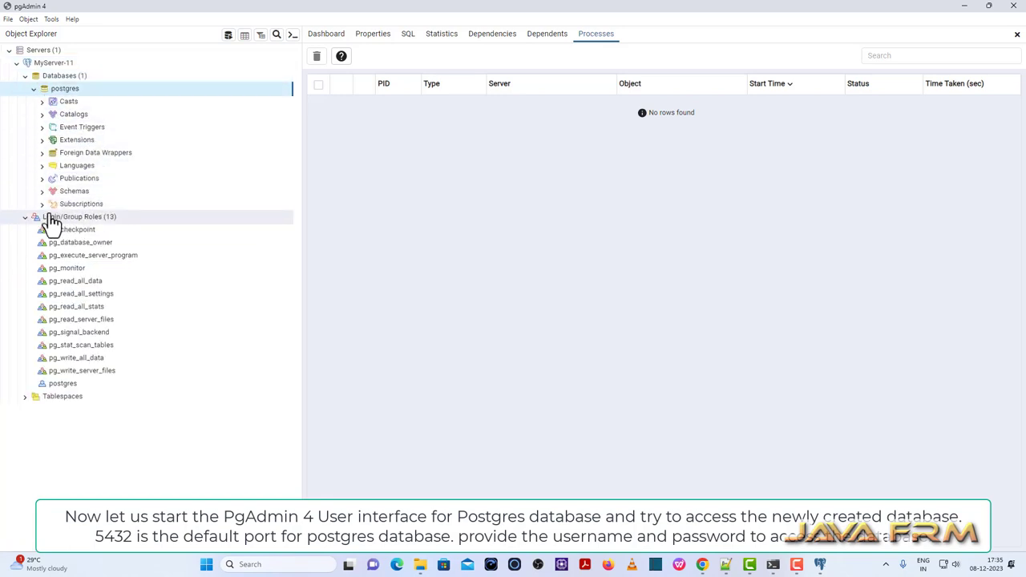
left_click(41, 191)
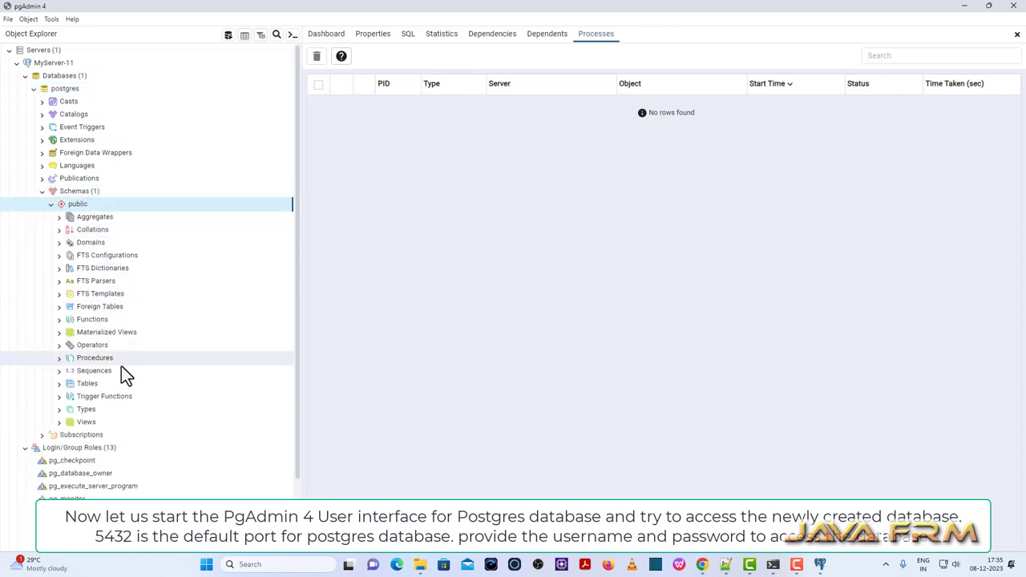
left_click(86, 385)
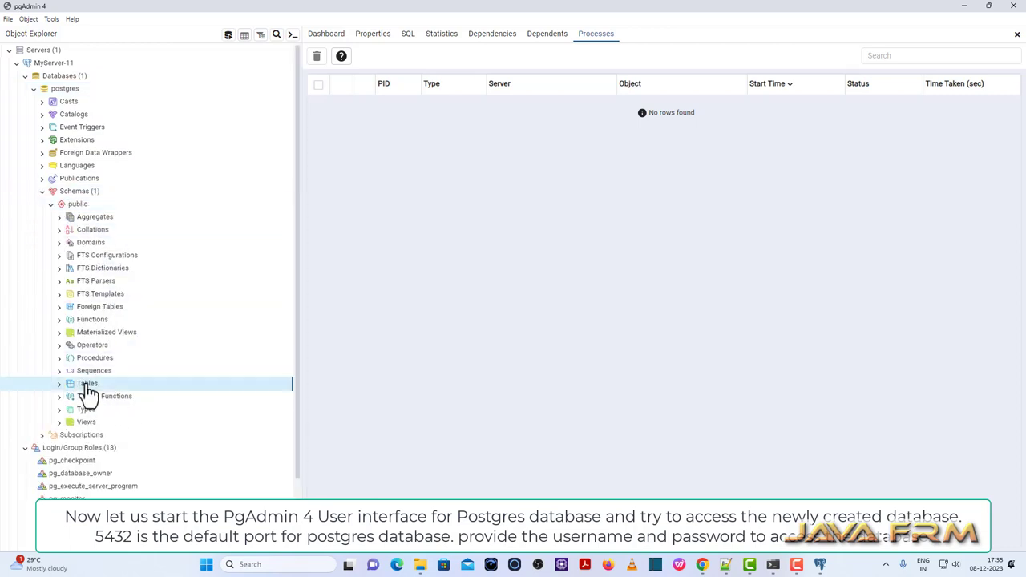
right_click(89, 391)
Start a new table named person with a name column of character varying, length 20.
mouse_move(133, 402)
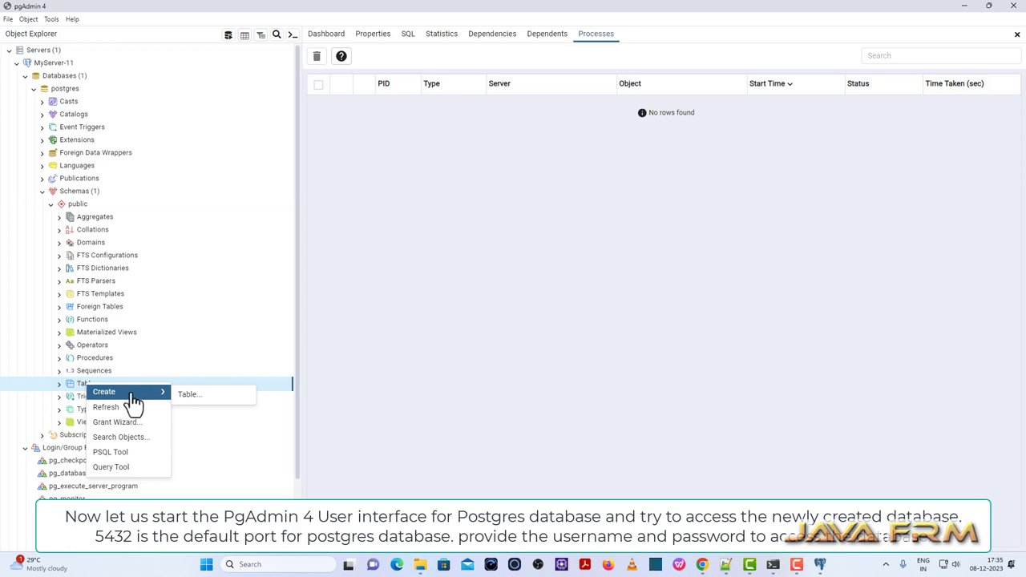
left_click(197, 398)
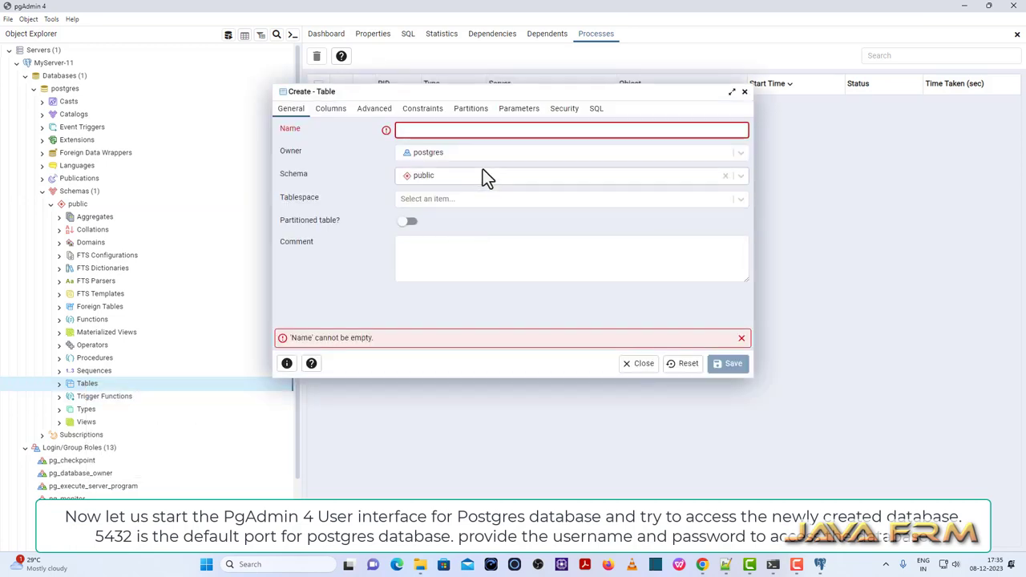
type("p")
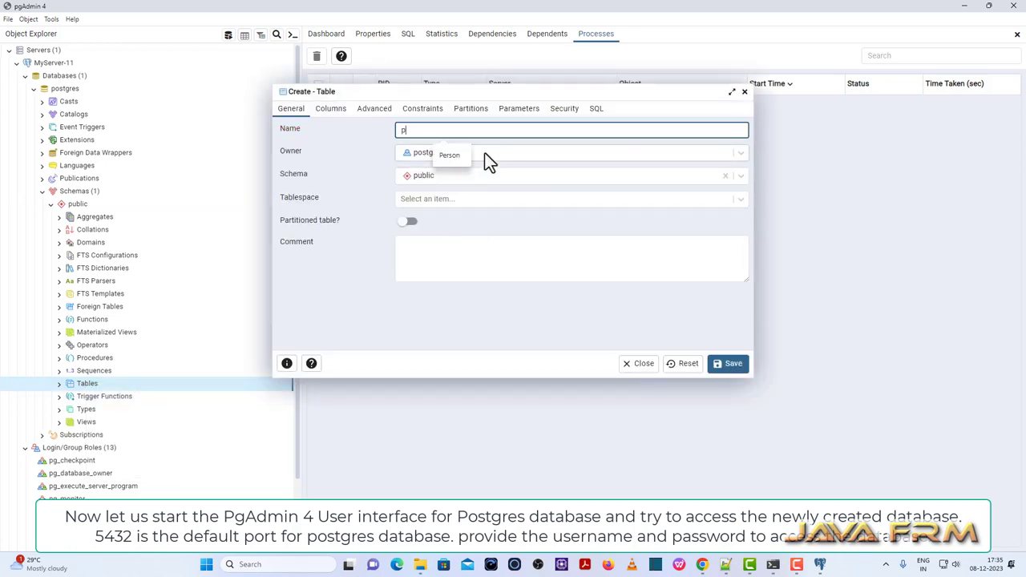
type("erson")
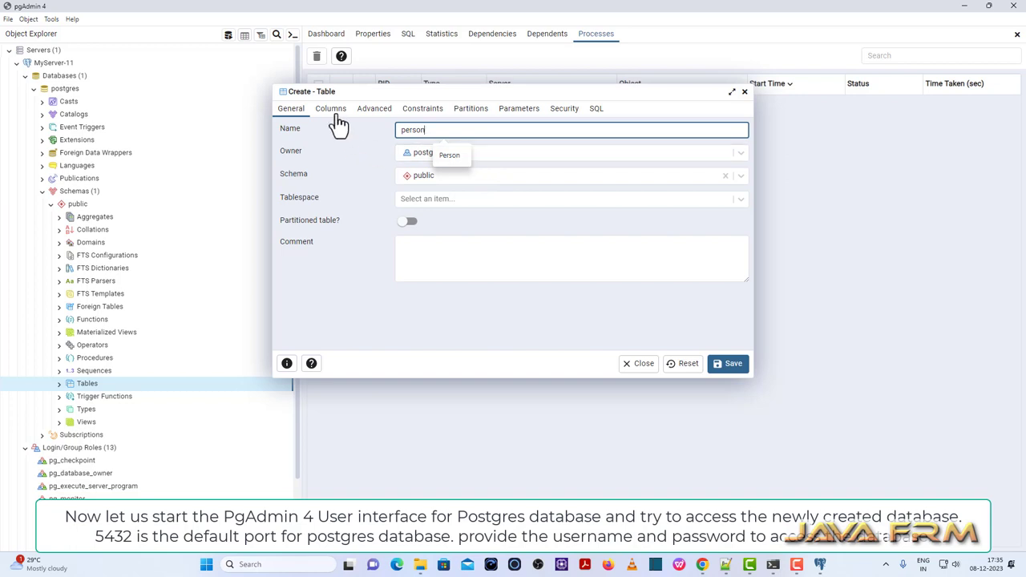
left_click(332, 109)
left_click(738, 155)
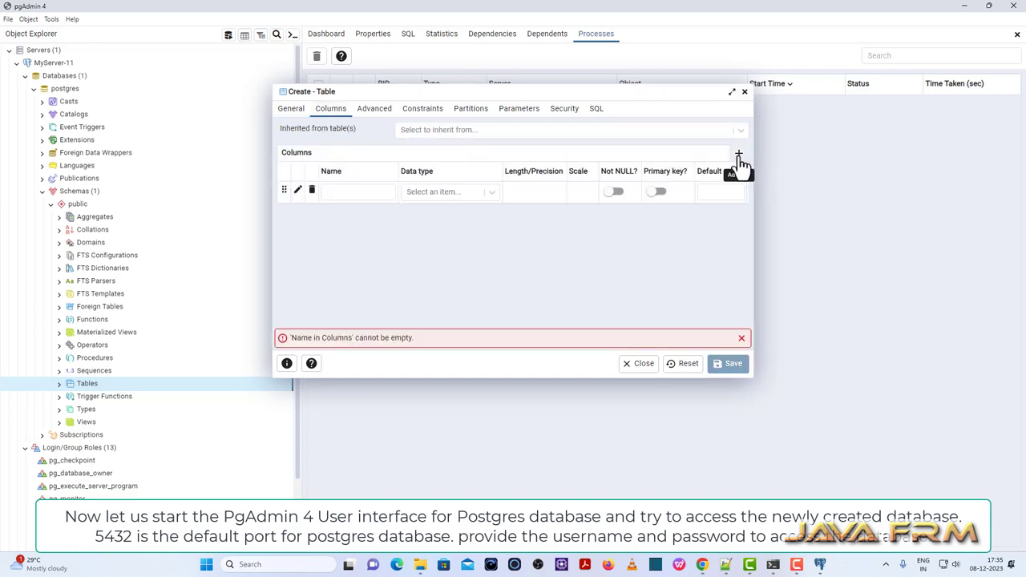
left_click(341, 192)
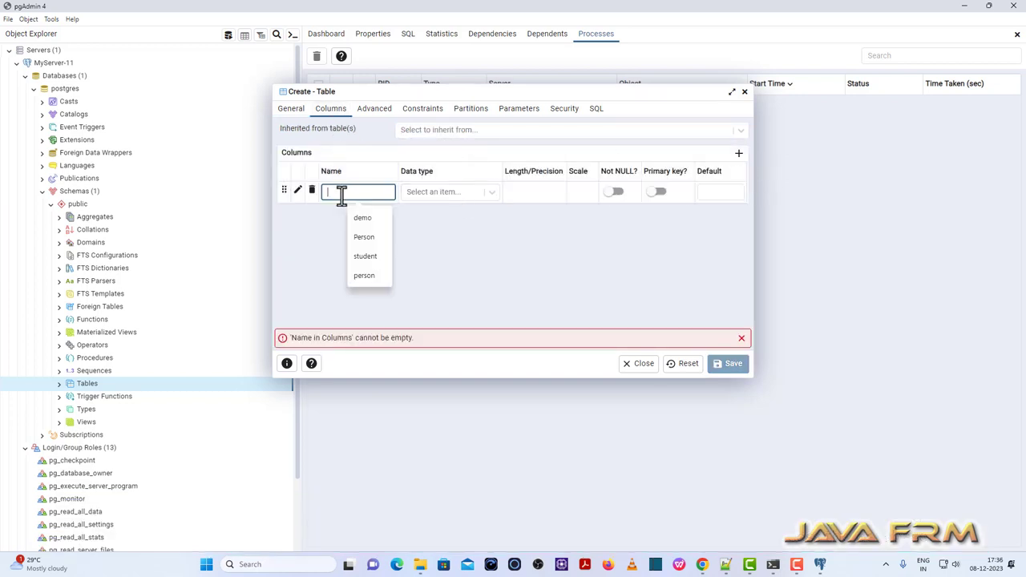
type("name")
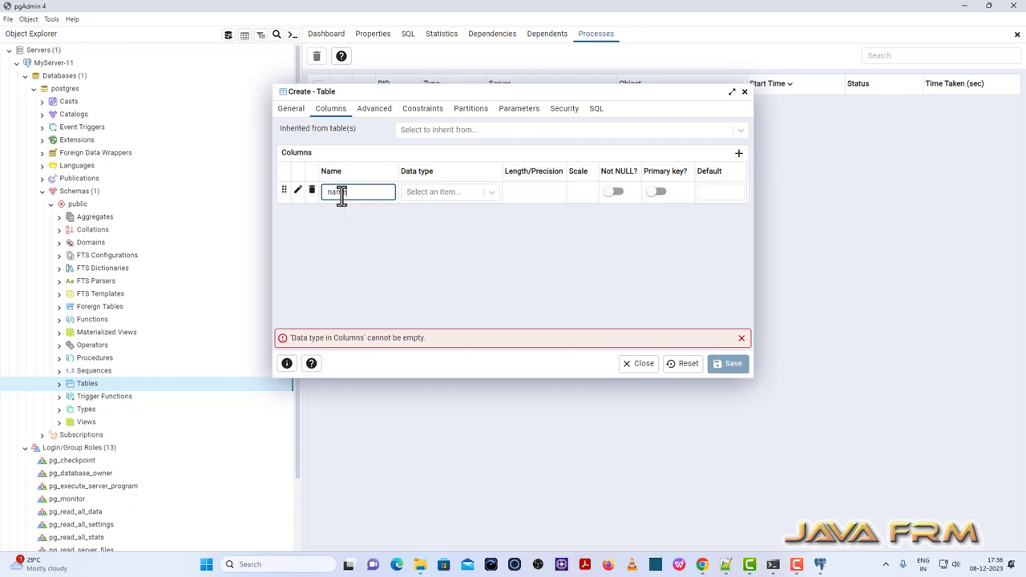
left_click(494, 195)
type("c")
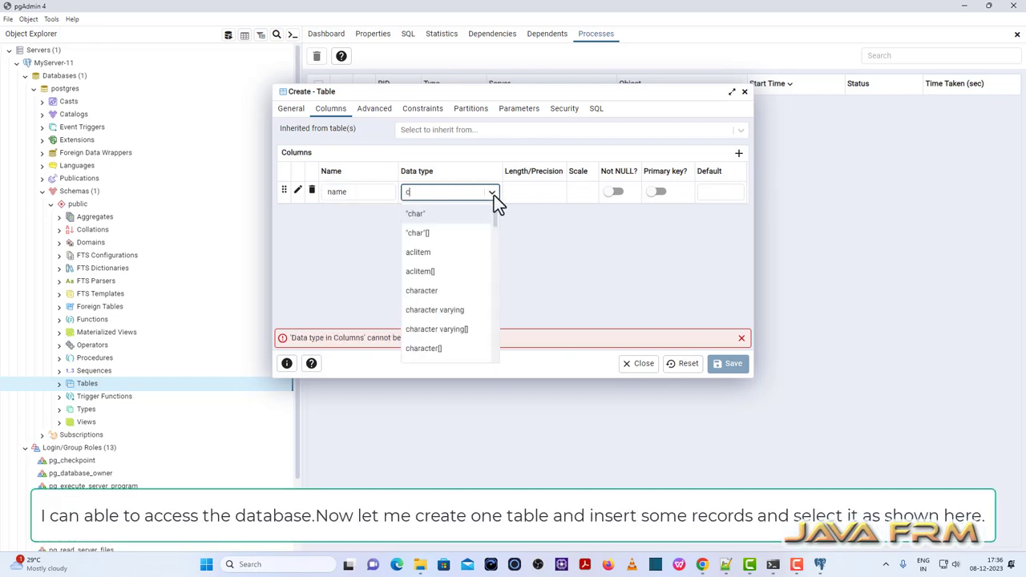
left_click(453, 310)
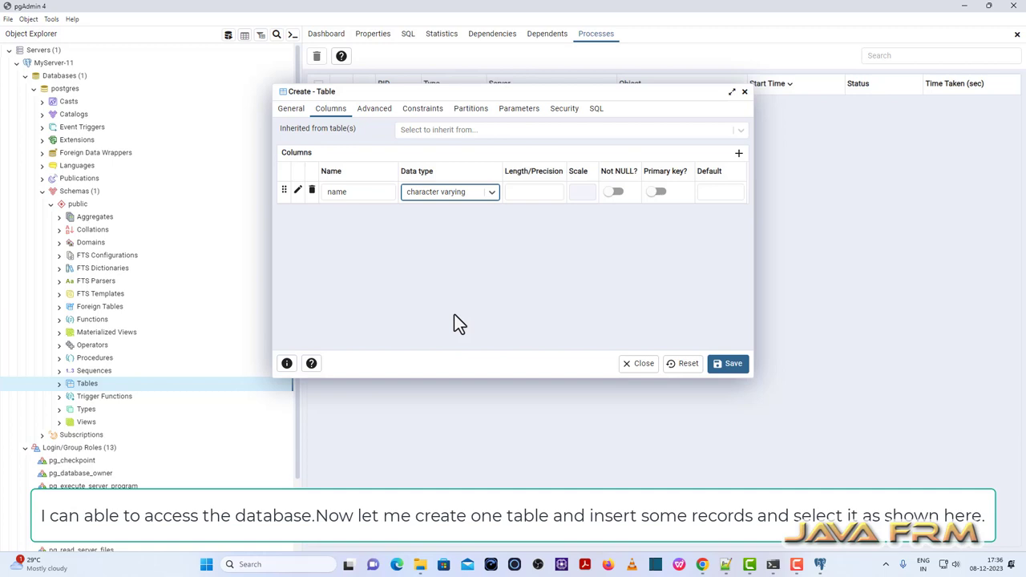
left_click(518, 192)
type("2")
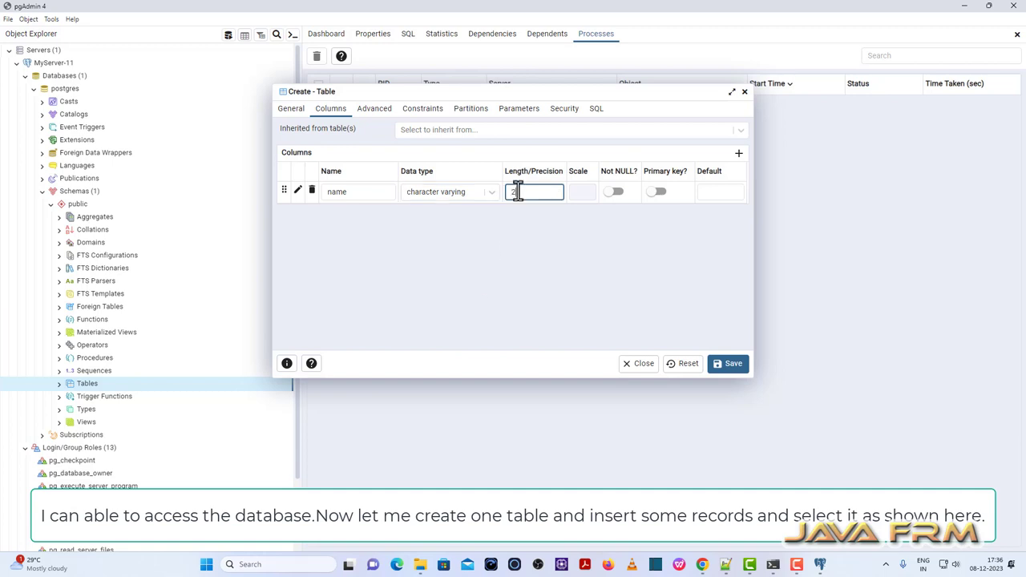
type("0")
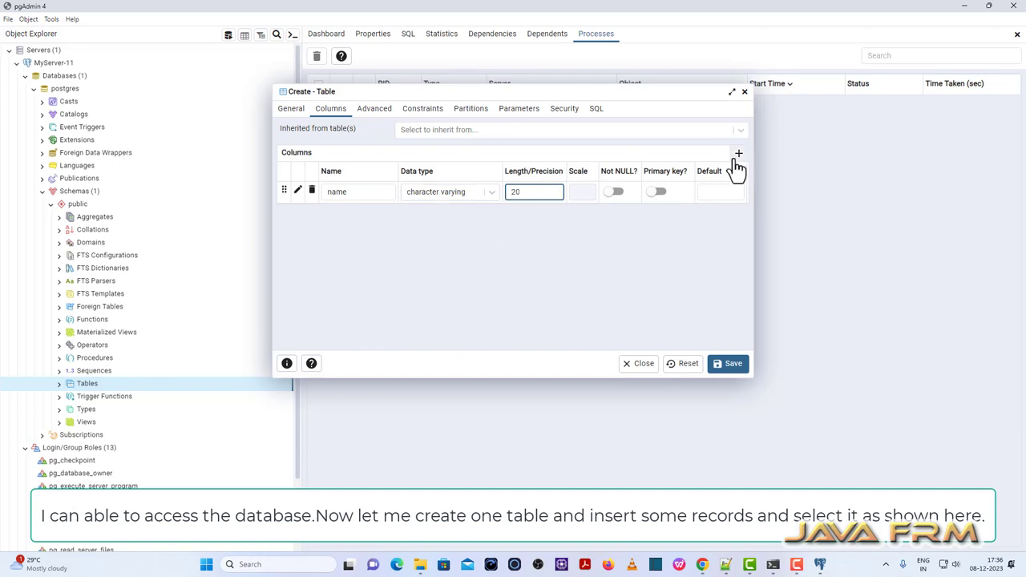
Add a second column age of type integer.
left_click(738, 152)
left_click(344, 215)
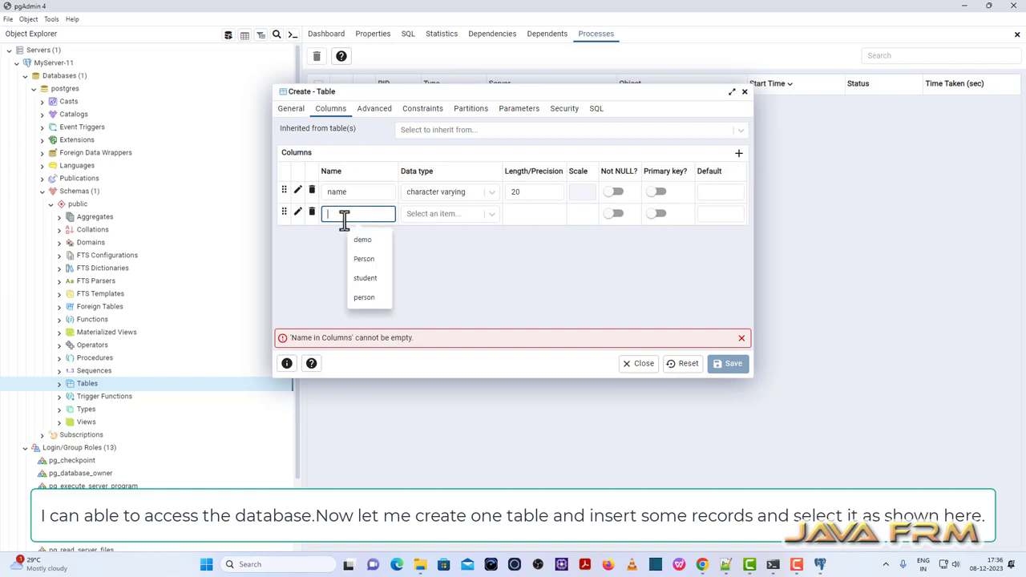
type("age")
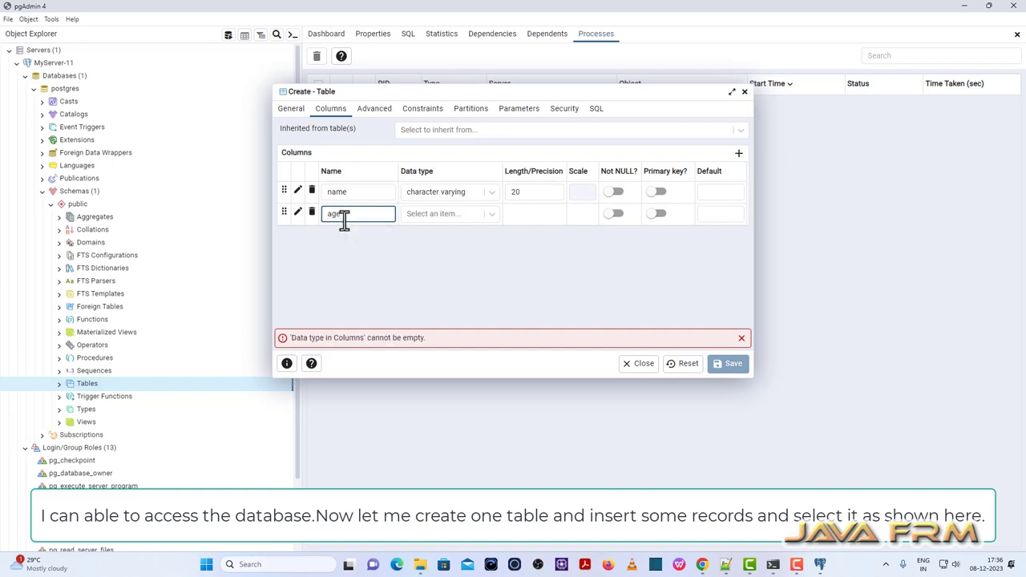
left_click(455, 213)
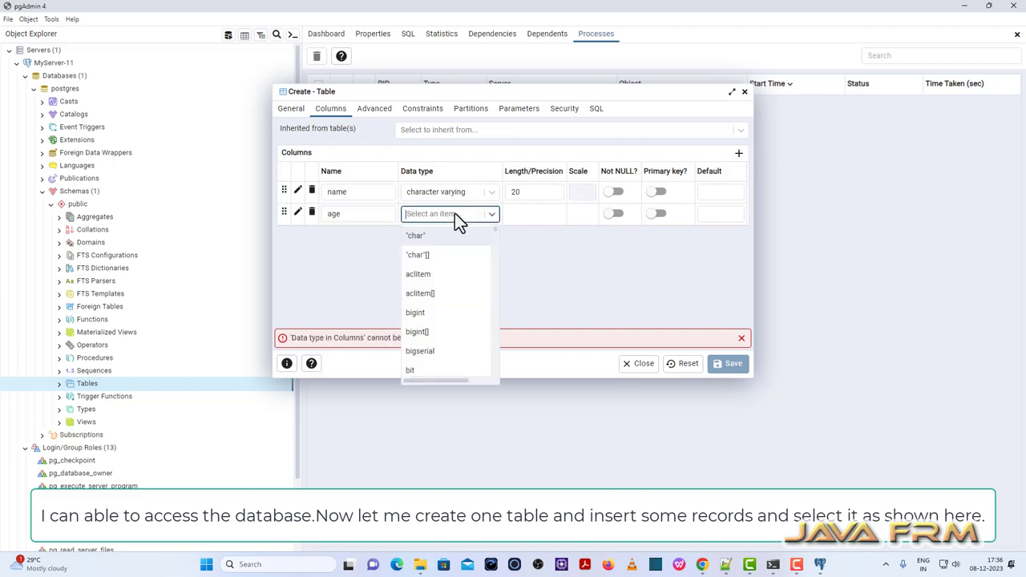
type("integer")
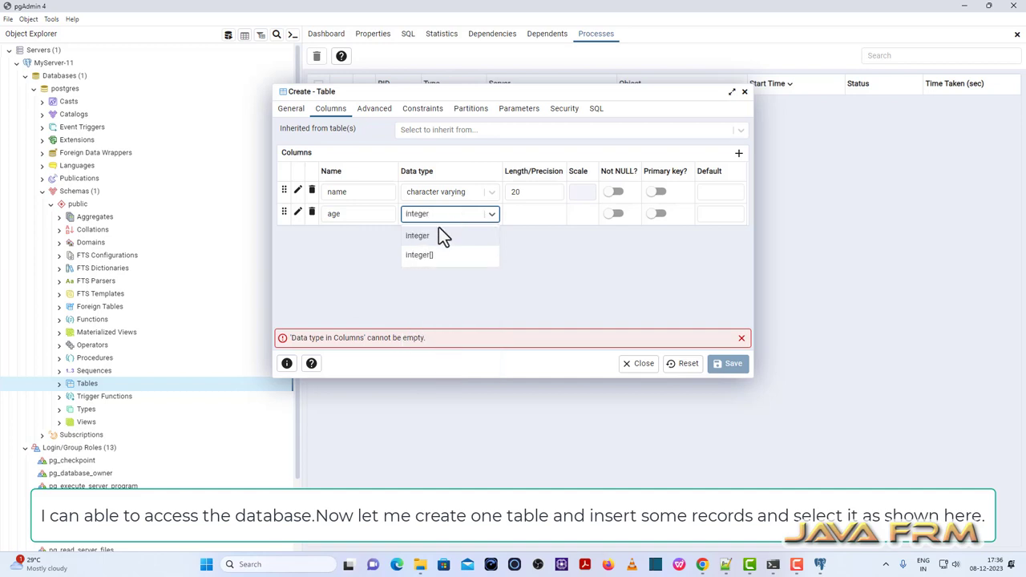
left_click(435, 236)
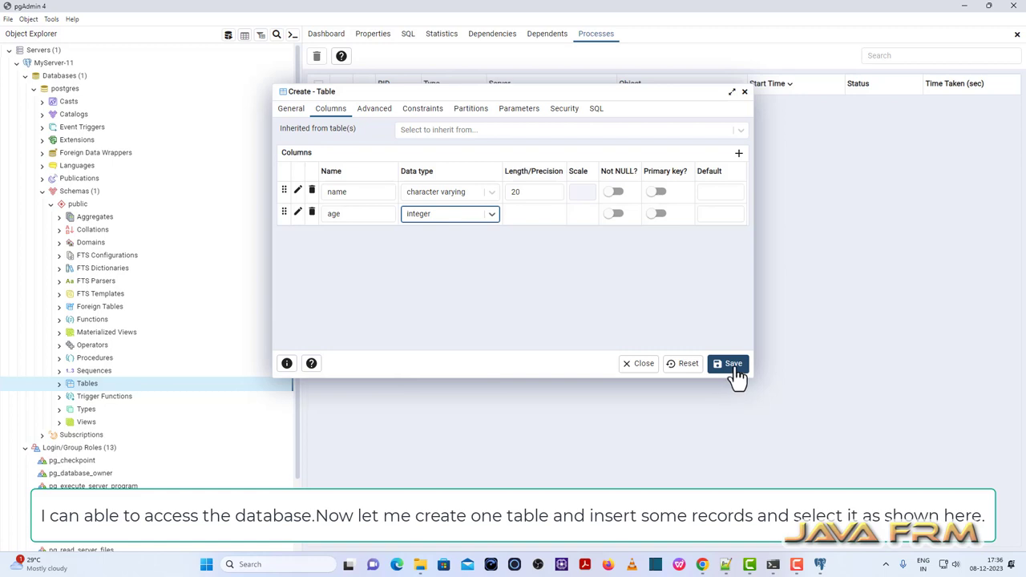
Mark name and age Not NULL and save the person table.
left_click(614, 192)
left_click(618, 213)
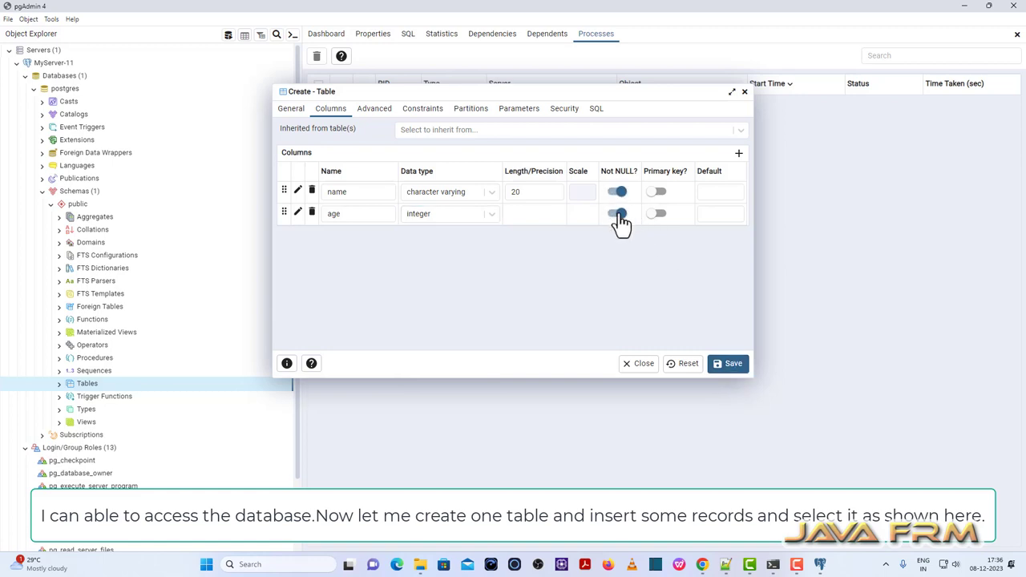
left_click(728, 363)
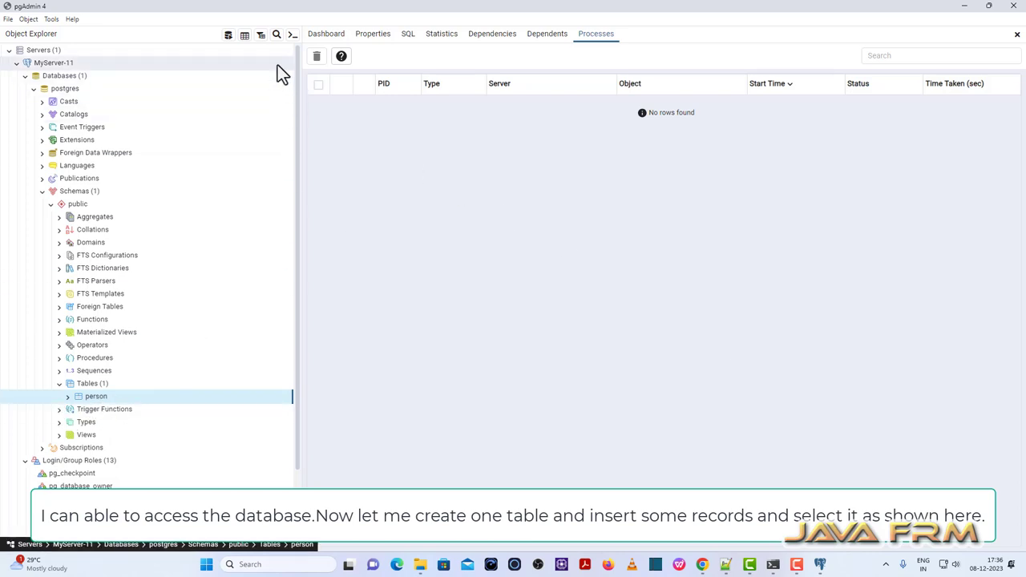
left_click(228, 37)
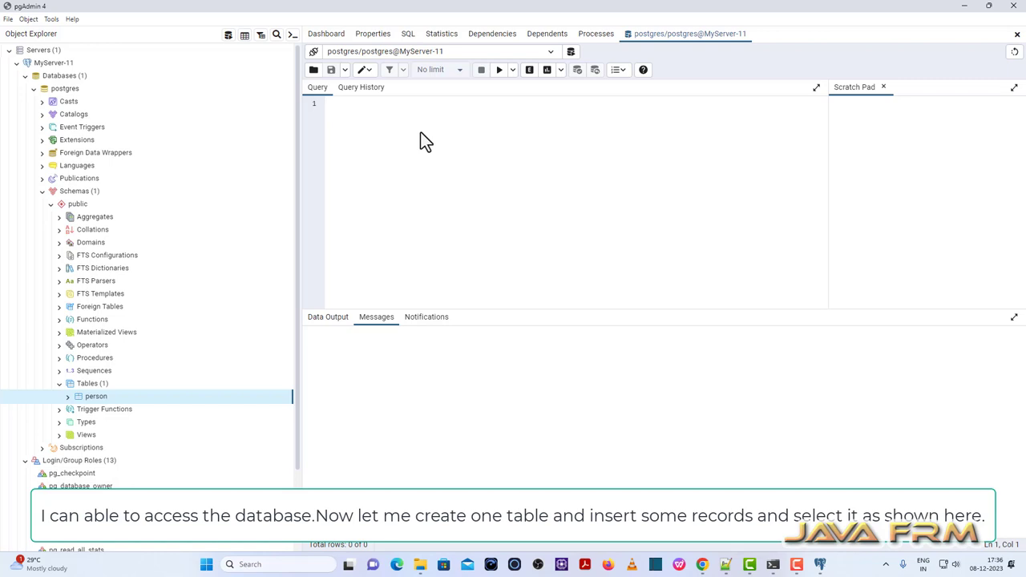
Run insert into public."person" values ('javafrm',23) in the Query Tool.
type("insert into public.")
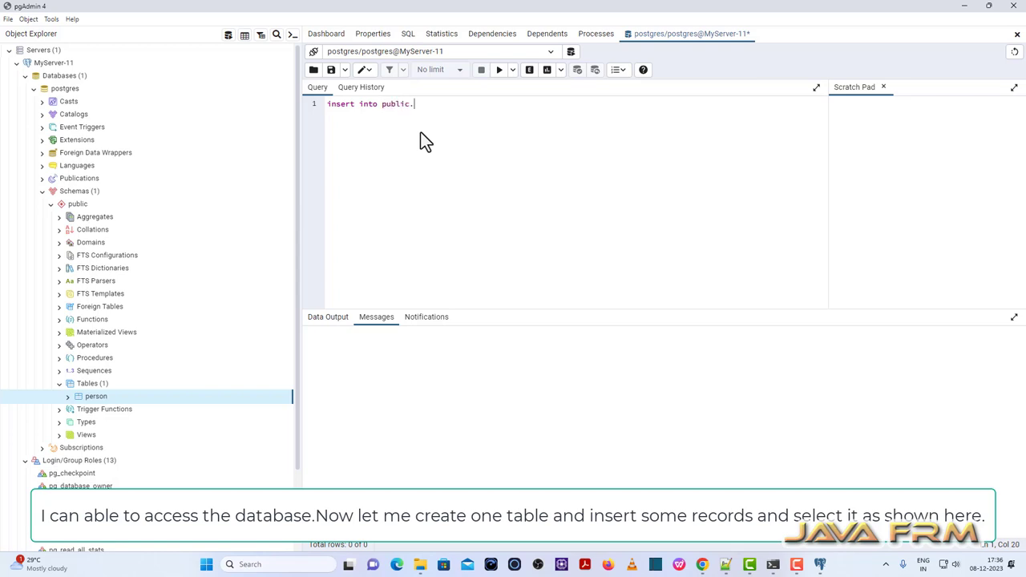
type("\"person\" valu")
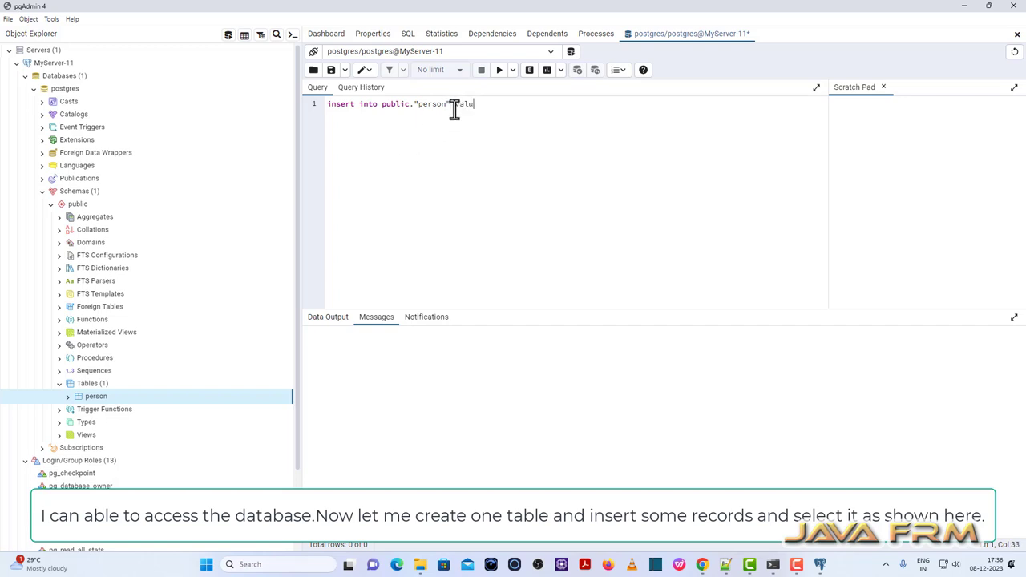
type("es ('javafrm',23")
left_click_drag(552, 105, 162, 63)
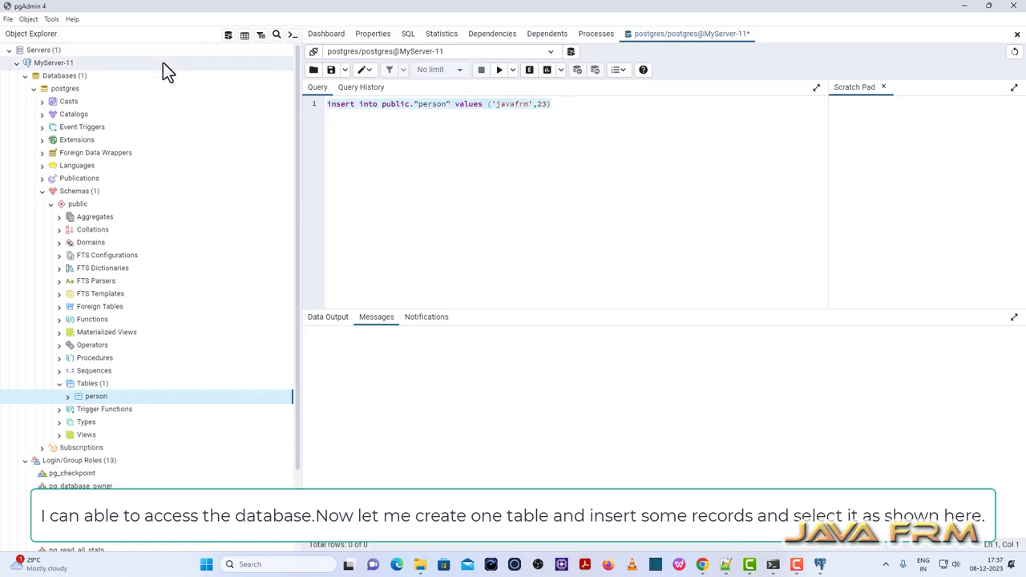
left_click(498, 72)
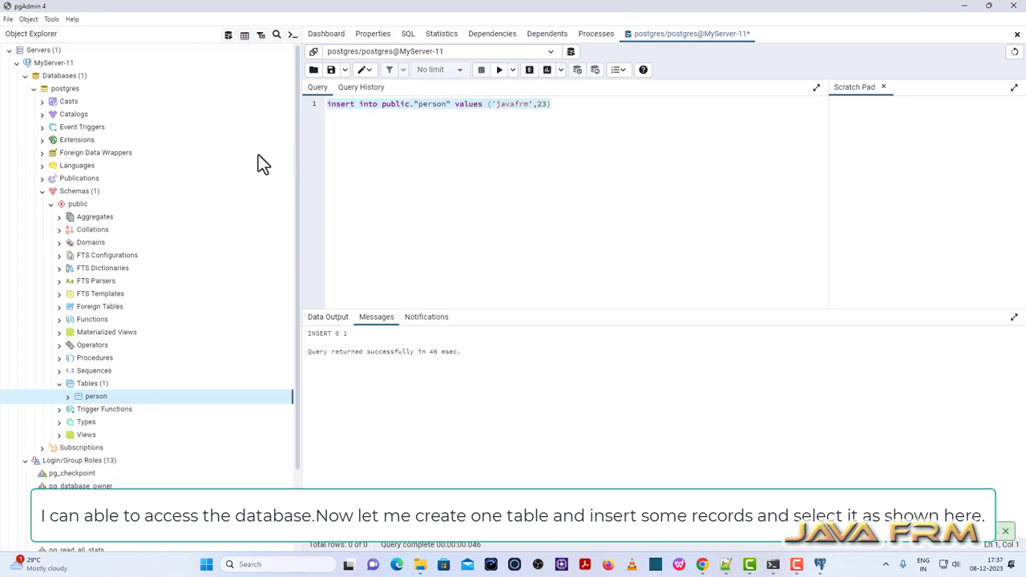
Edit the insert's age to 24, then 25, and execute it again.
left_click(550, 105)
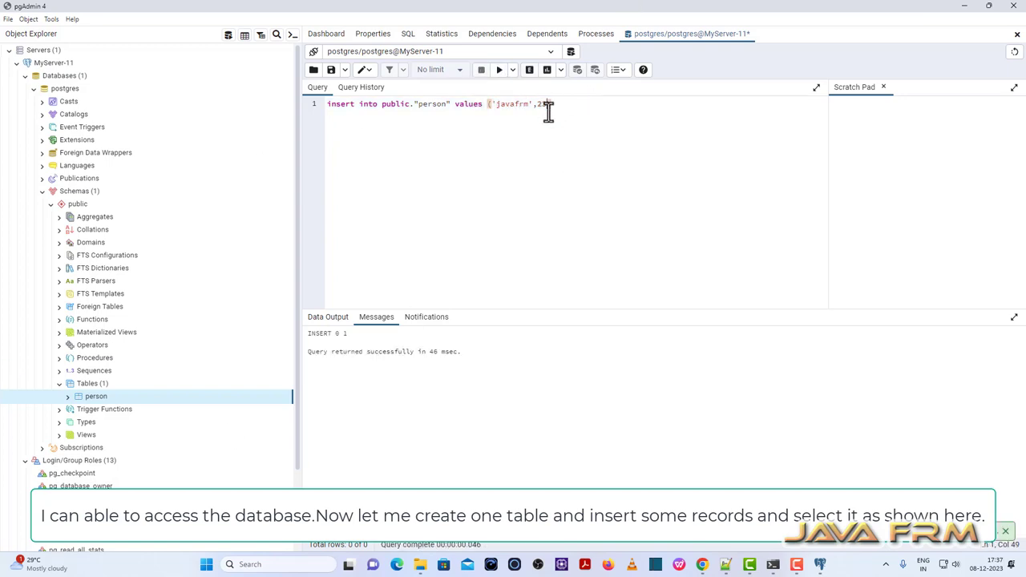
key("Left")
key("BackSpace")
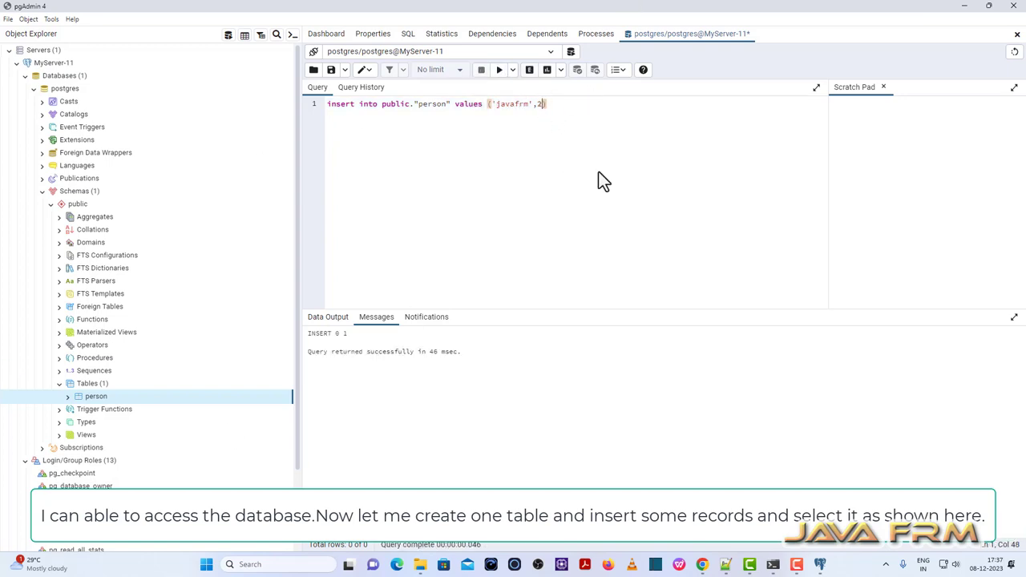
type("4")
left_click_drag(571, 121, 179, 85)
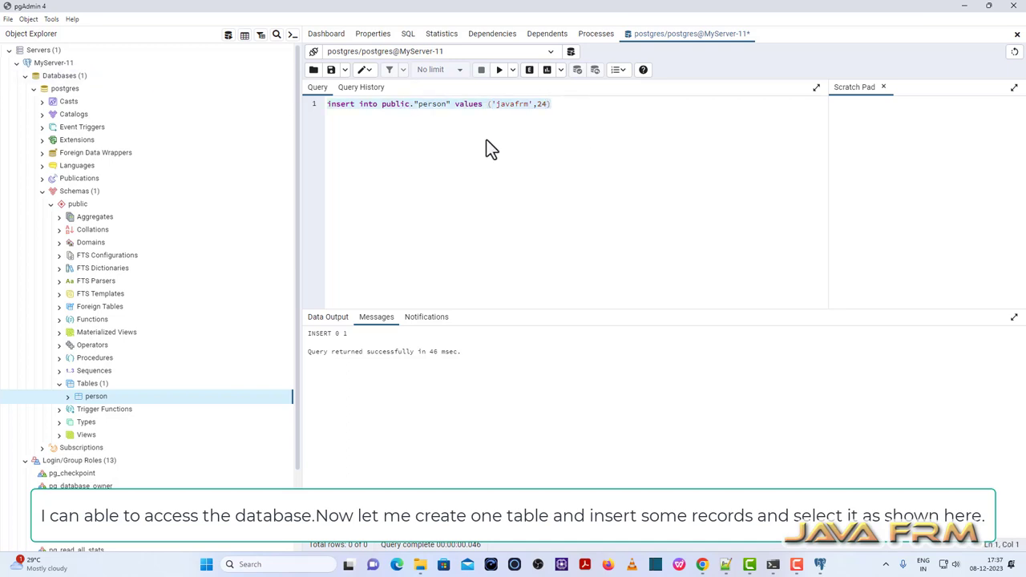
left_click(544, 109)
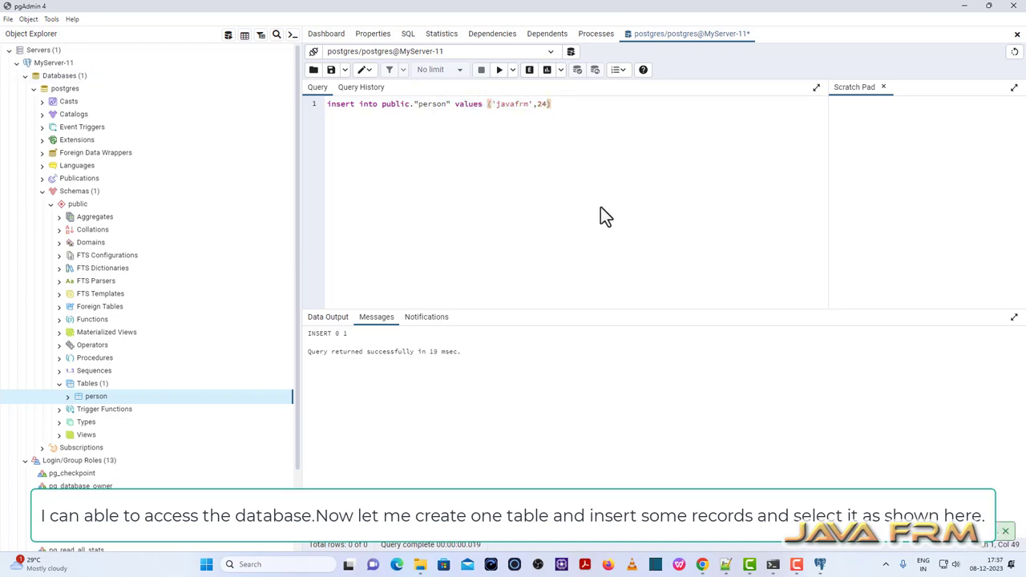
key("BackSpace")
type("5")
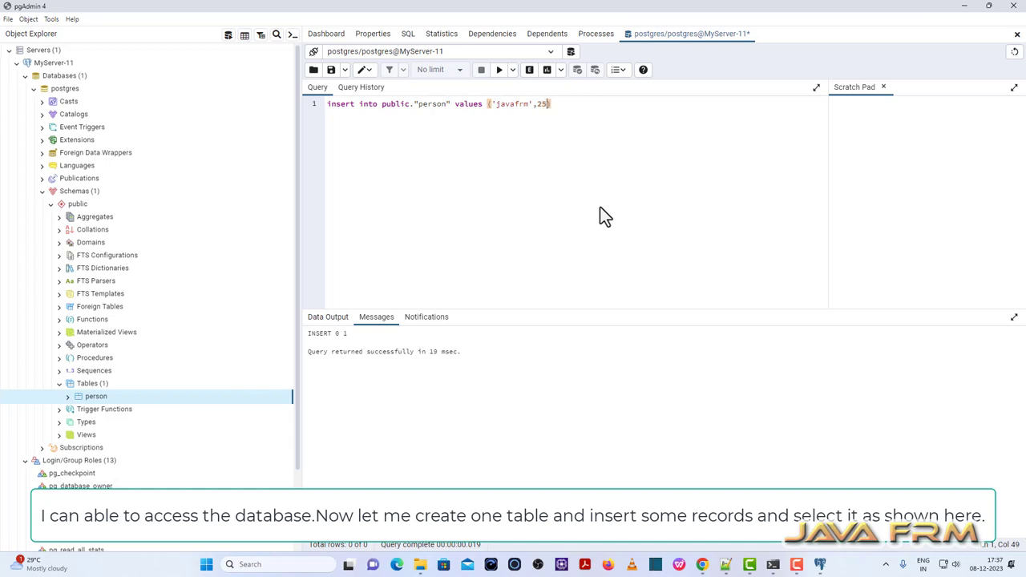
key("ctrl+a")
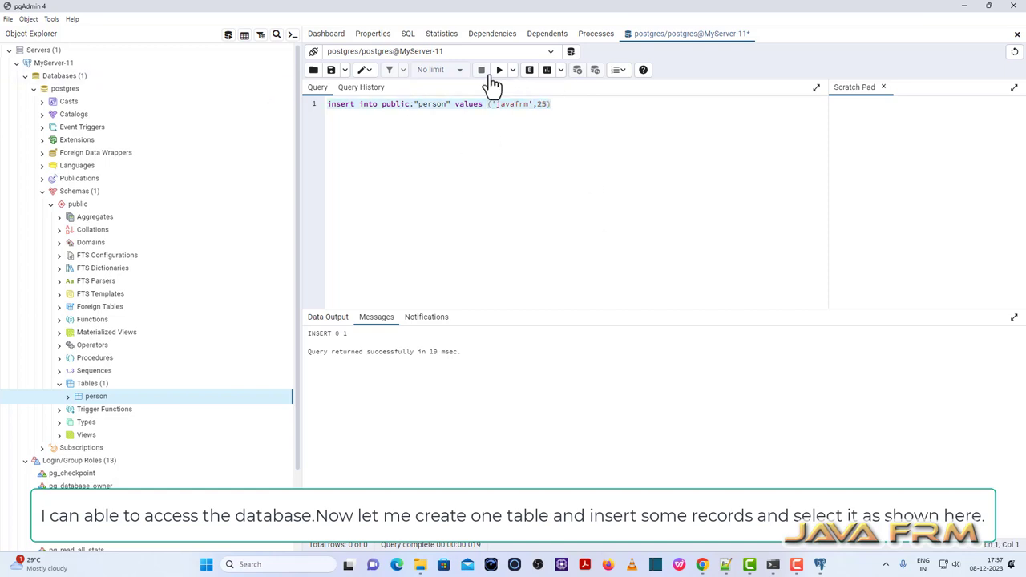
left_click(496, 72)
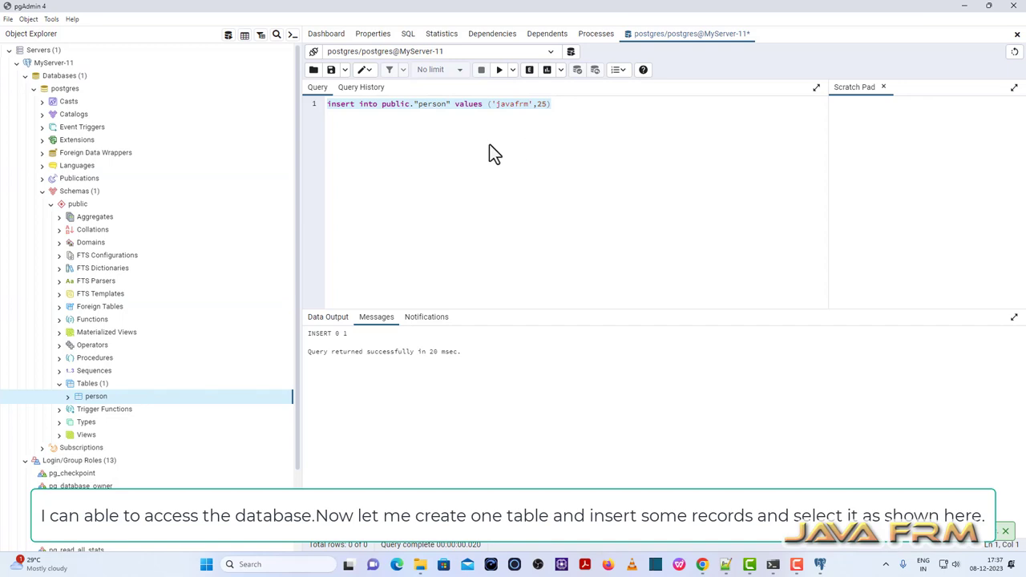
Type select * from public."person" on a new line below the insert.
left_click(567, 104)
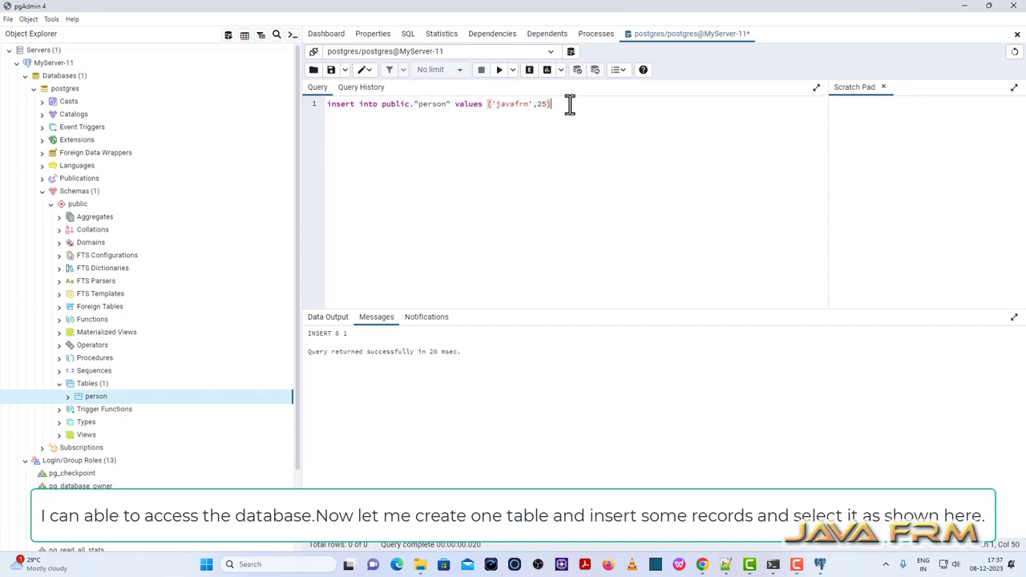
key("Return")
key("Return")
type("select * from public.\"person")
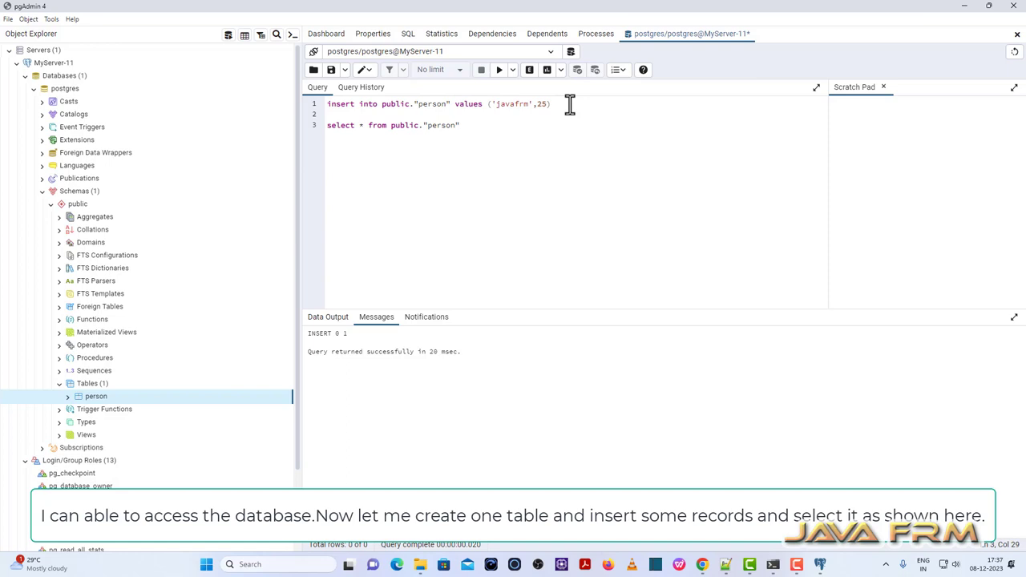
Execute the line-3 select to list javafrm rows aged 23, 24, 25, then collapse public.
left_click_drag(463, 126, 291, 133)
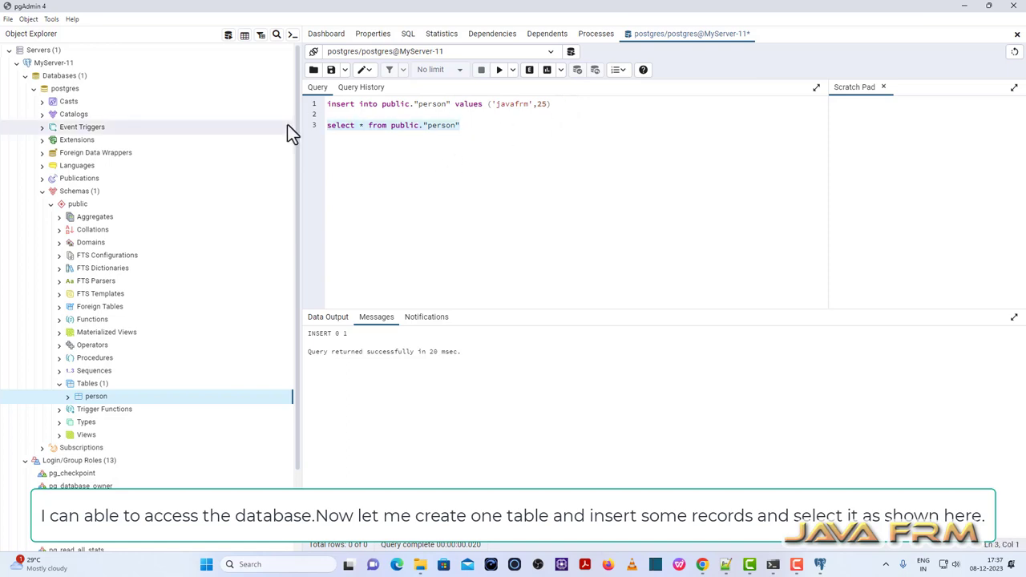
left_click(499, 71)
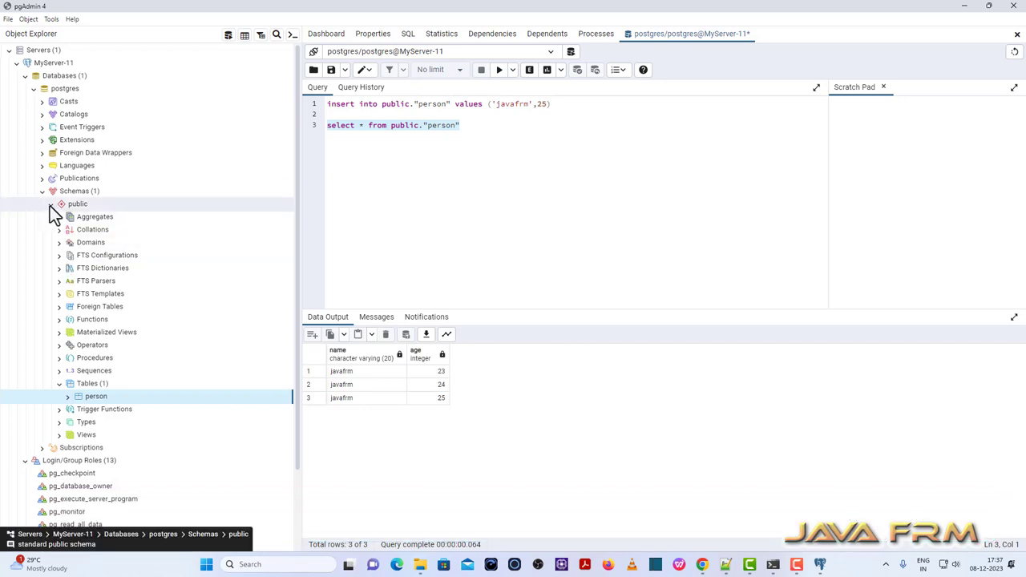
left_click(50, 206)
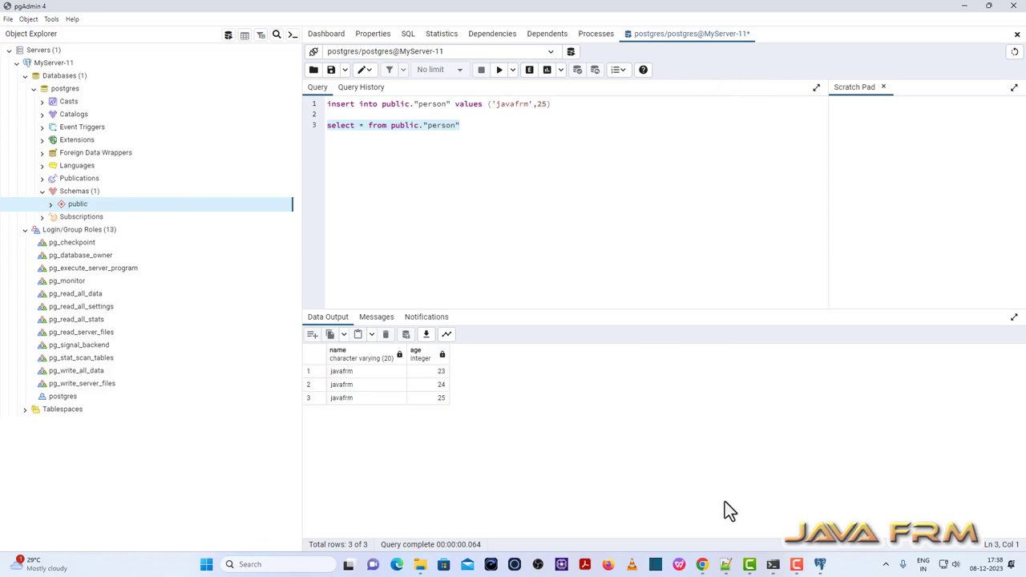
Copy 'createdb -h localhost -p 5432 -U postgres postgres15' from line 6 and minimise Notepad++.
left_click(725, 564)
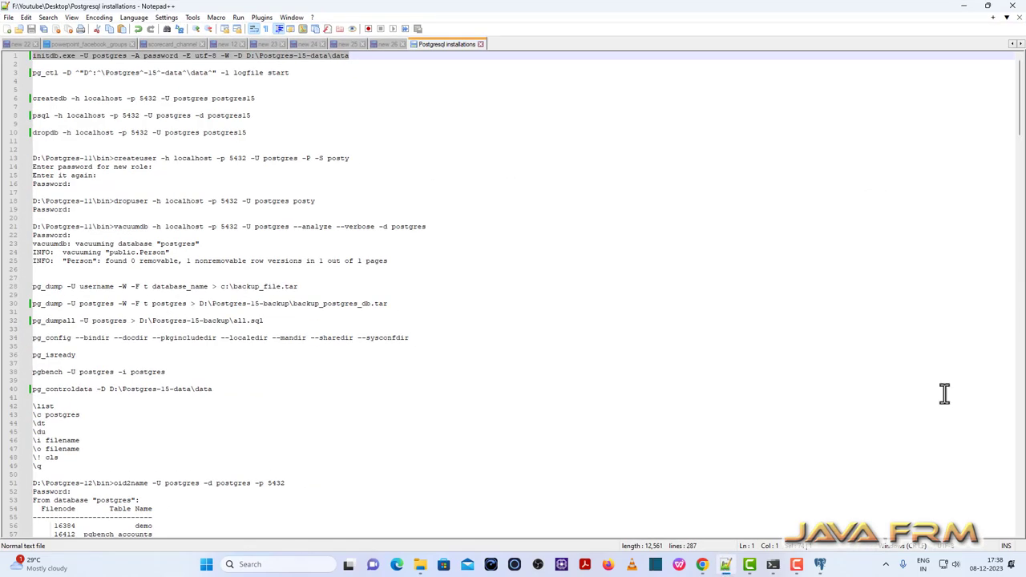
left_click(277, 99)
left_click_drag(256, 98, 24, 100)
key("ctrl+c")
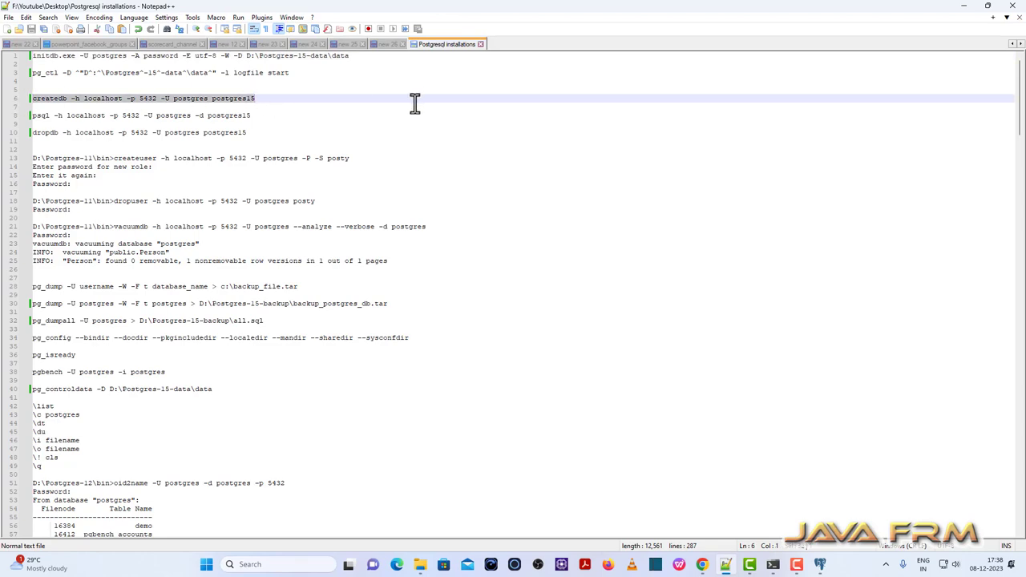
left_click(965, 7)
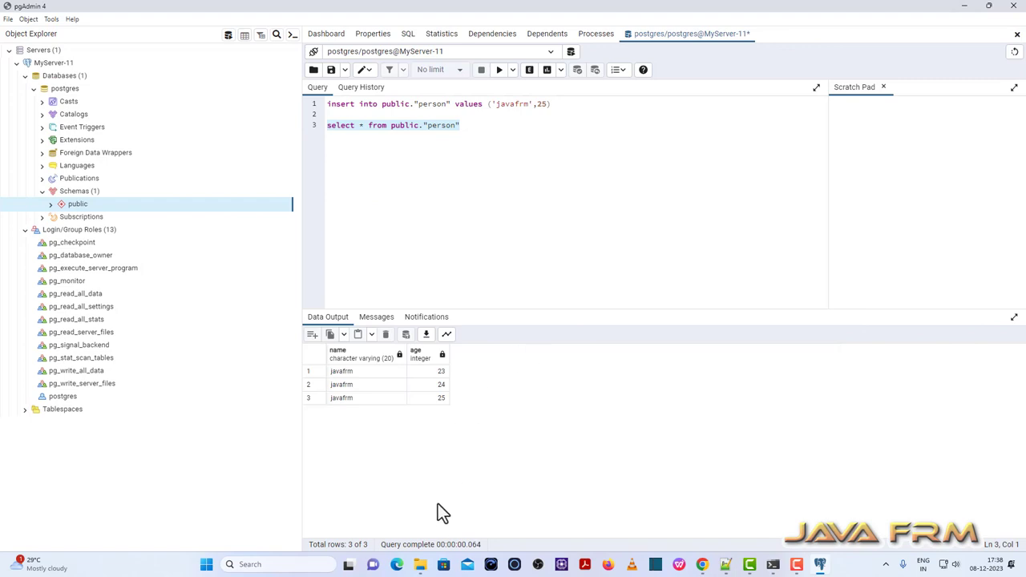
left_click(421, 564)
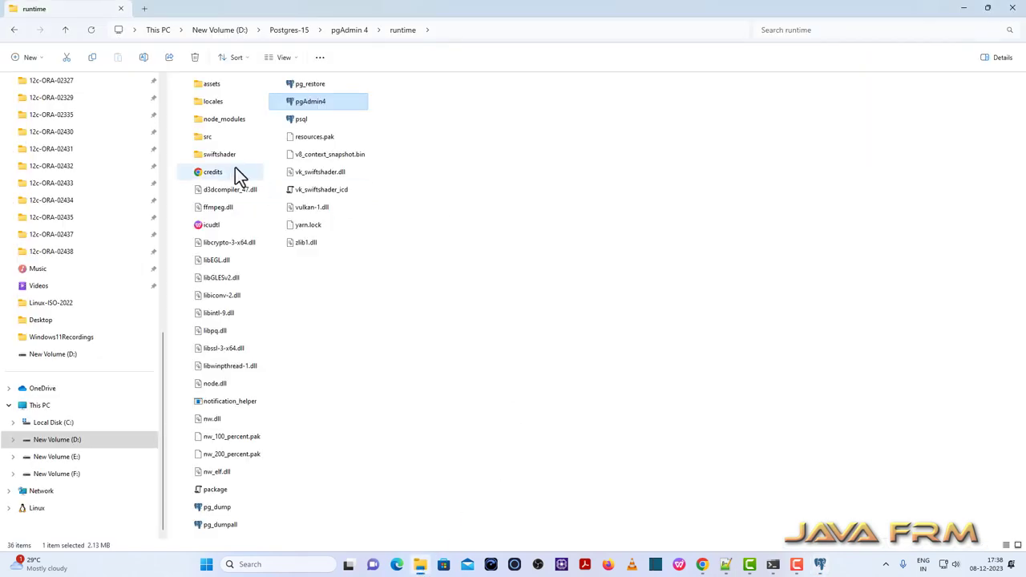
Open the D:\Postgres-15\bin folder, then bring Command Prompt to the front.
left_click(300, 30)
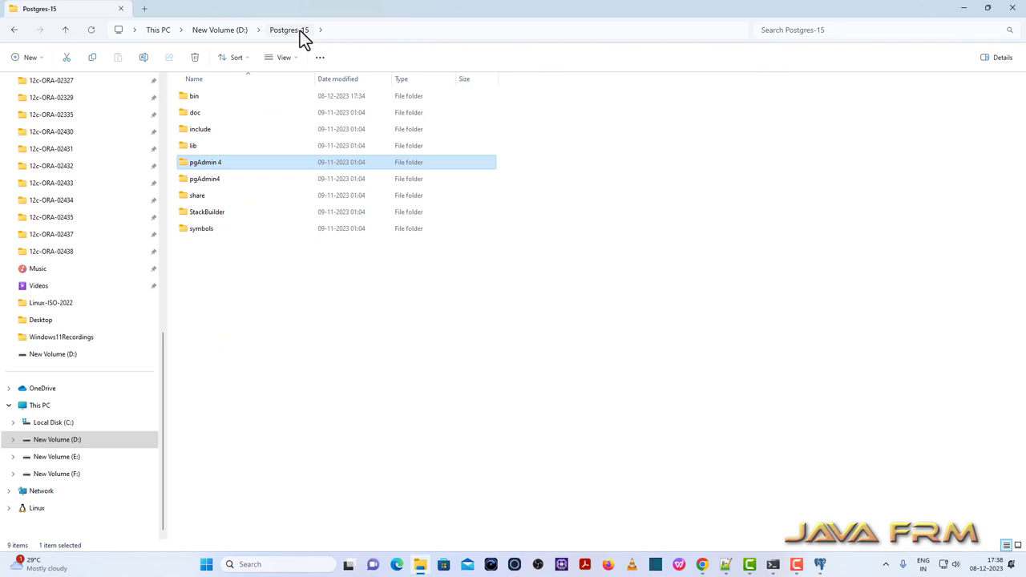
double_click(185, 97)
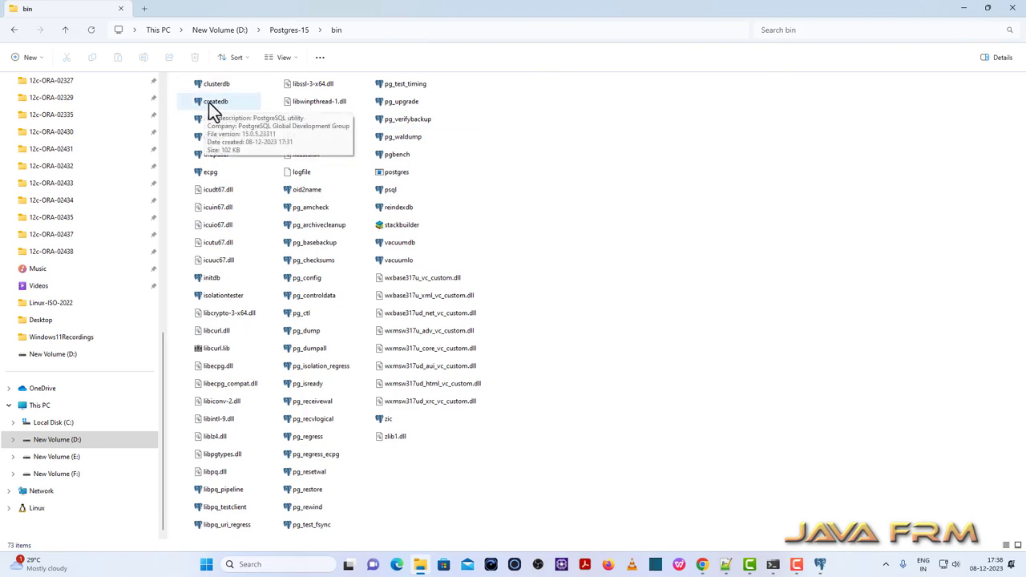
left_click(774, 564)
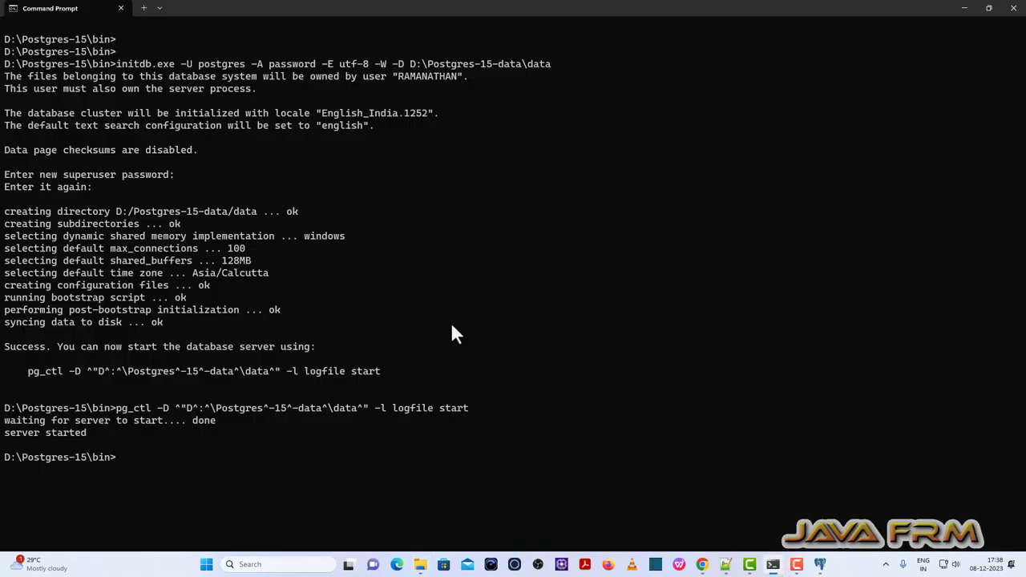
Clear the console with cls, run the pasted createdb for postgres15, and return to pgAdmin.
type("cls")
key("Return")
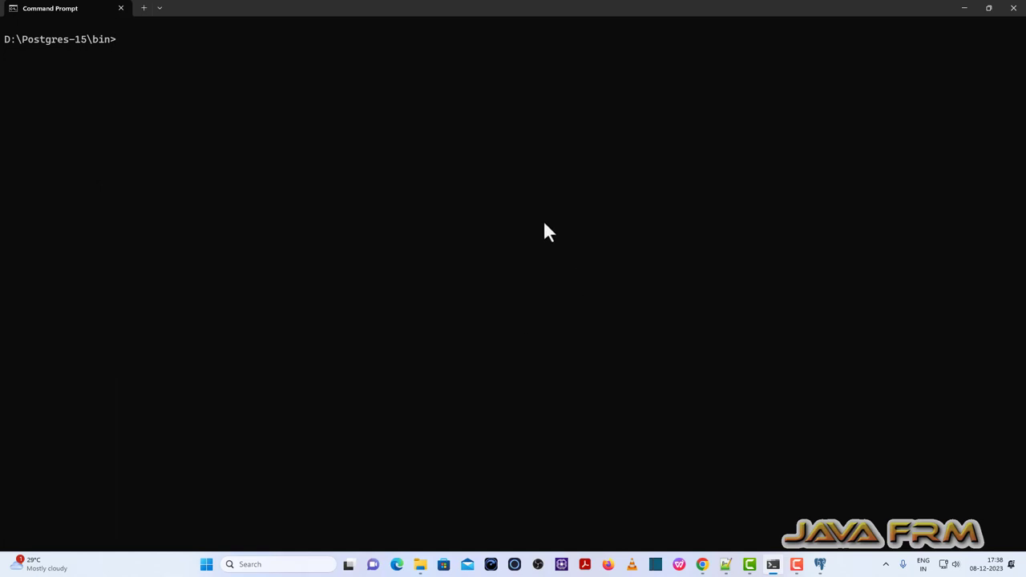
key("ctrl+v")
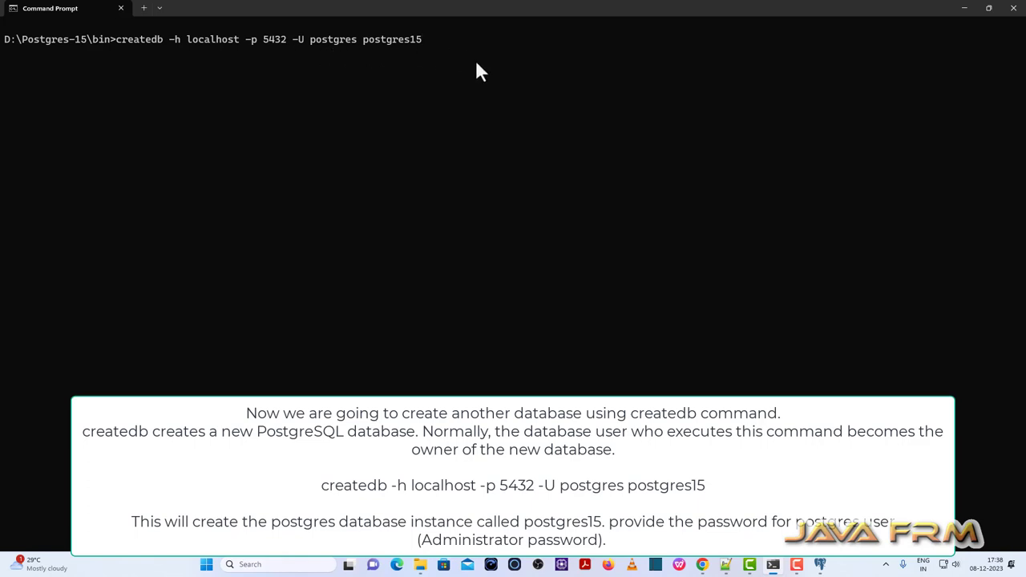
key("Return")
key("Return")
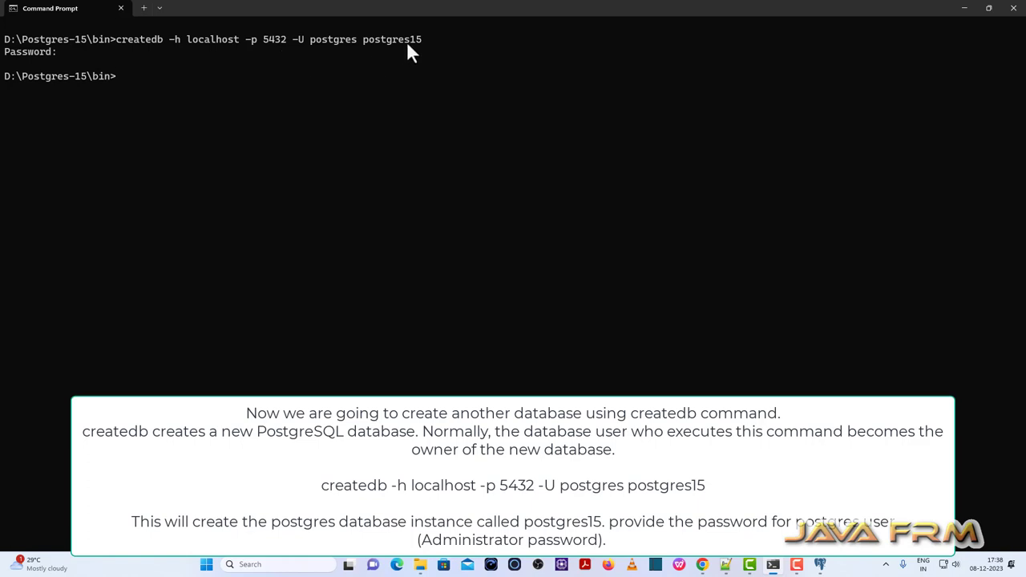
left_click(822, 564)
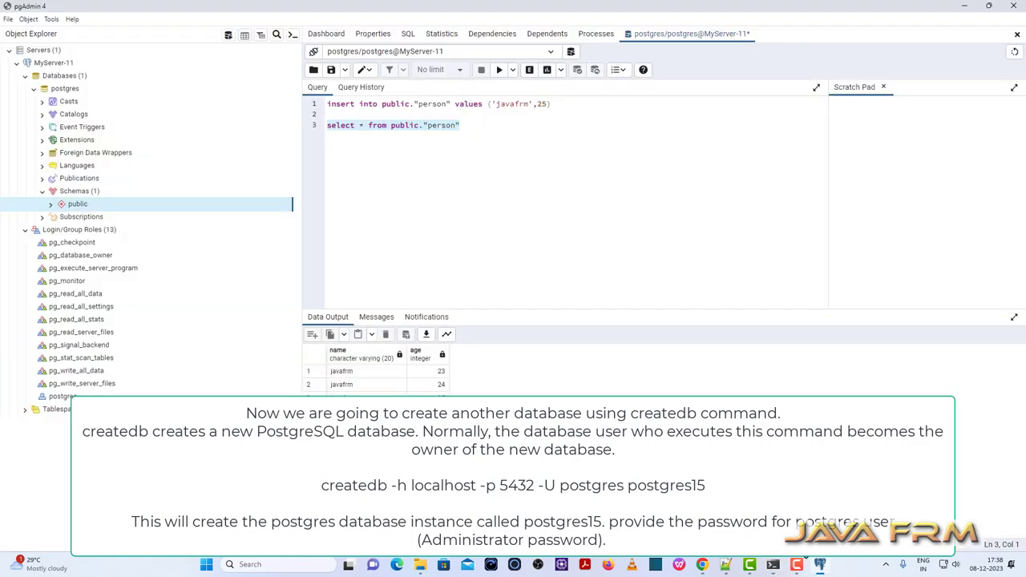
Refresh MyServer-11, then collapse the Schemas, postgres and Login/Group Roles nodes.
right_click(58, 65)
left_click(88, 103)
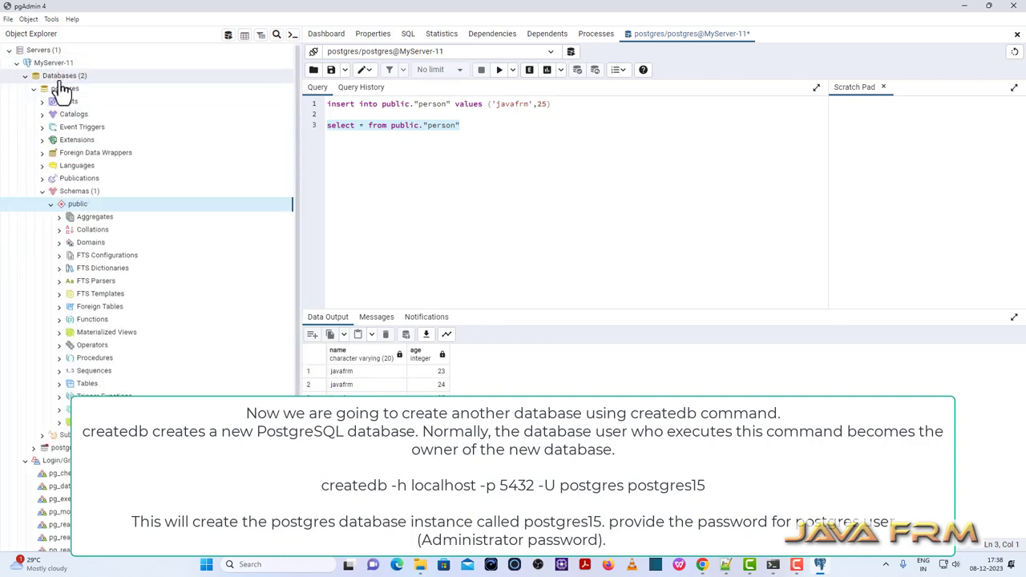
left_click(42, 191)
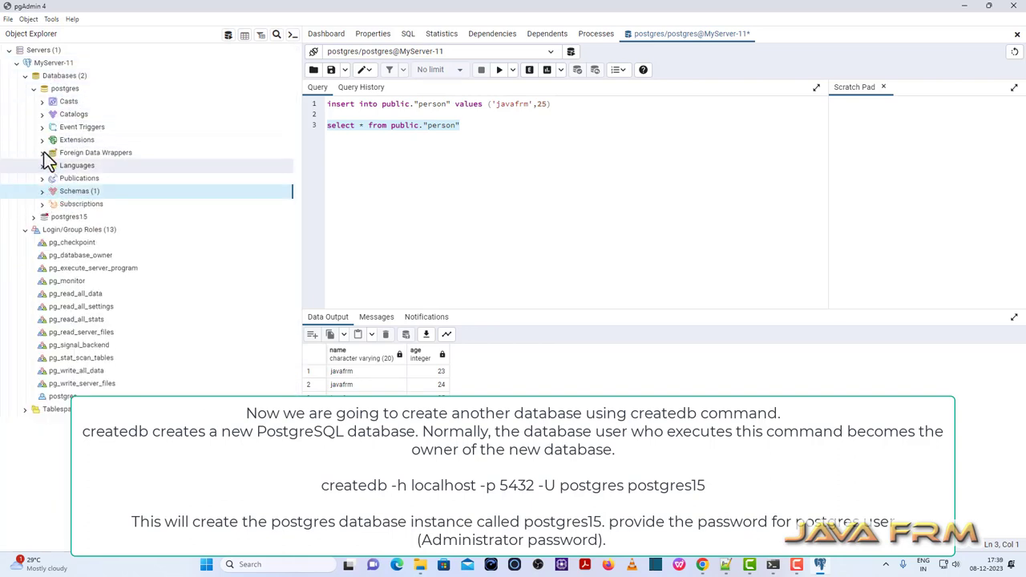
left_click(33, 89)
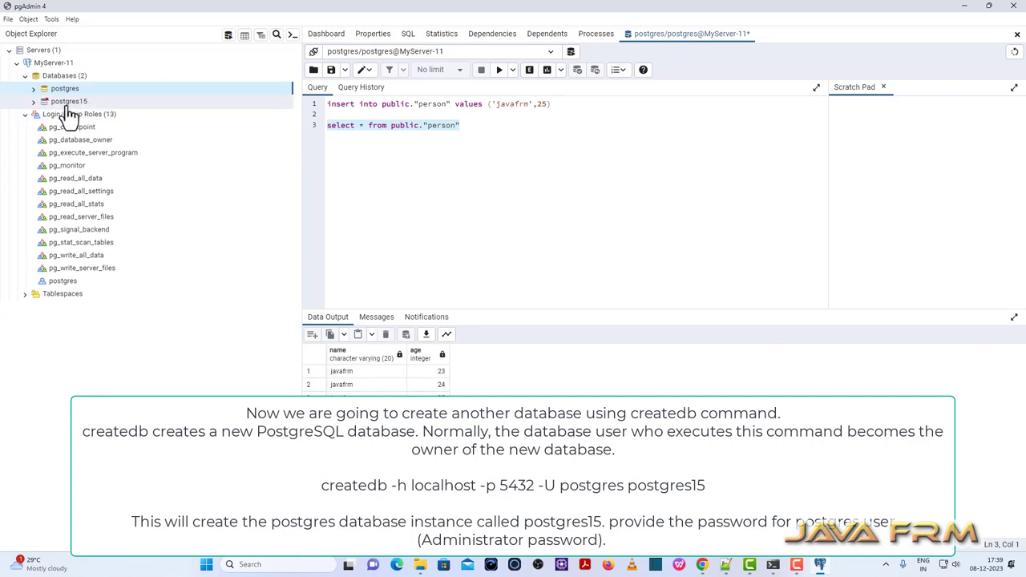
left_click(24, 114)
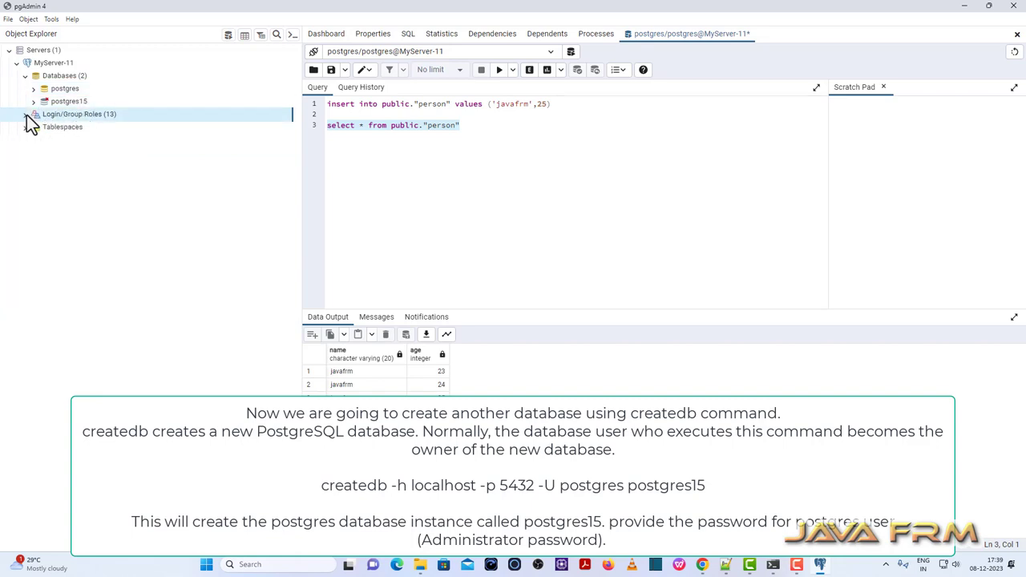
Connect to the new postgres15 database, collapse it, and return to the Notepad++ notes.
left_click(34, 102)
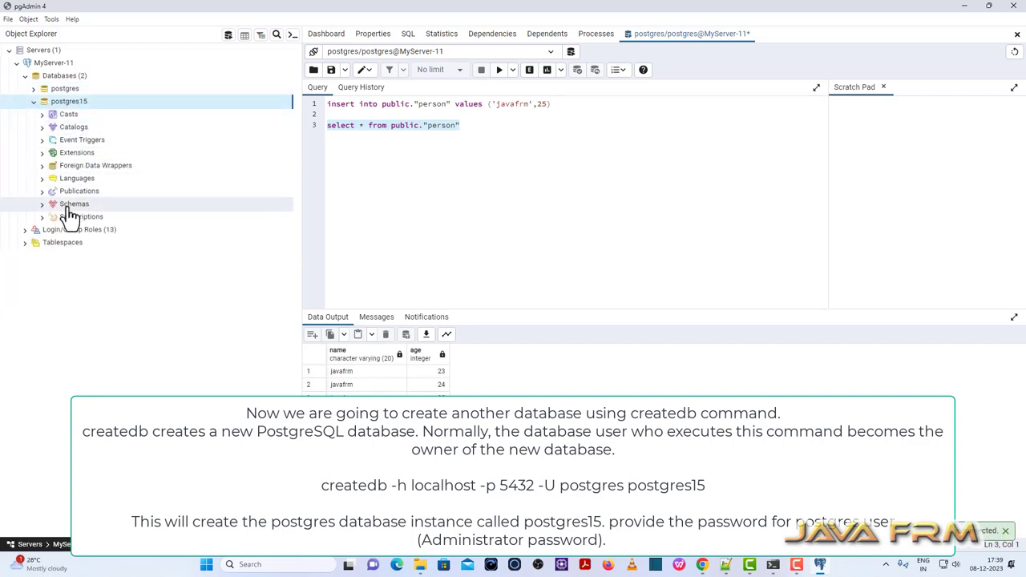
left_click(33, 101)
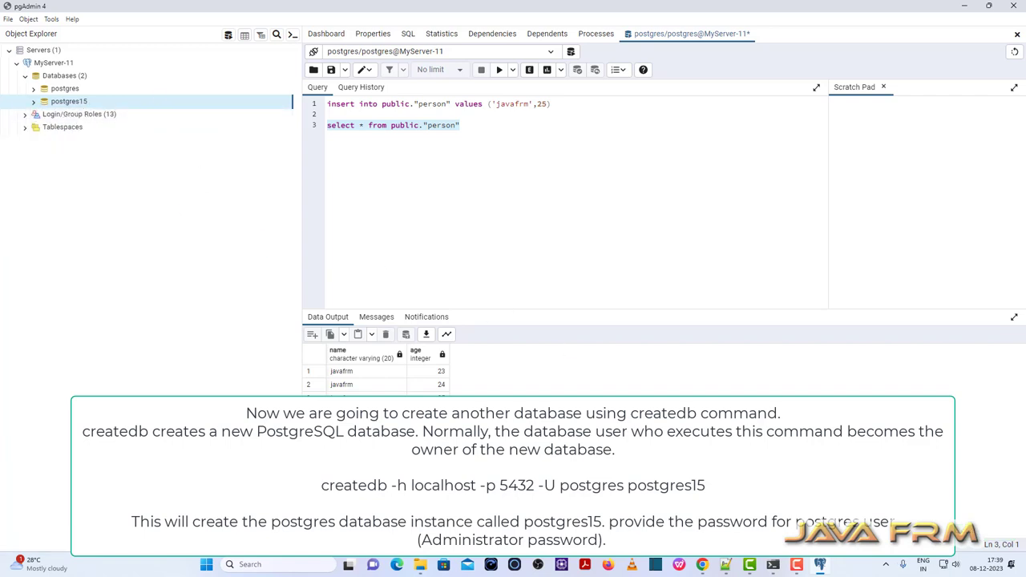
left_click(725, 564)
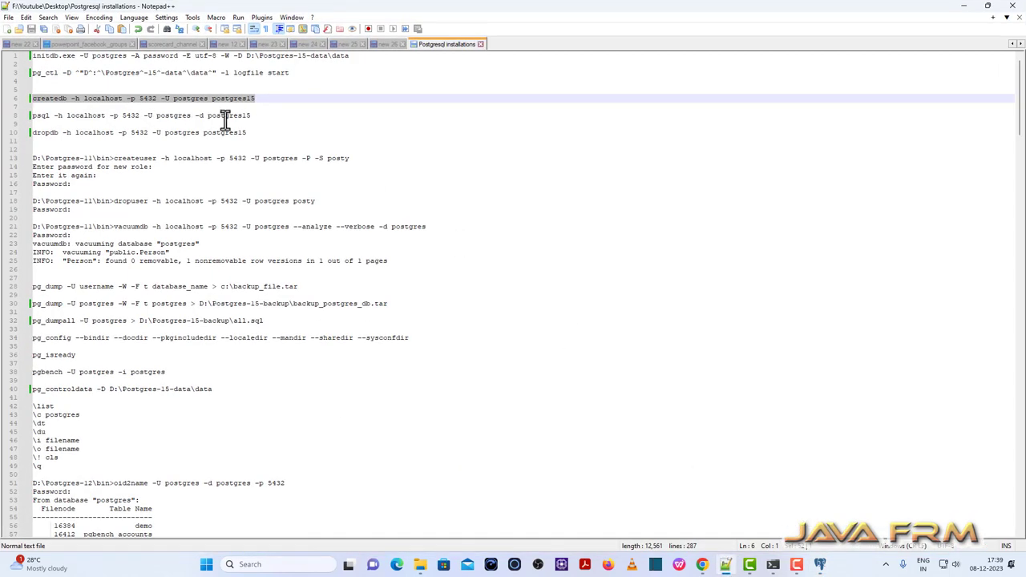
Copy 'psql -h localhost -p 5432 -U postgres -d postgres15' from line 8, then return to Command Prompt.
left_click(259, 114)
left_click(70, 122)
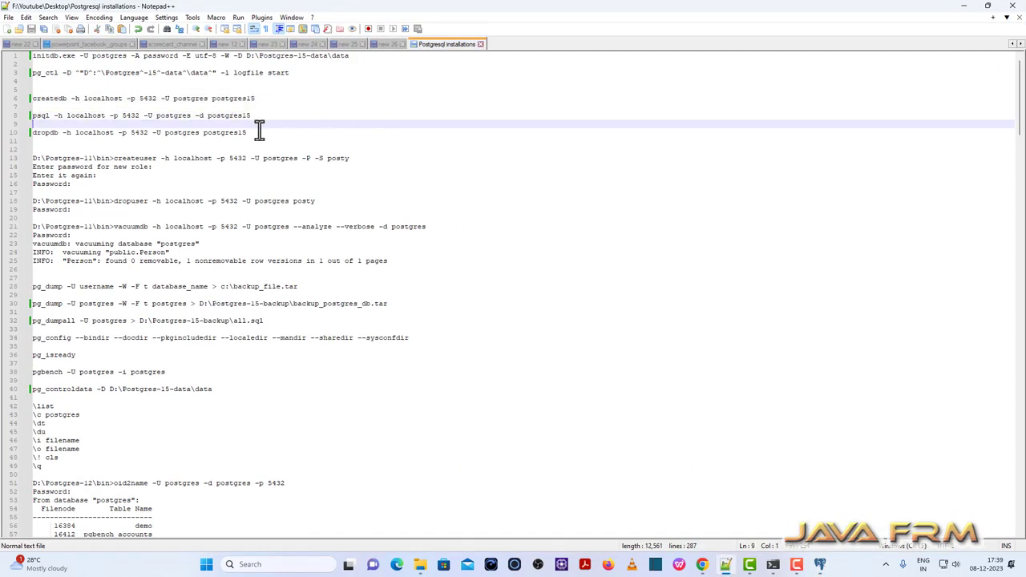
left_click_drag(251, 115, 23, 115)
key("ctrl+c")
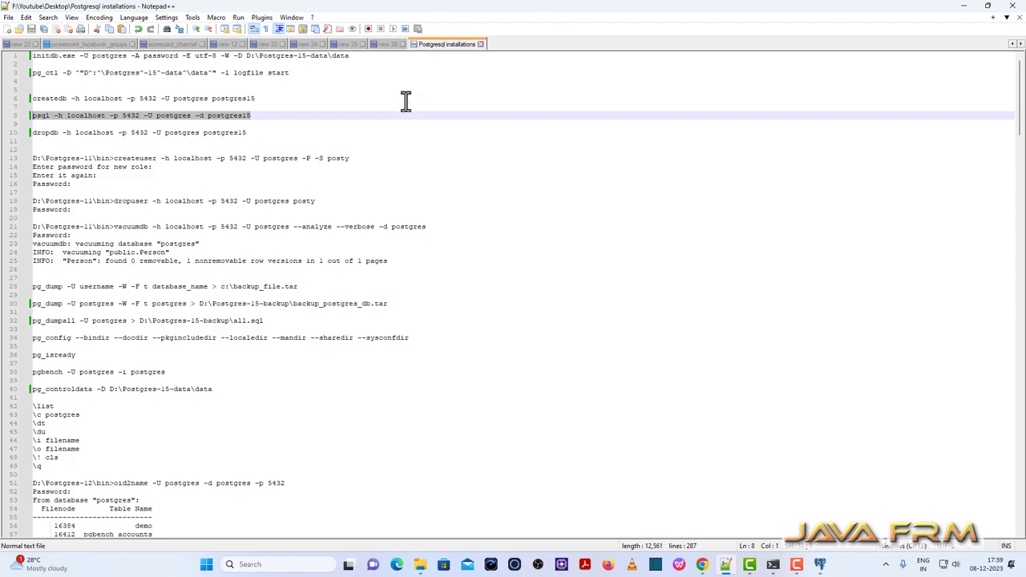
left_click(773, 564)
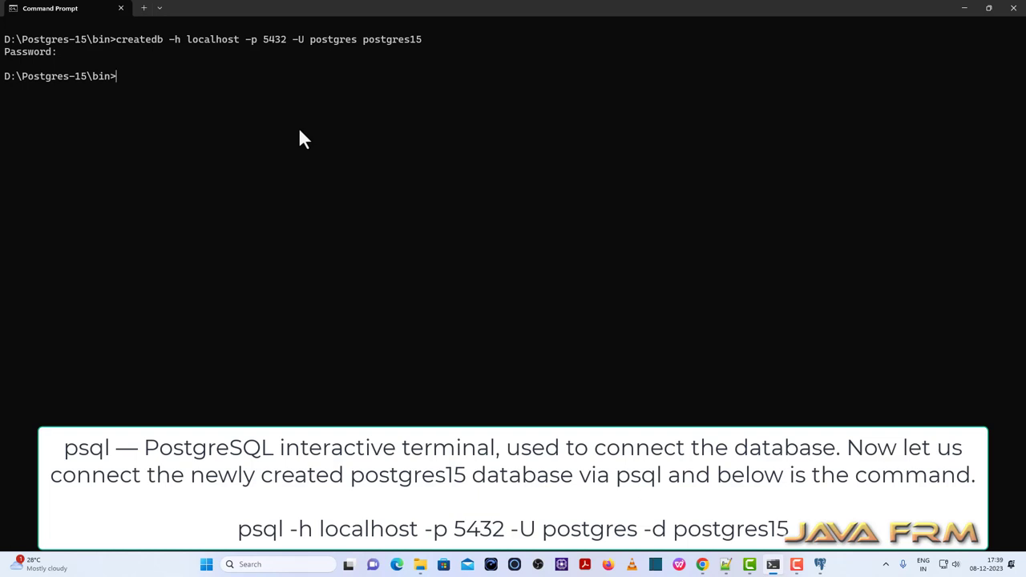
Connect psql to postgres15 with the pasted command and the postgres user's password.
key("ctrl+v")
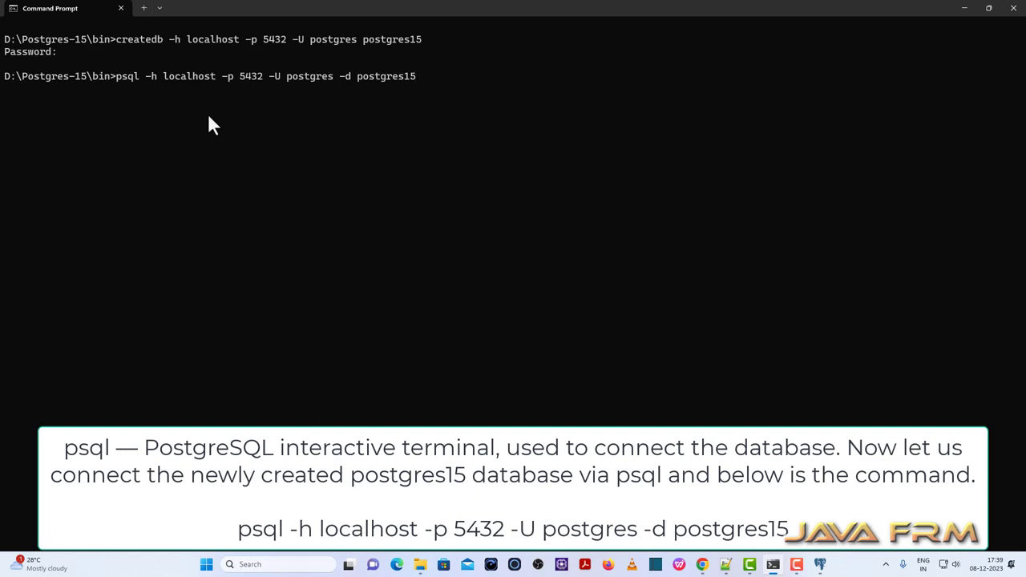
key("Return")
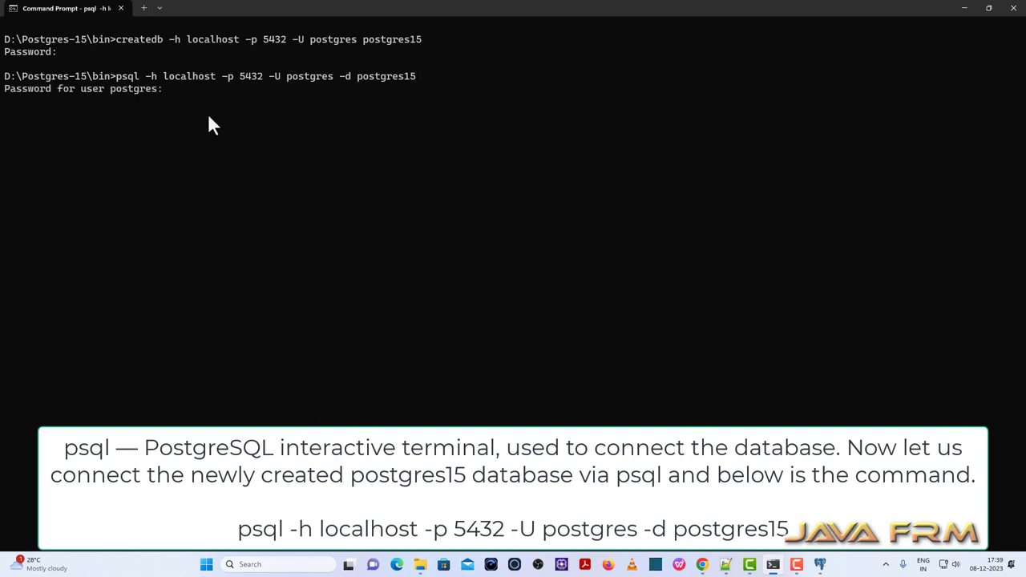
key("Return")
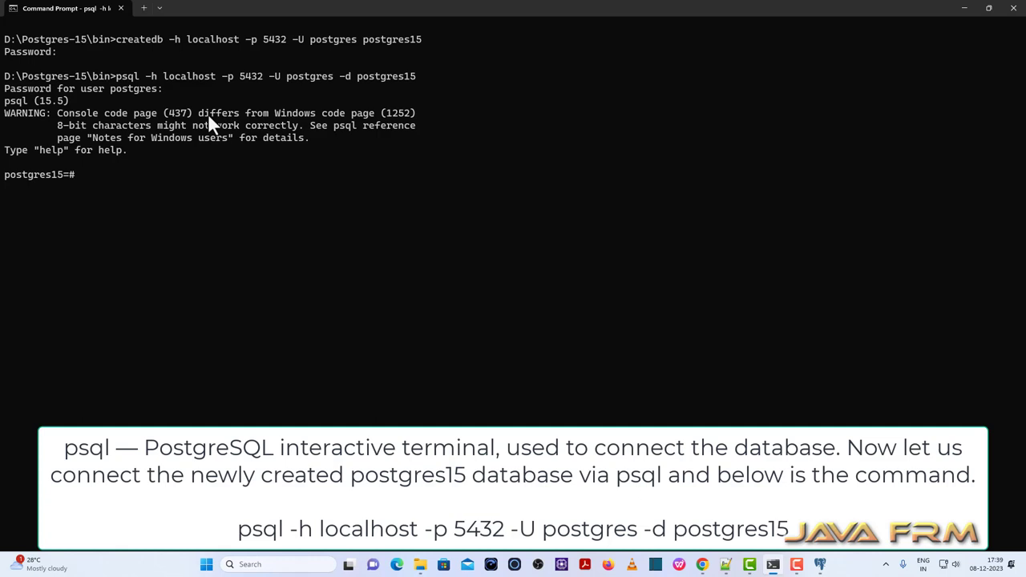
key("Return")
Create the table student(name varchar(20), age int).
type("create table s")
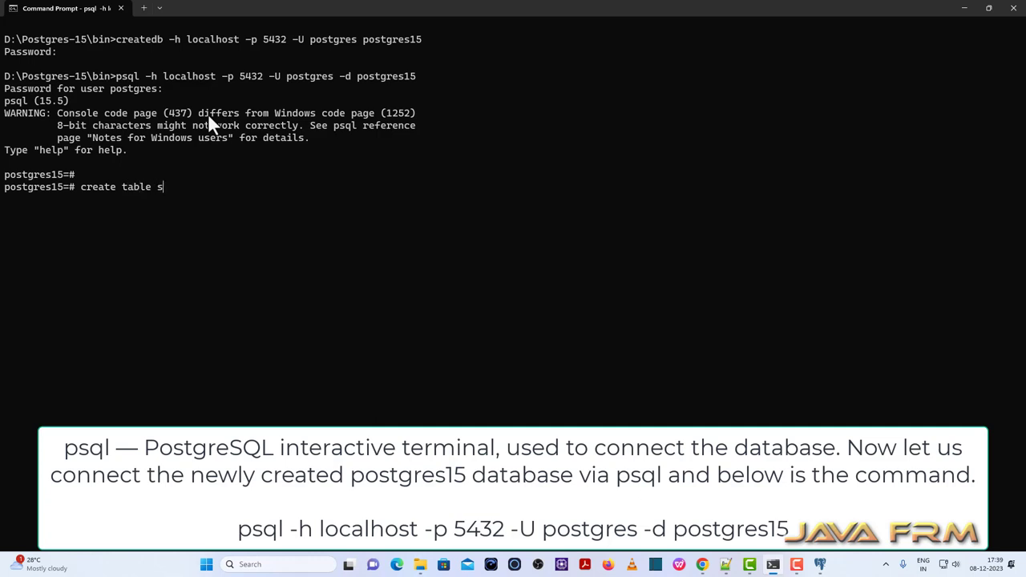
type("tudent(")
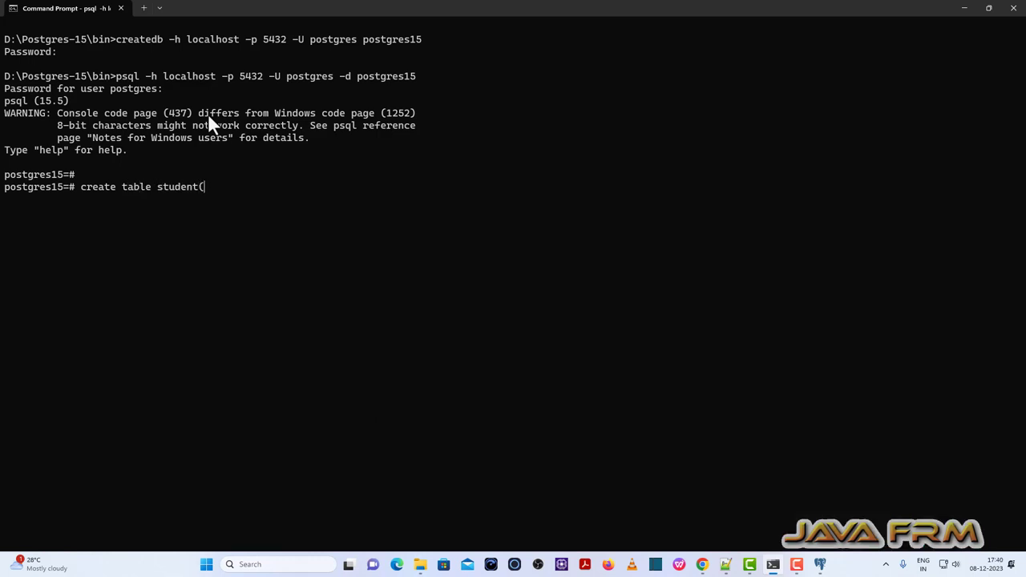
type("name varchar(")
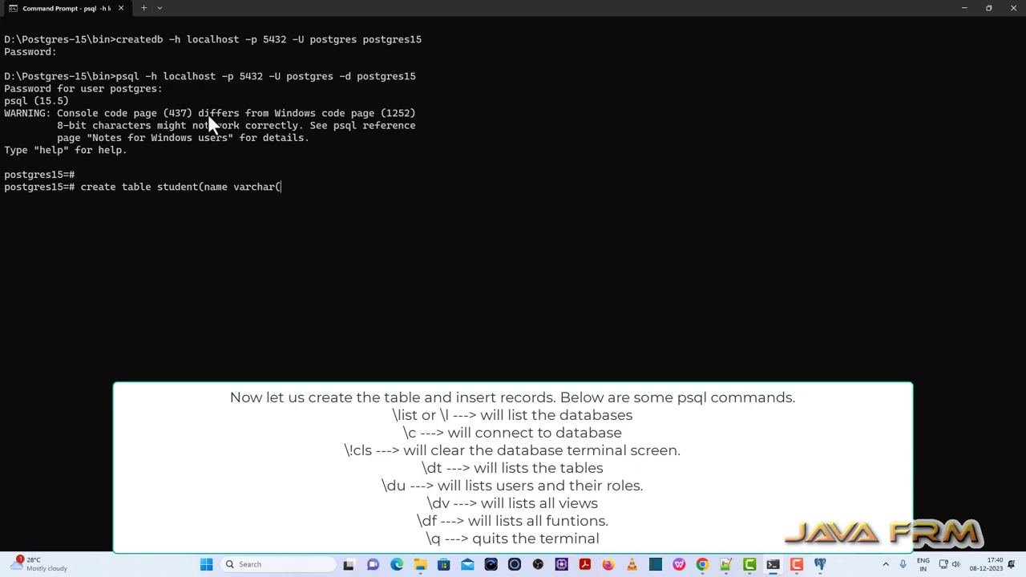
type("20)")
type(",name")
key("BackSpace")
key("BackSpace")
key("BackSpace")
key("BackSpace")
key("BackSpace")
type("age int);")
key("Return")
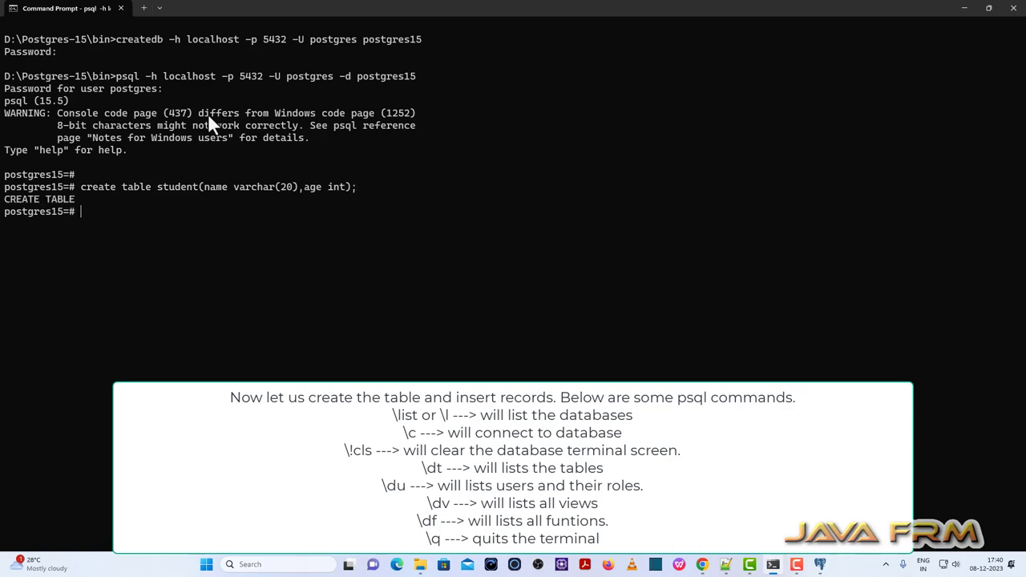
Insert ('javafrm',21) and ('javafrm',18) into student, then run SELECT * FROM student.
type("insert into student valu")
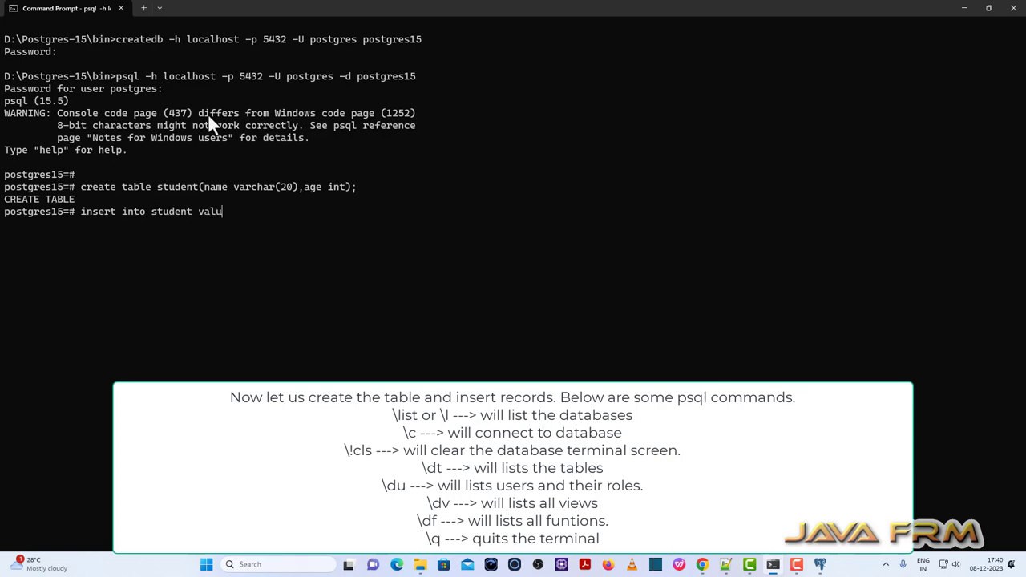
type("es ('javafrm',21);")
key("Return")
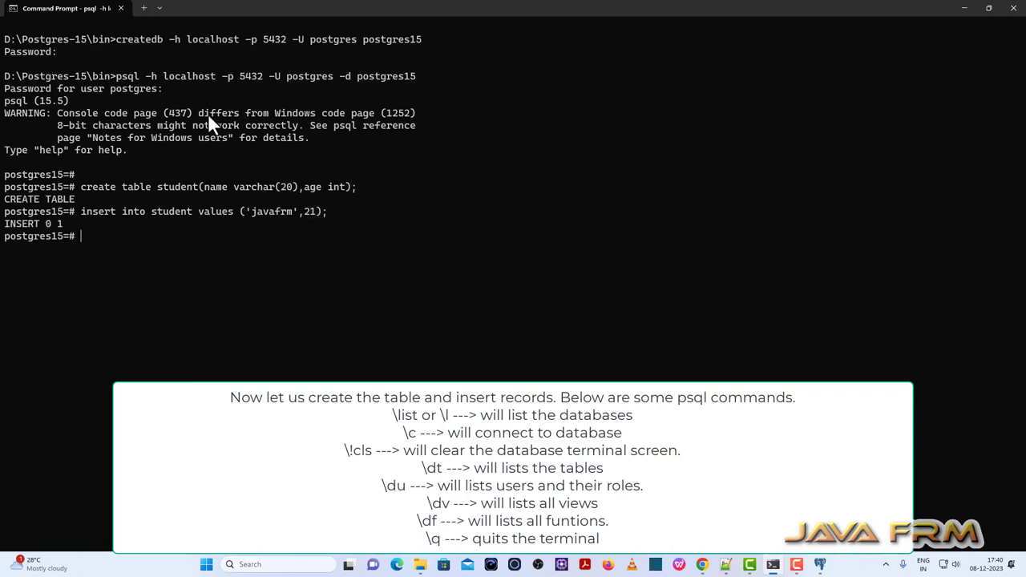
type("insert into student ")
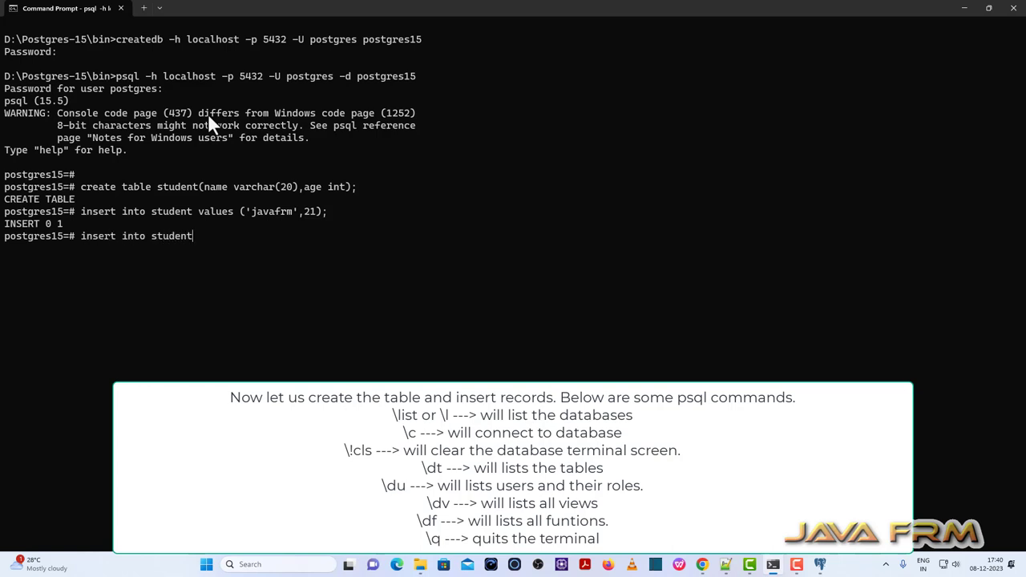
type("values")
type("('javafrm',18);")
key("Return")
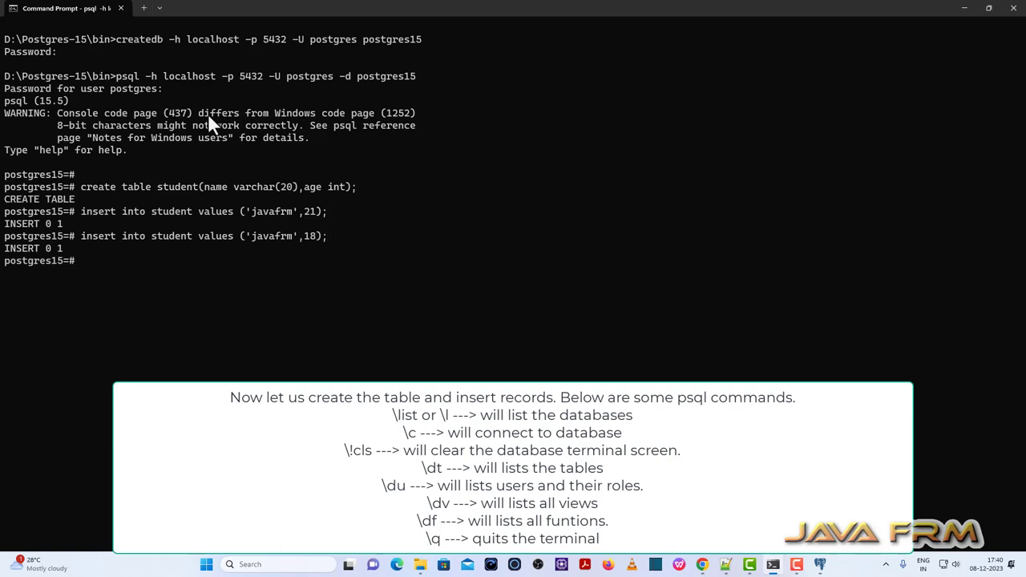
type("select * from student;")
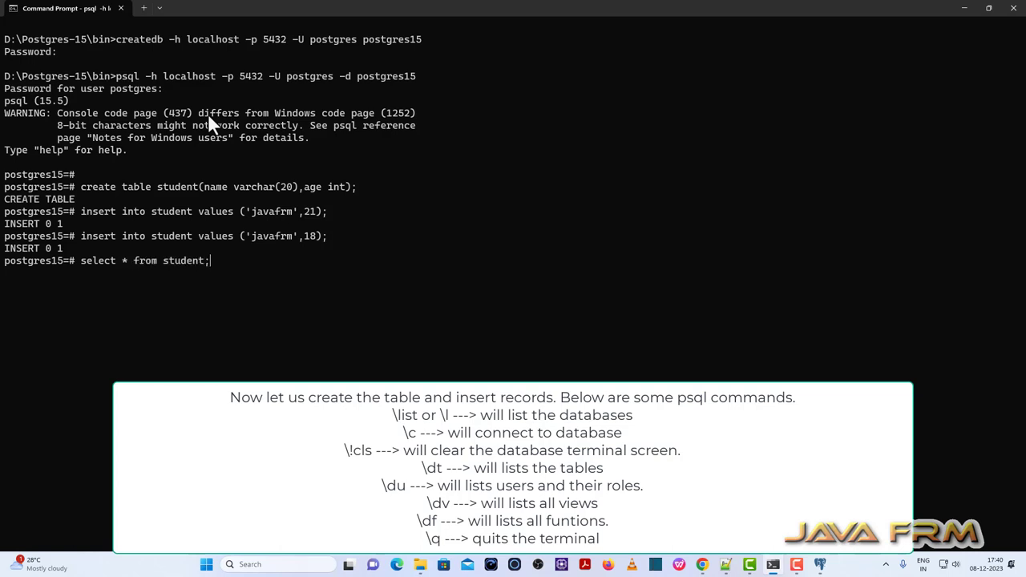
key("Return")
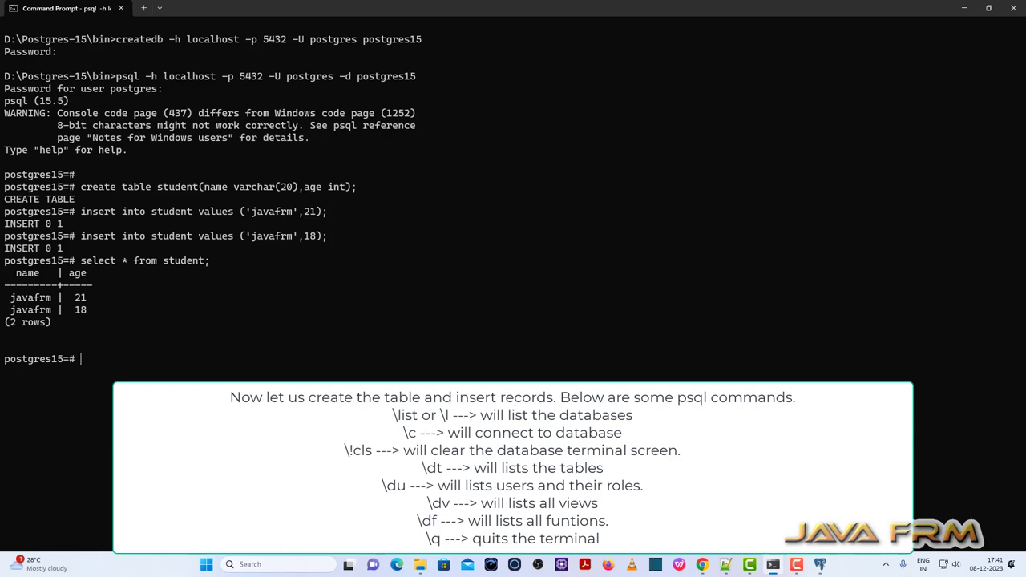
In pgAdmin, expand postgres15 > Schemas > public > Tables to reveal the student table.
left_click(819, 564)
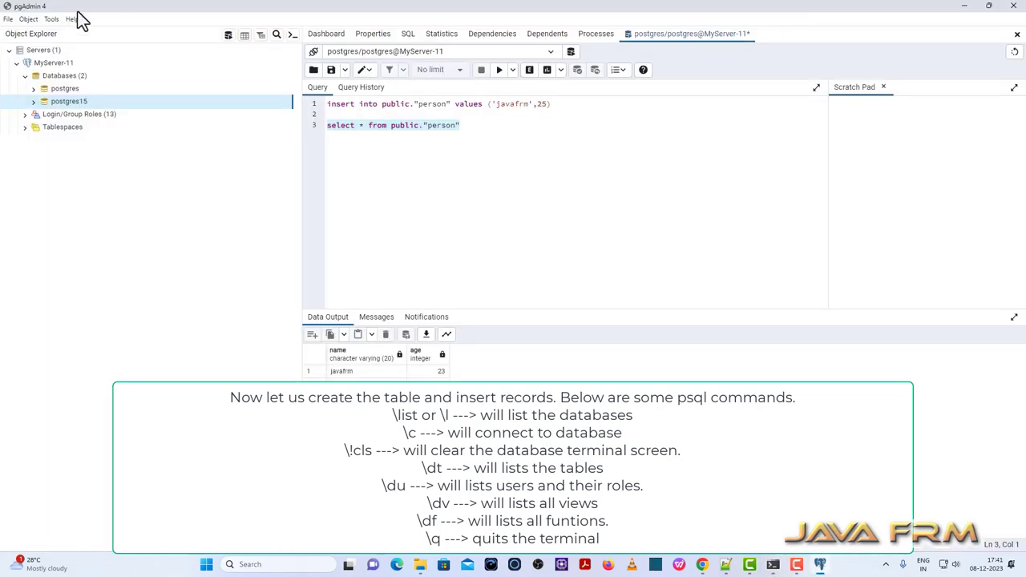
left_click(32, 102)
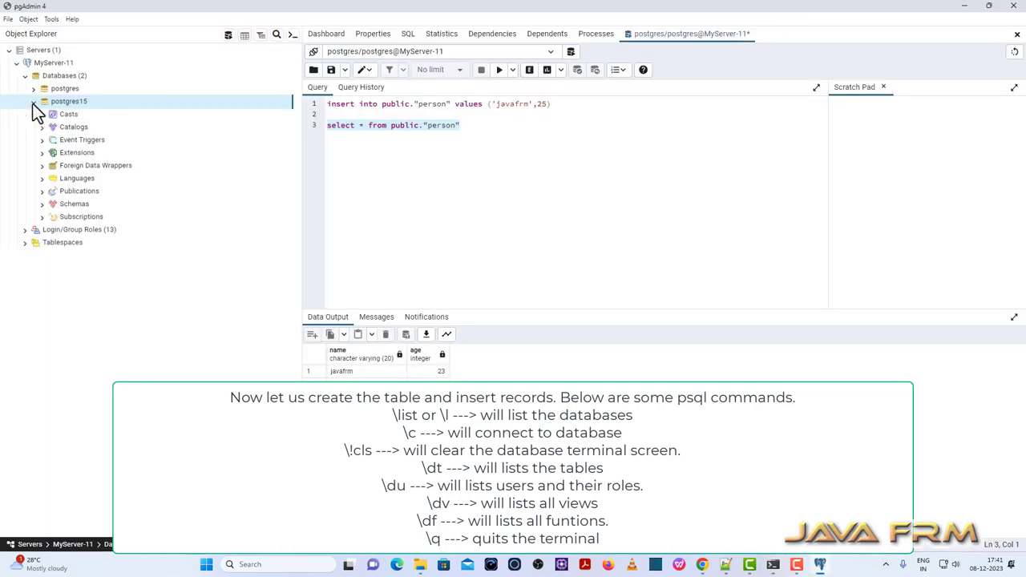
left_click(43, 204)
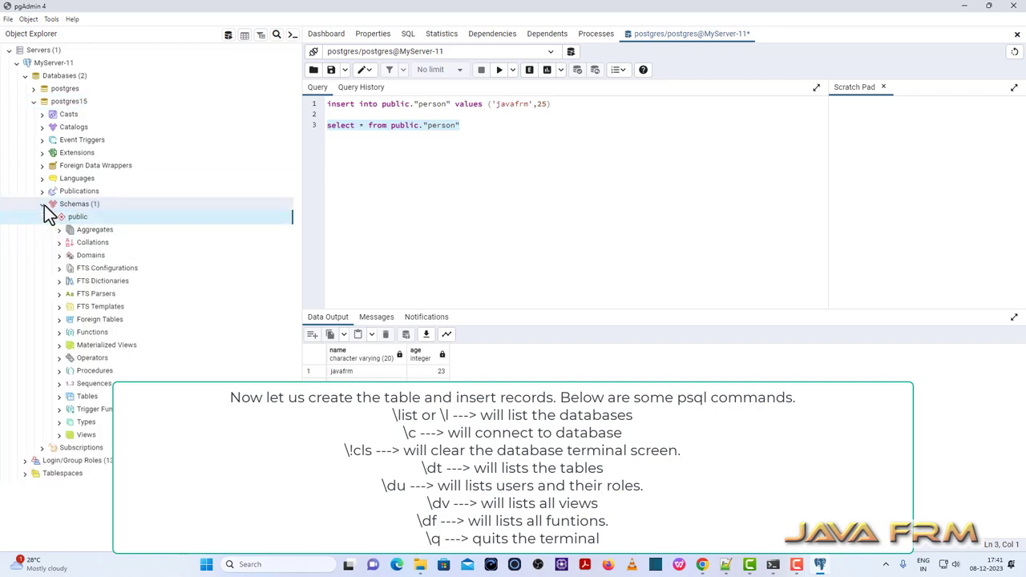
left_click(58, 396)
left_click(100, 410)
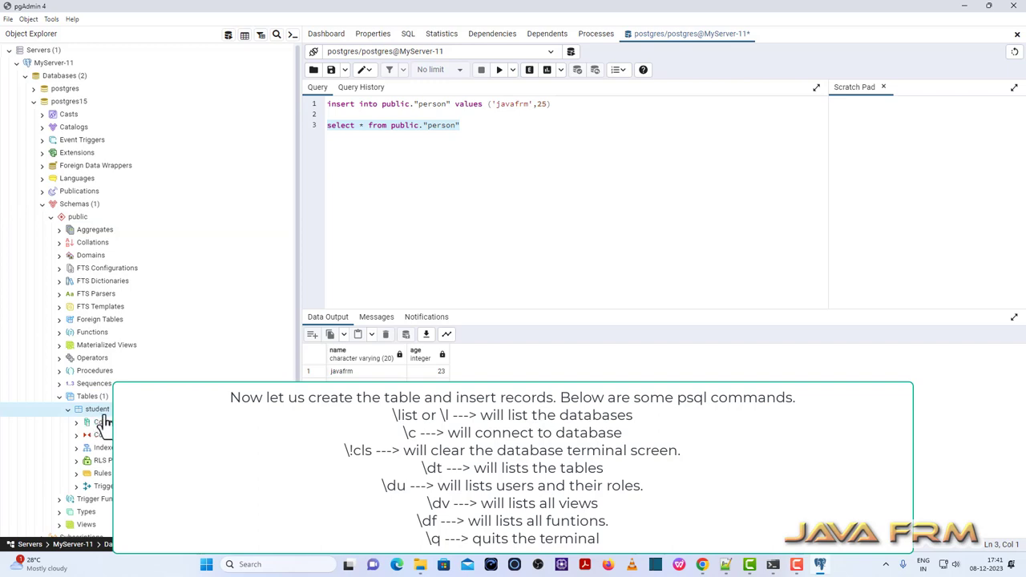
Generate and execute a SELECT Script on student, then minimize pgAdmin.
right_click(102, 412)
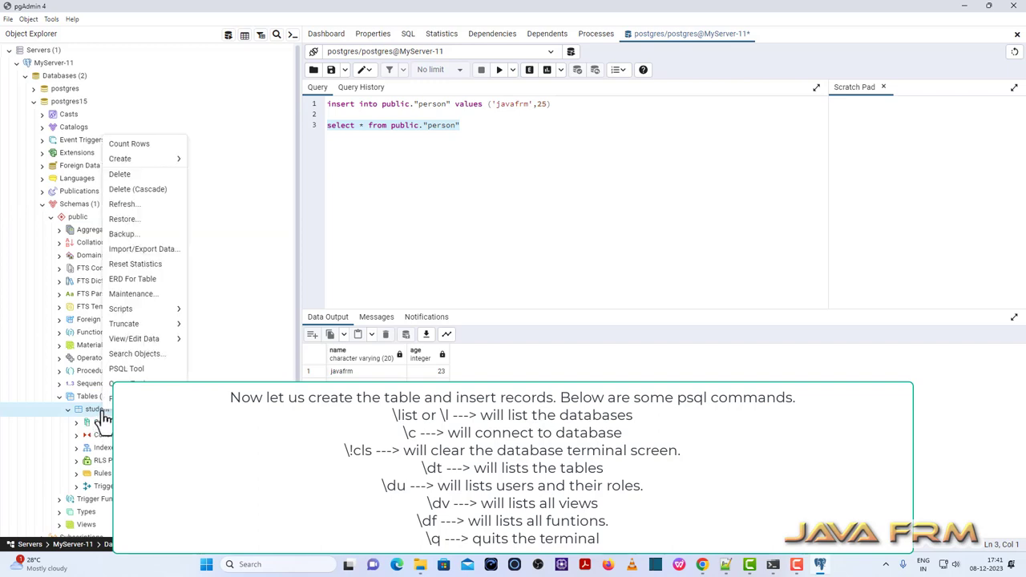
mouse_move(146, 314)
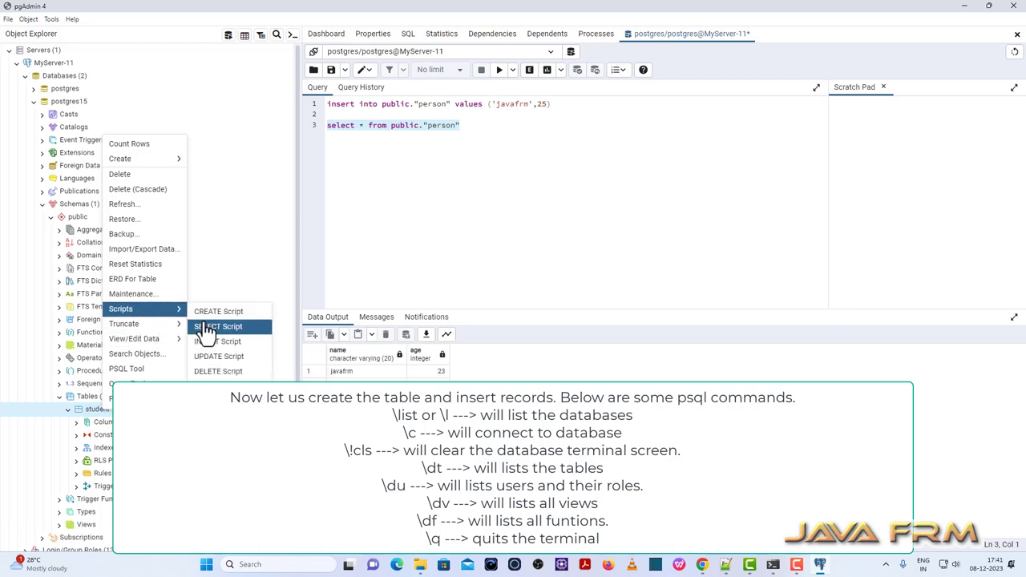
left_click(221, 326)
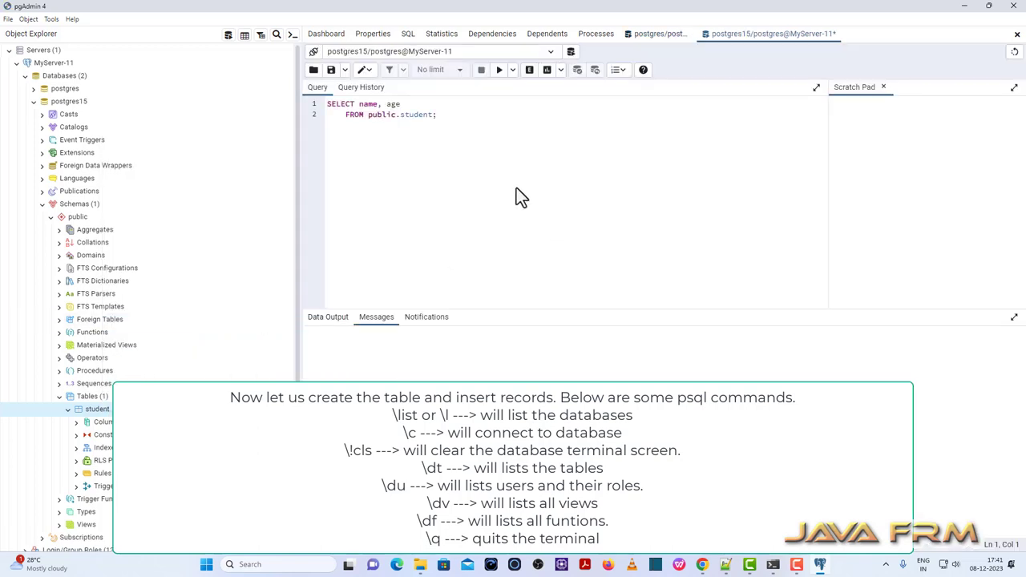
left_click(499, 71)
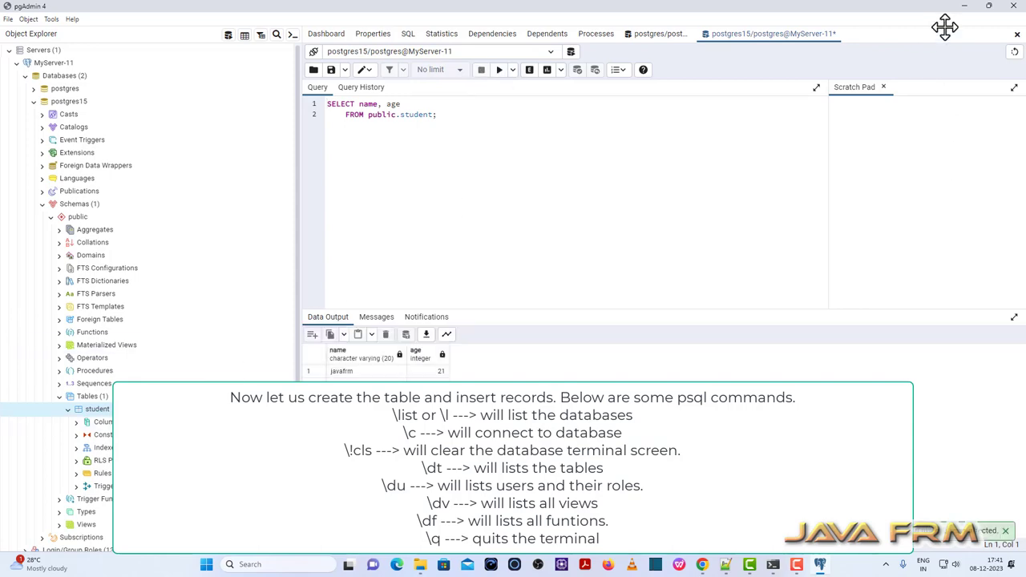
left_click(965, 5)
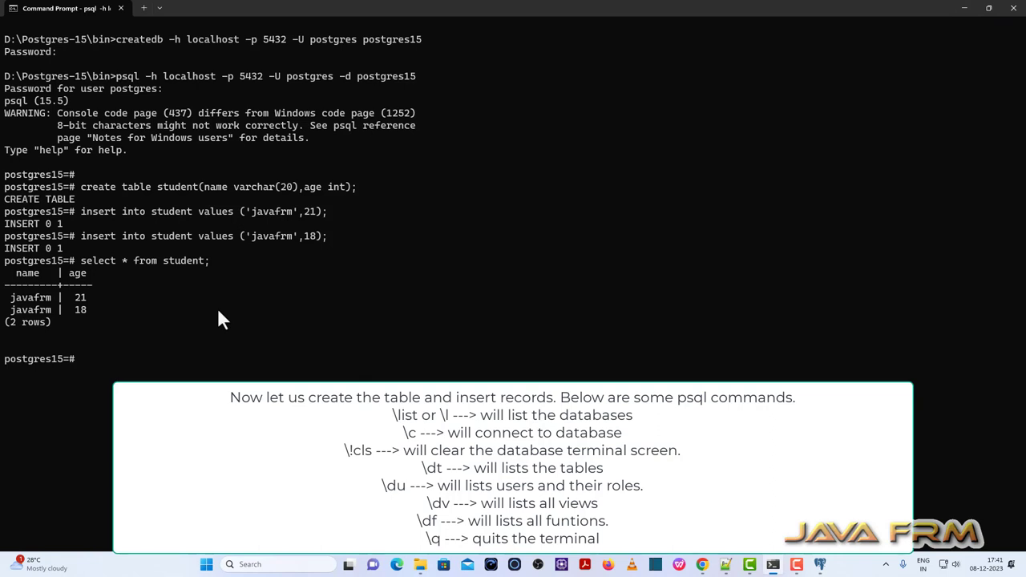
Quit psql, clear the screen, and restart psql -h localhost -p 5432 -U postgres without a database.
type("\\q")
key("Return")
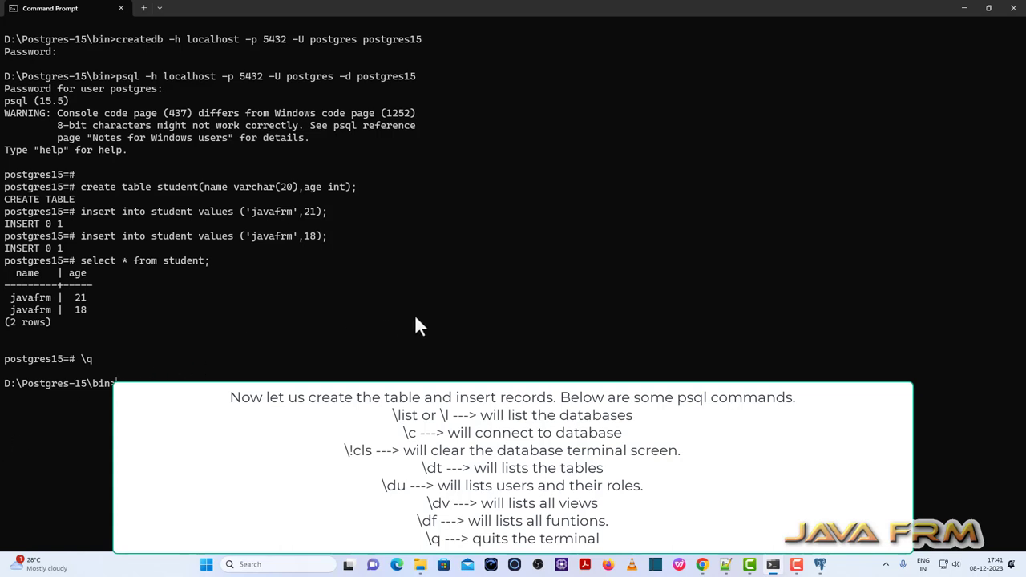
type("cls")
key("Return")
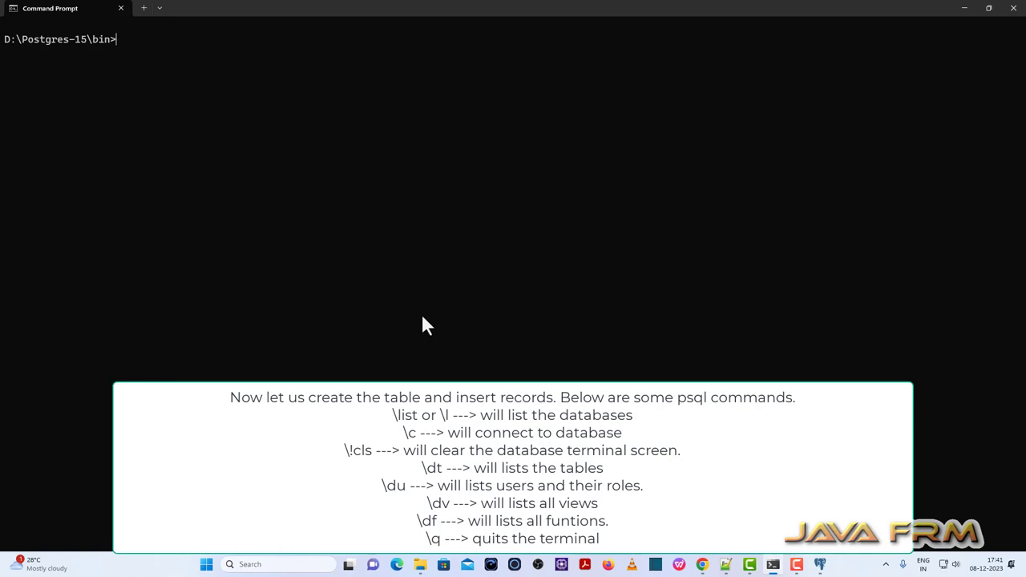
type("psql -h localhost -p 5432 -U postgres -d postgres15")
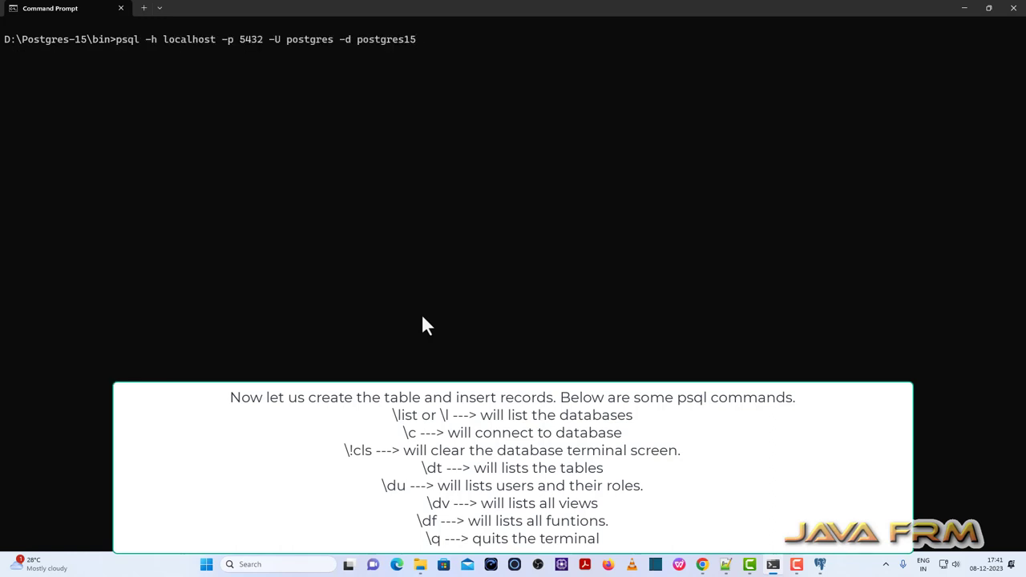
key("BackSpace")
key("BackSpace")
key("BackSpace")
key("BackSpace")
key("BackSpace")
key("BackSpace")
key("BackSpace")
key("BackSpace")
key("BackSpace")
key("BackSpace")
key("BackSpace")
key("BackSpace")
key("Return")
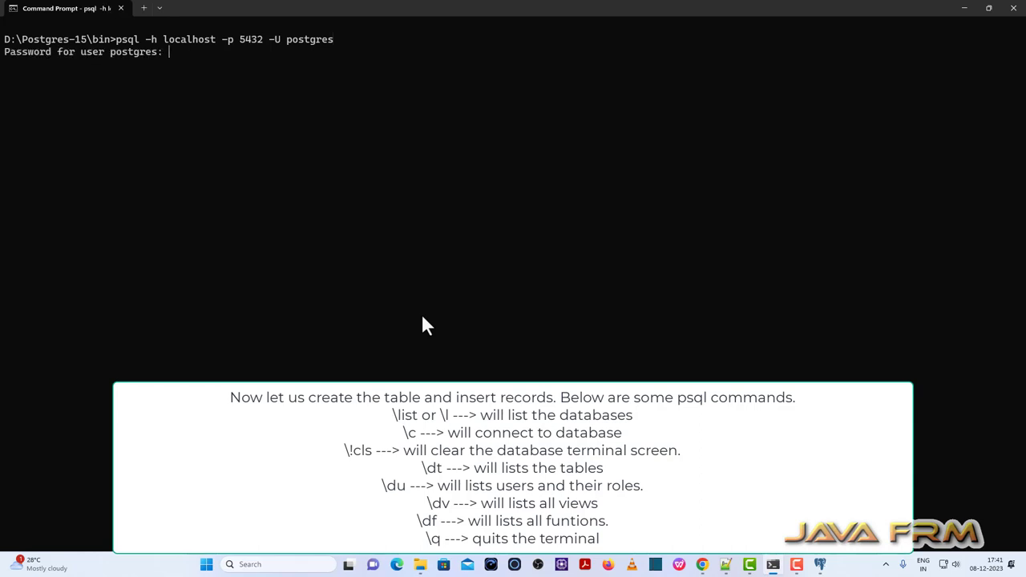
key("Return")
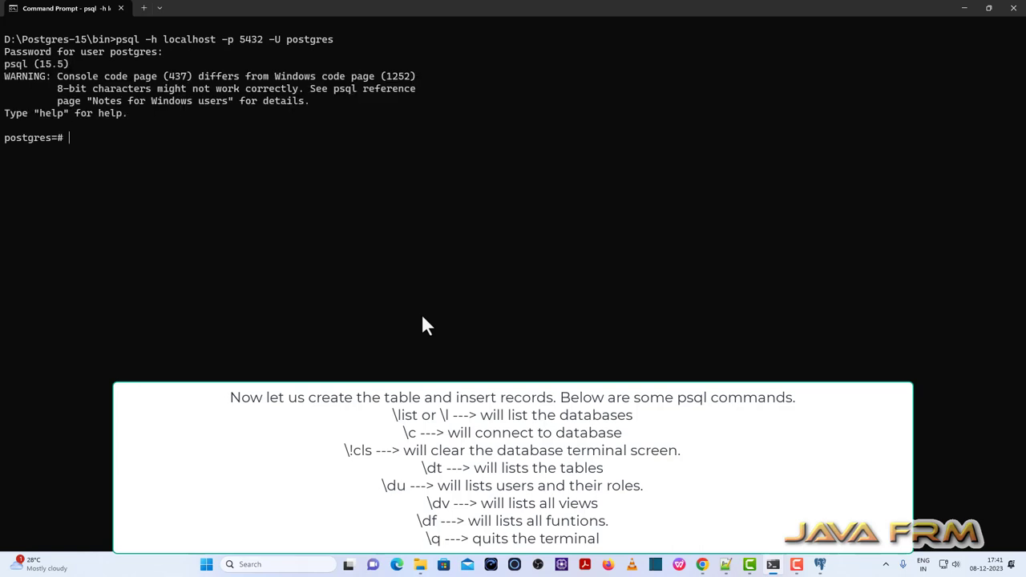
List the databases with \list and \l, then connect with \c postgres15.
type("\\list")
key("Return")
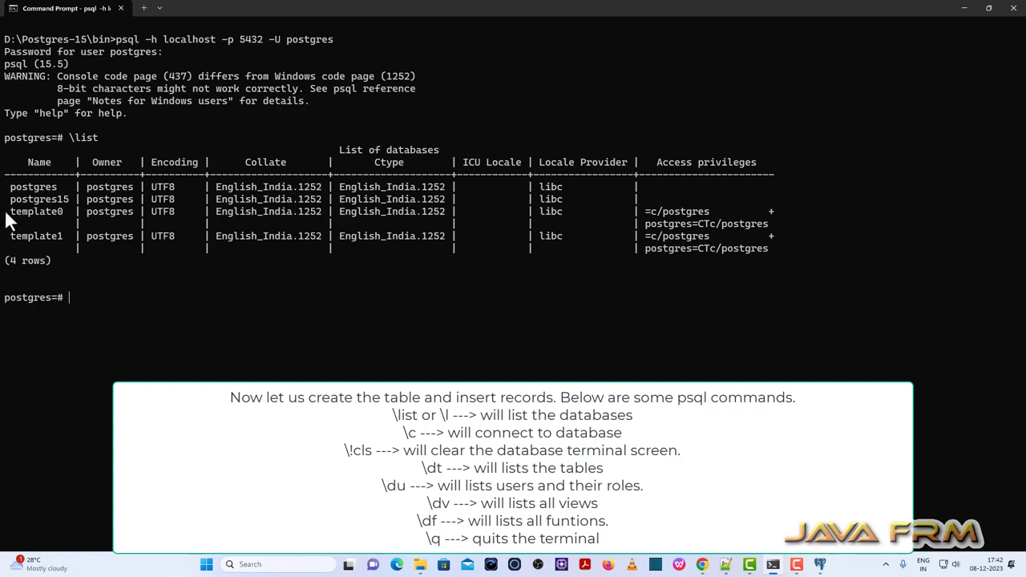
left_click_drag(12, 189, 69, 194)
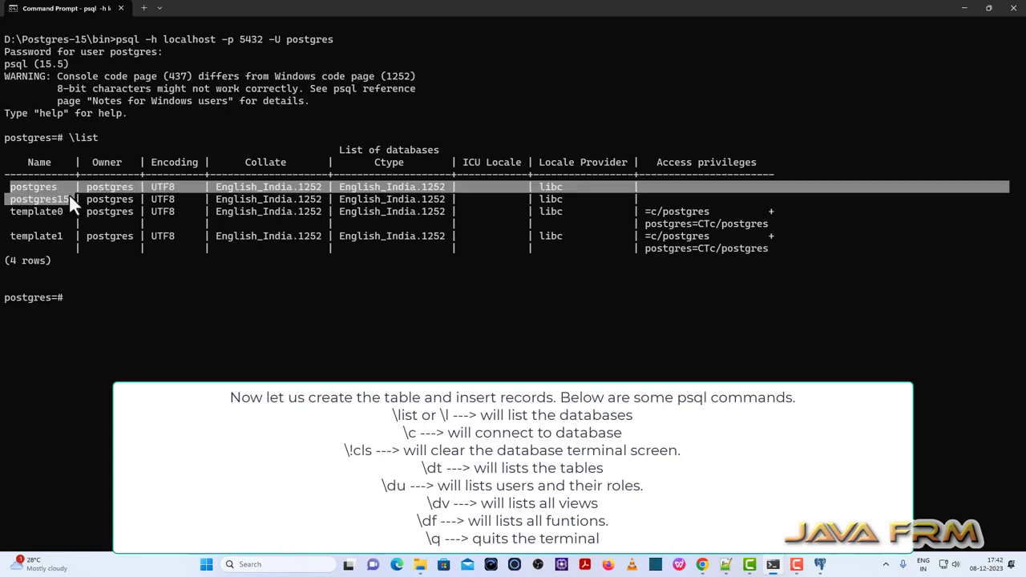
left_click(72, 213)
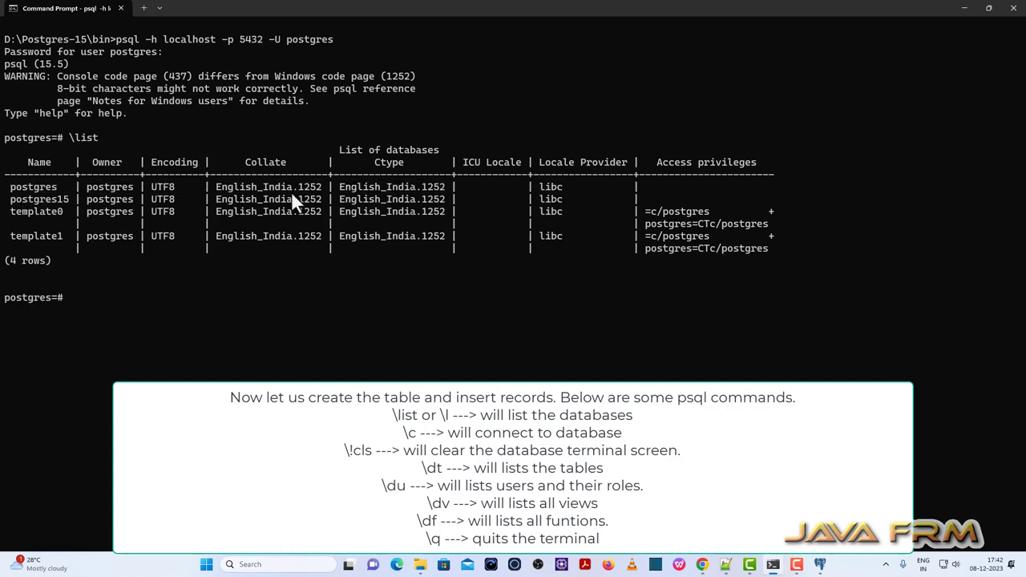
type("\\l")
key("Return")
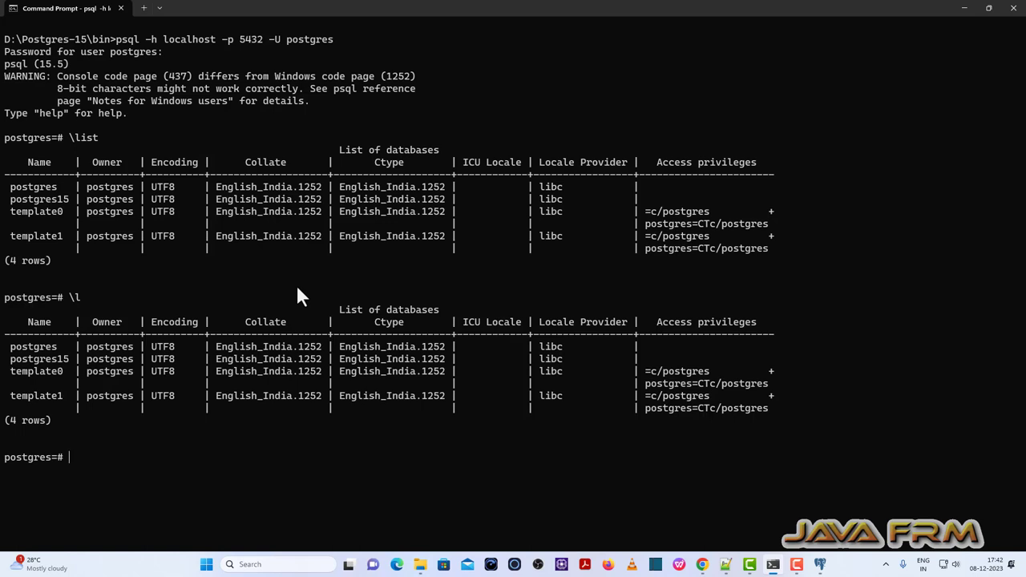
type("\\c postgres15")
key("Return")
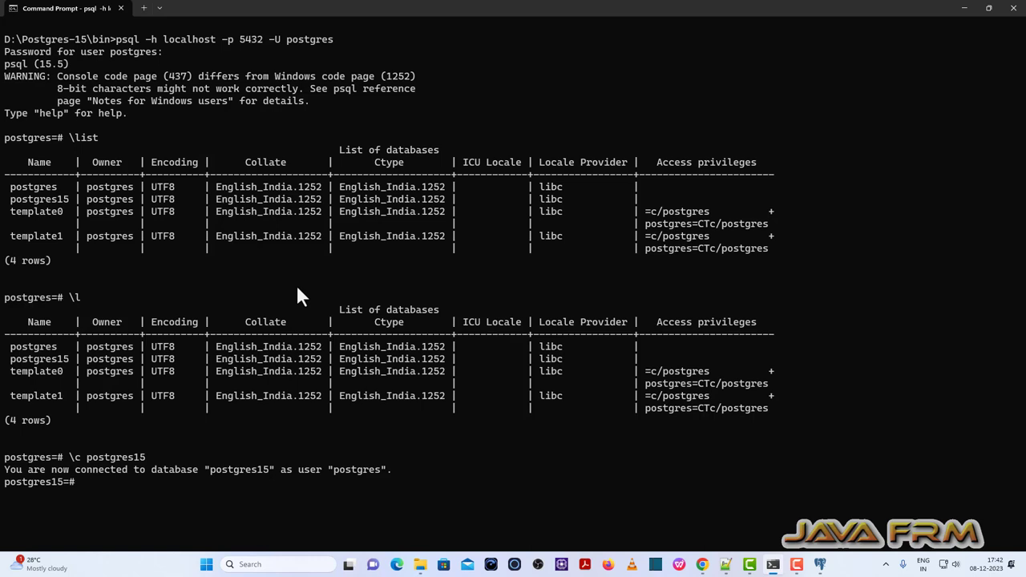
List postgres15's tables, views, functions and roles with \dt, \dv, \df and \du.
key("Return")
type("\\dt")
key("Return")
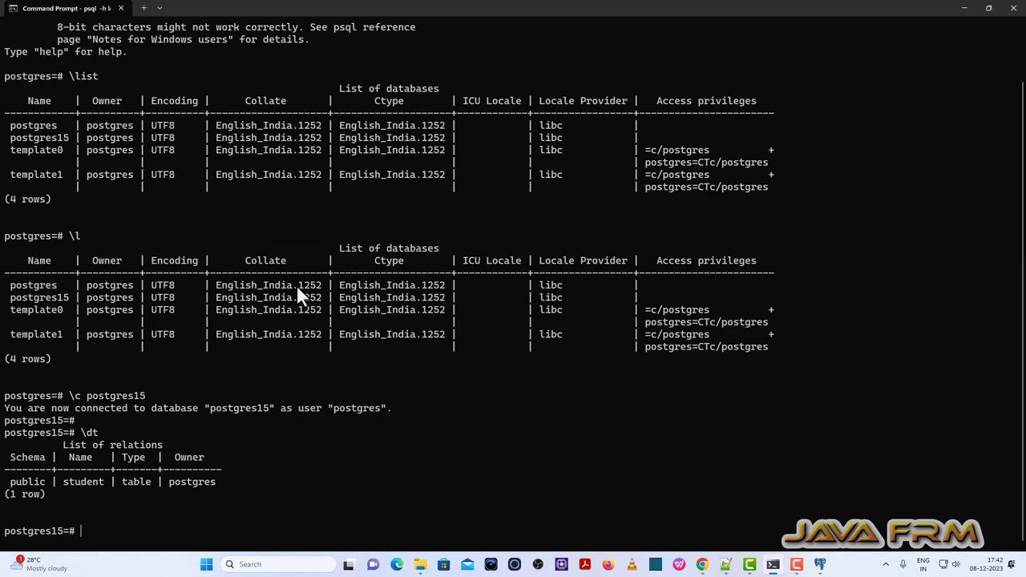
type("\\dv")
key("Return")
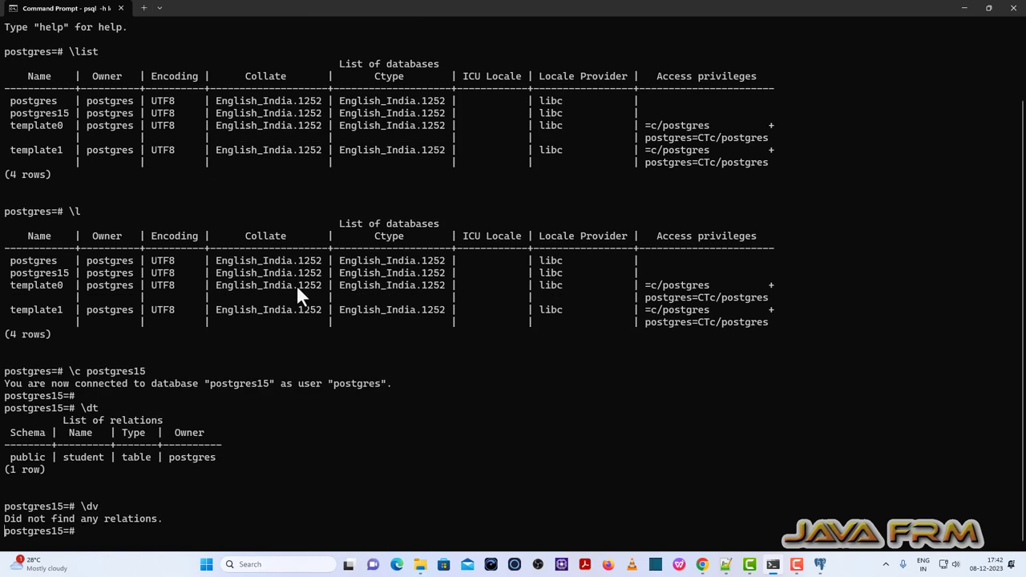
key("Return")
type("\\")
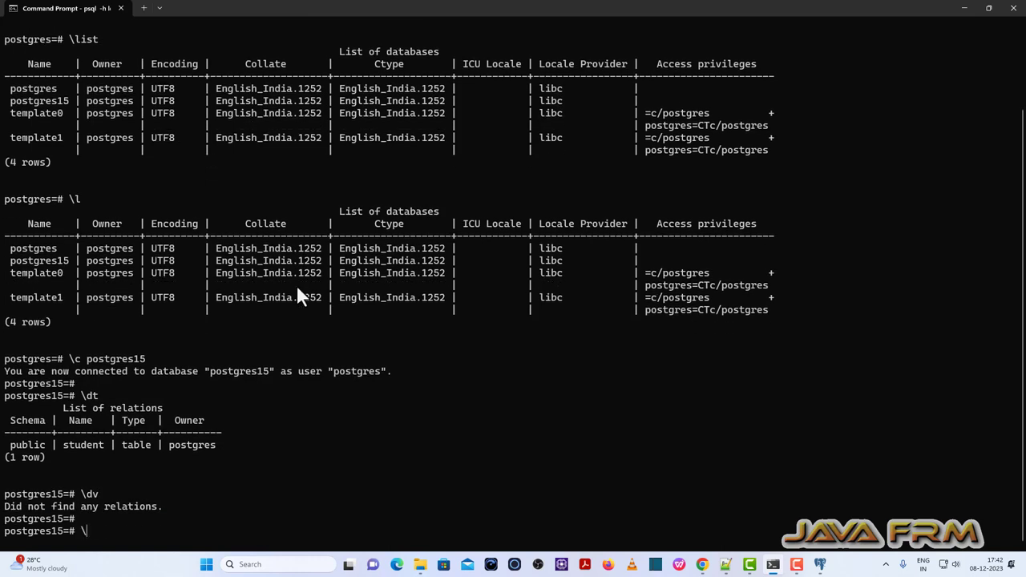
type("df")
key("Return")
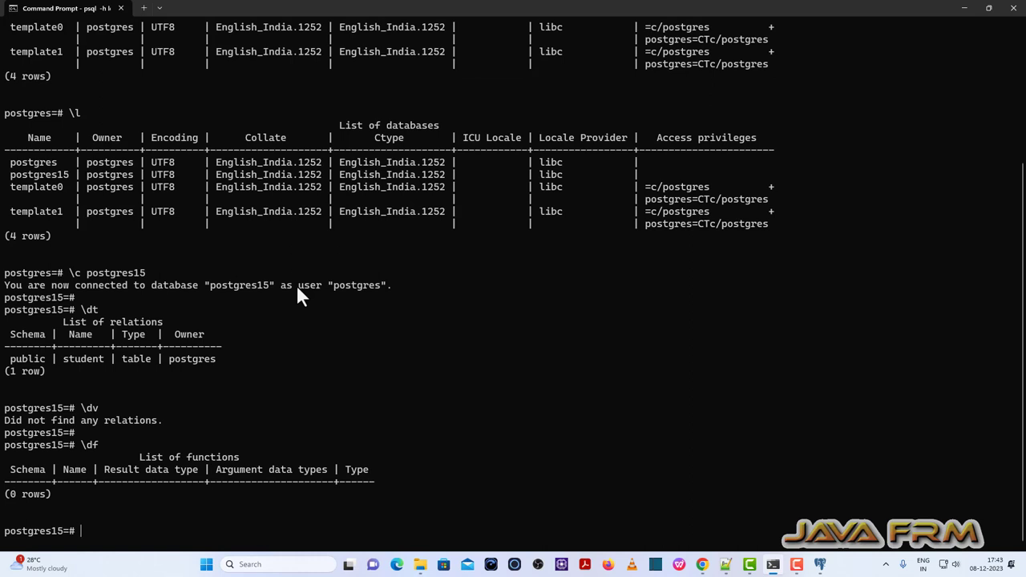
type("\\du")
key("Return")
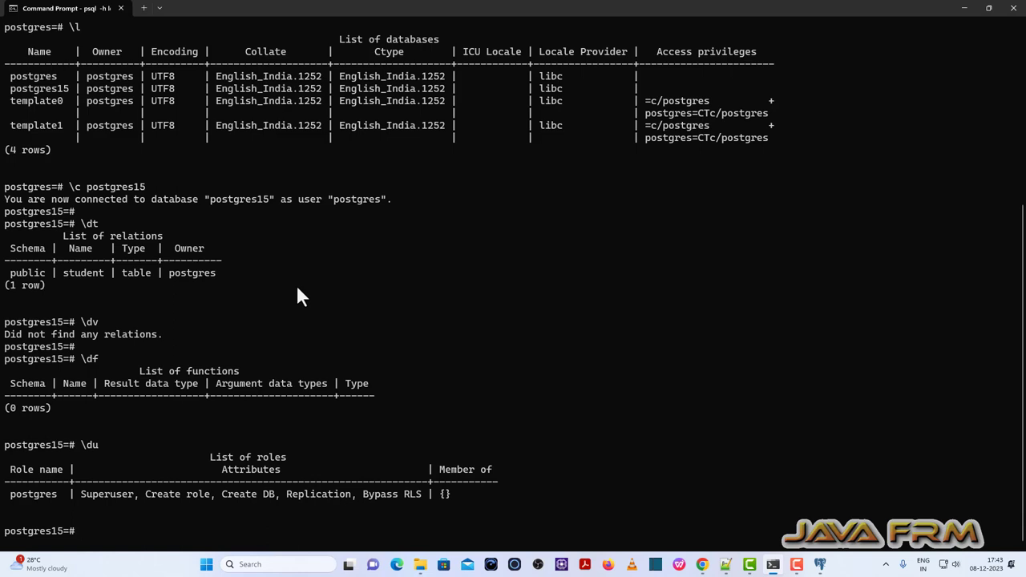
Clear the screen with \! cls and quit psql with \q.
type("\\! cls")
key("Return")
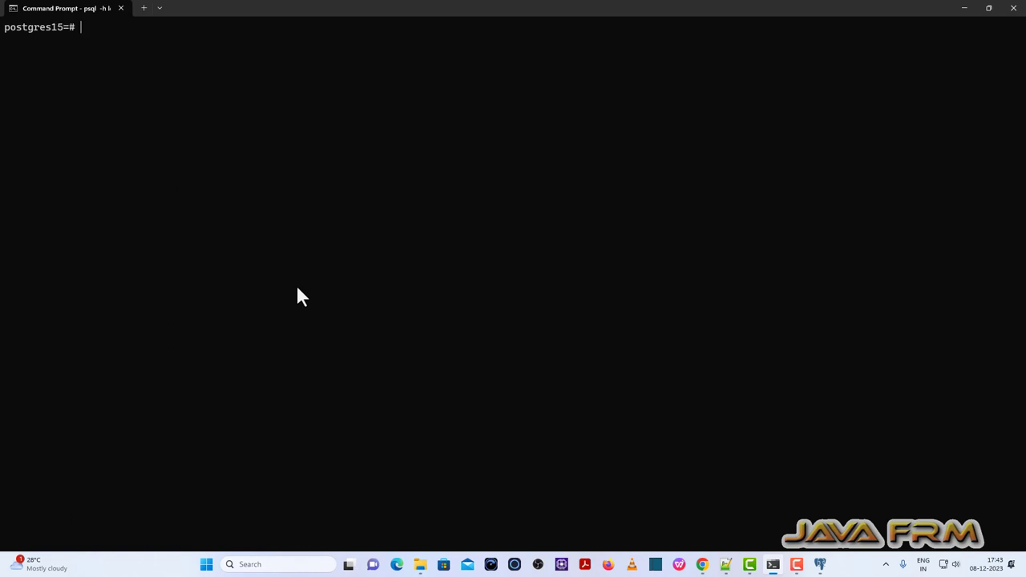
key("Return")
key("Return")
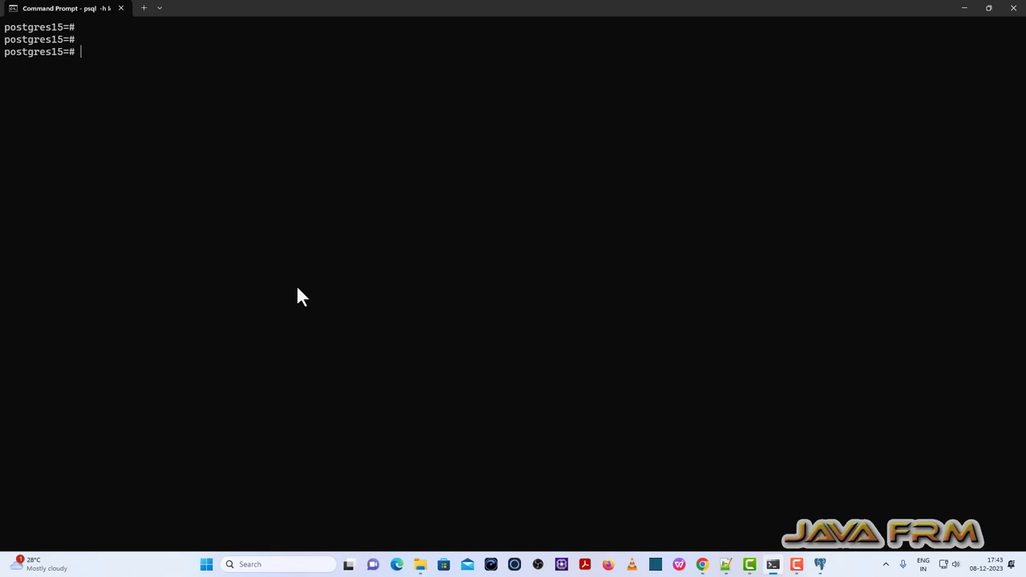
type("\\q")
key("Return")
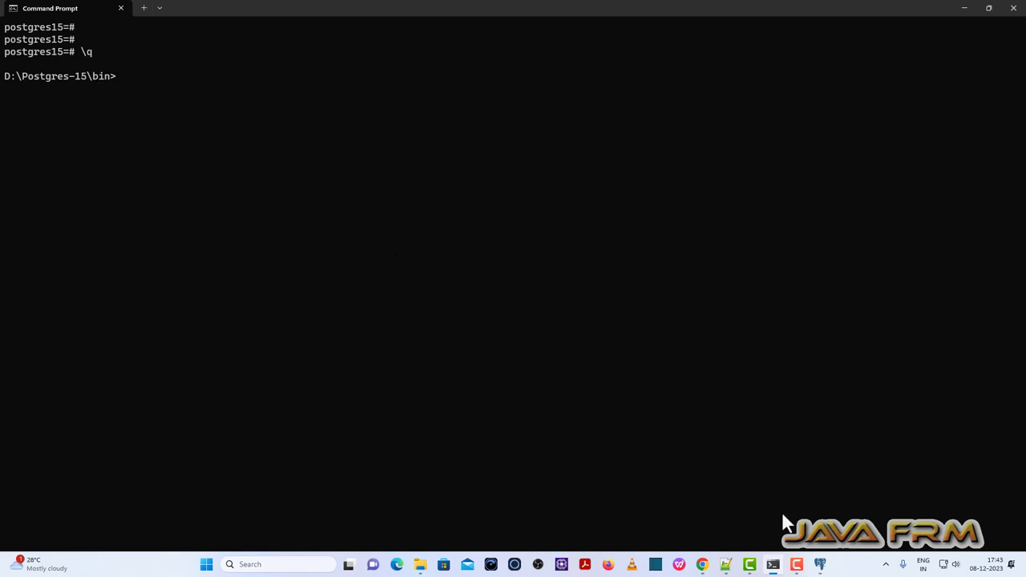
Select the dropdb command on line 10 of the notes, then return to Command Prompt.
left_click(725, 564)
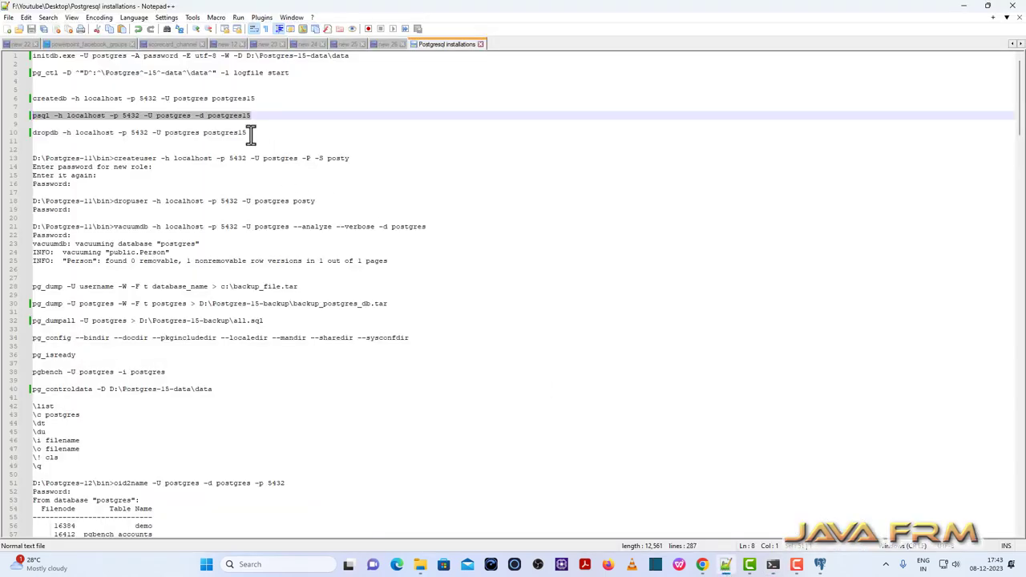
left_click(5, 134)
left_click(5, 134)
key("ctrl+c")
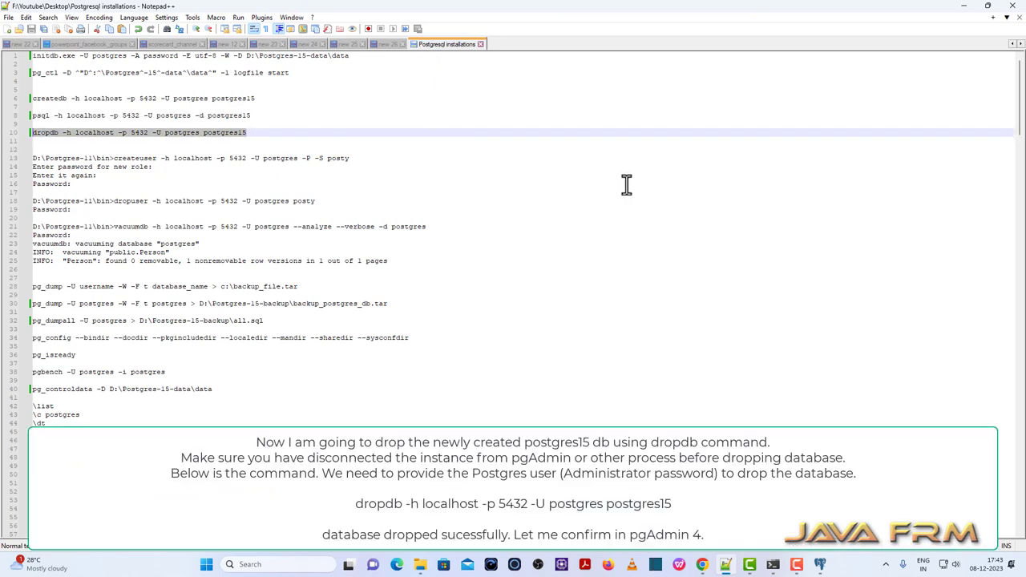
left_click(772, 564)
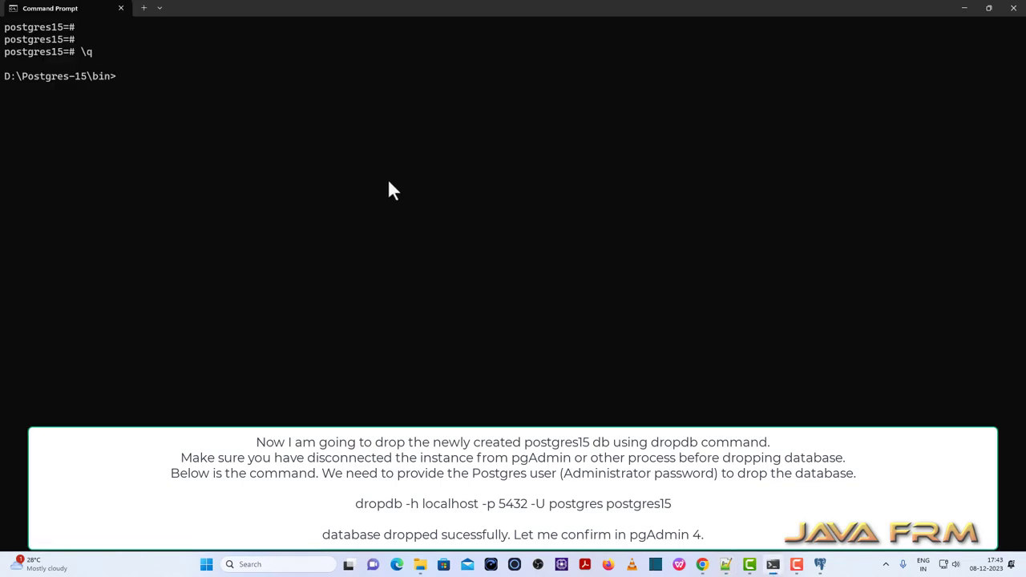
Collapse postgres15, disconnect MyServer-11 in pgAdmin, and open the D:\Postgres-15\bin folder.
left_click(820, 562)
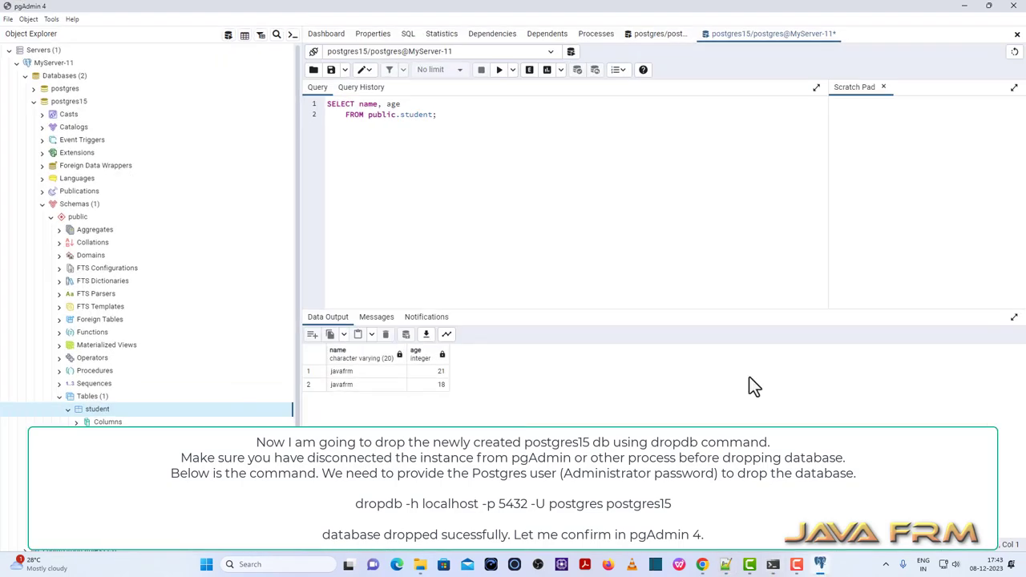
left_click(33, 103)
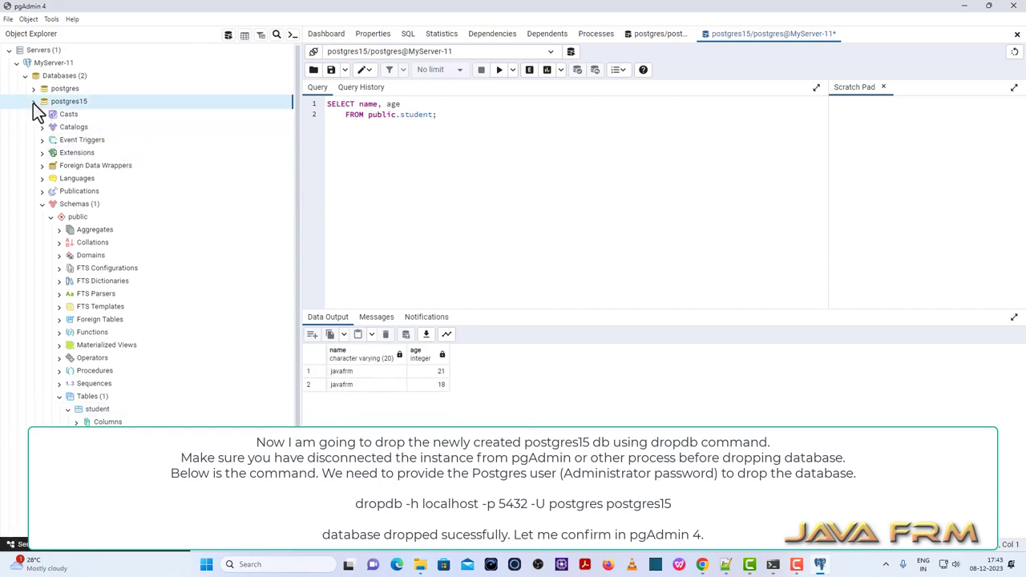
right_click(53, 63)
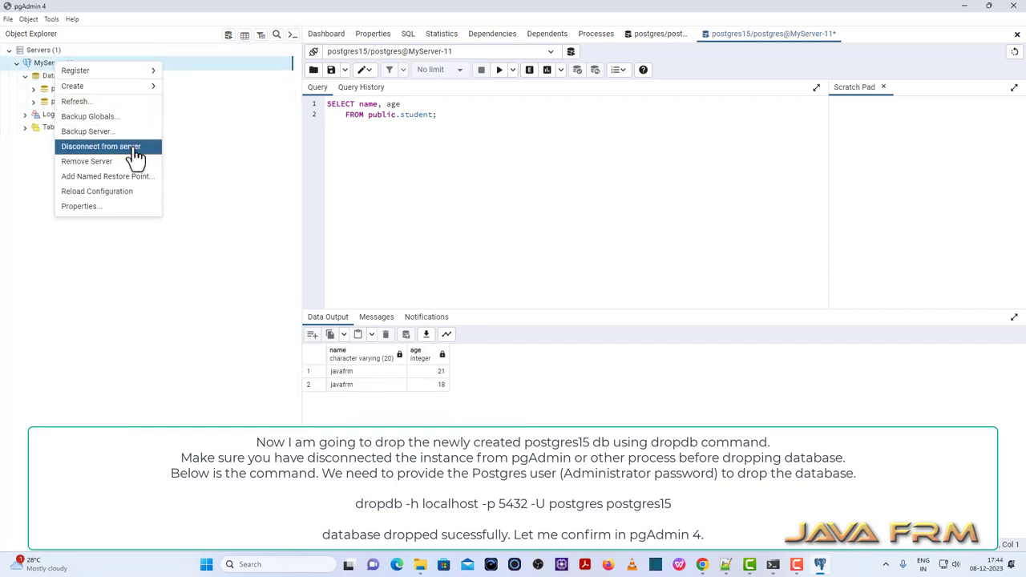
left_click(129, 147)
left_click(654, 147)
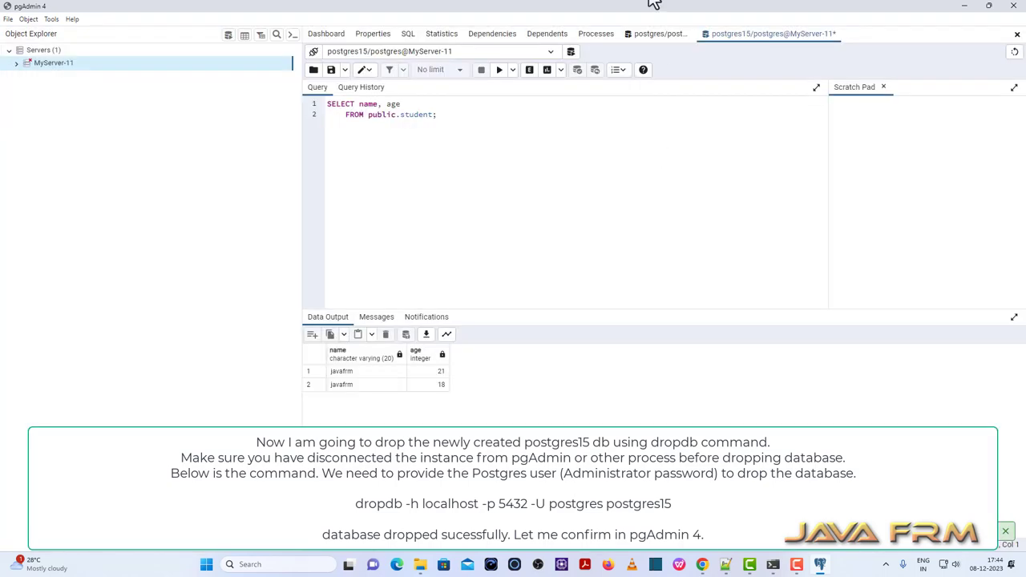
left_click(420, 564)
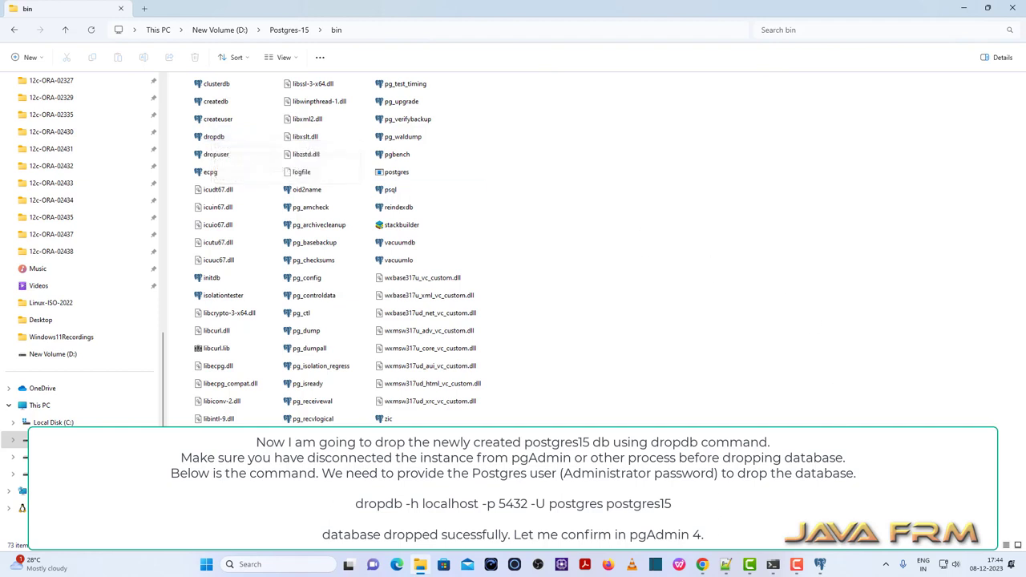
Run 'dropdb -h localhost -p 5432 -U postgres postgres15' in Command Prompt, then return to pgAdmin.
left_click(773, 564)
key("ctrl+v")
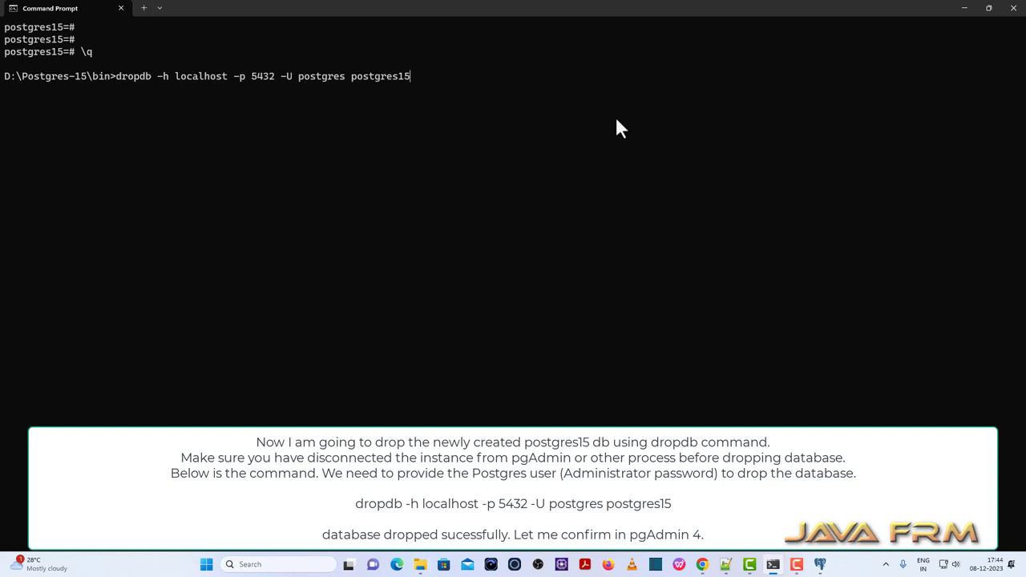
key("Return")
key("Return")
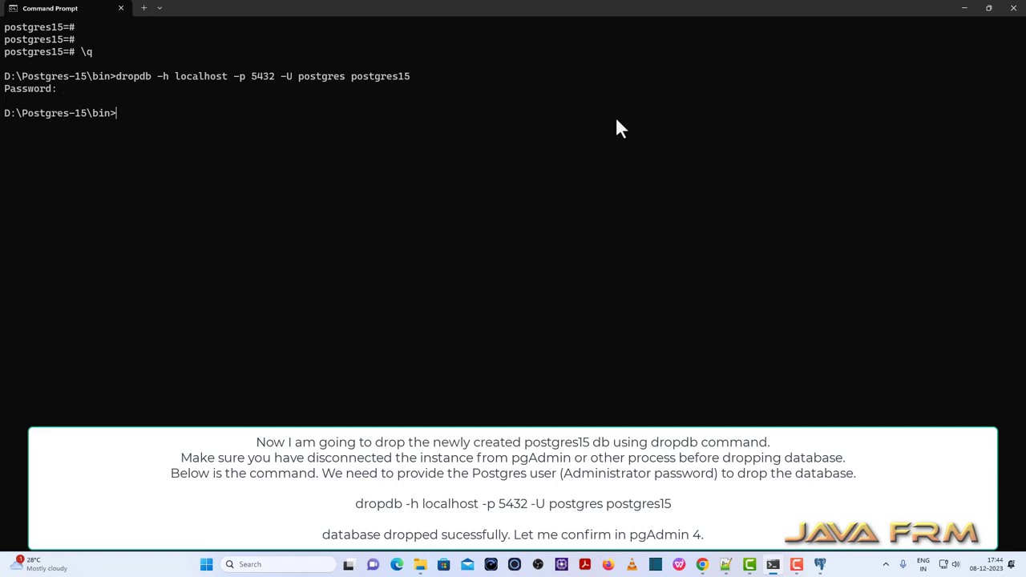
left_click(819, 564)
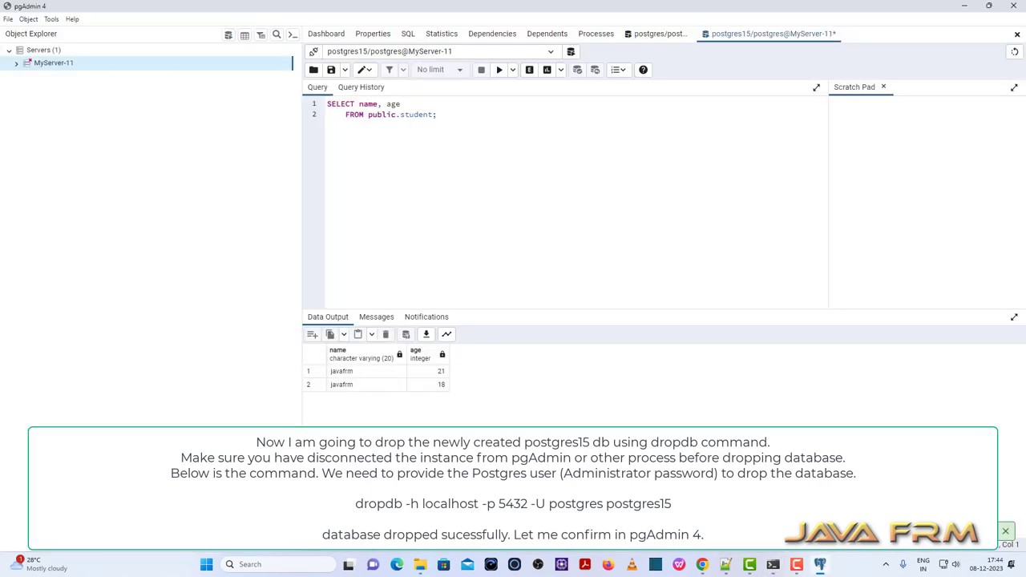
Reconnect MyServer-11 by entering the postgres user's password in the Connect to Server dialog.
left_click(60, 67)
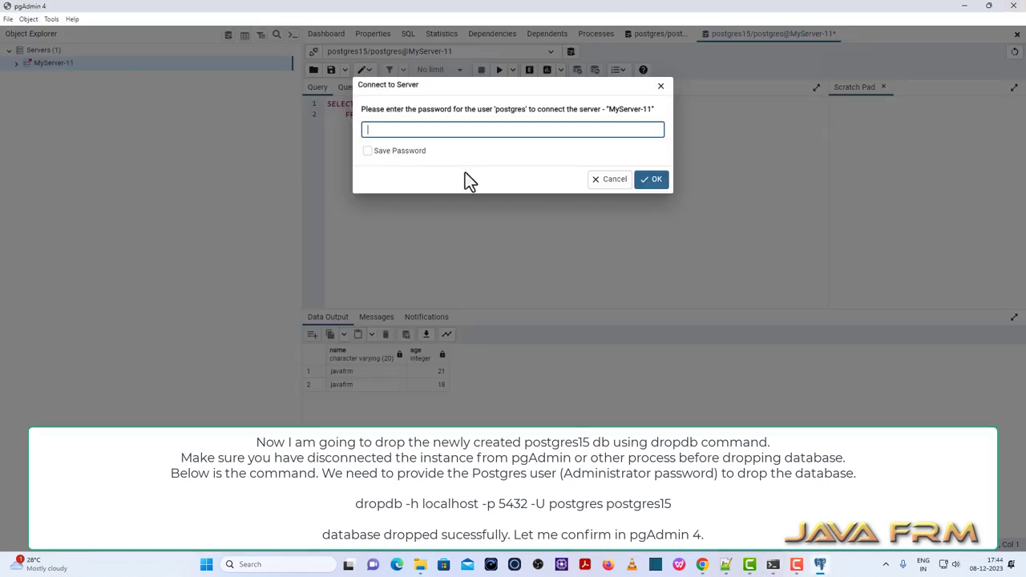
type("postgres")
key("BackSpace")
key("BackSpace")
key("BackSpace")
key("BackSpace")
key("BackSpace")
key("BackSpace")
key("BackSpace")
key("BackSpace")
type("postgres")
key("Return")
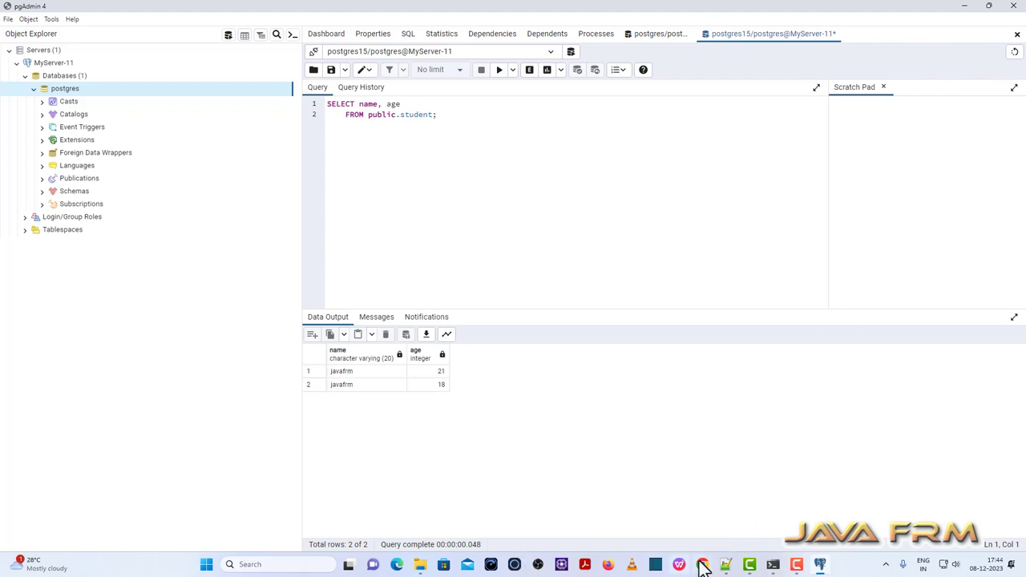
Select the createuser command on line 13 of the notes, then minimise Notepad++ and return to Command Prompt.
left_click(725, 567)
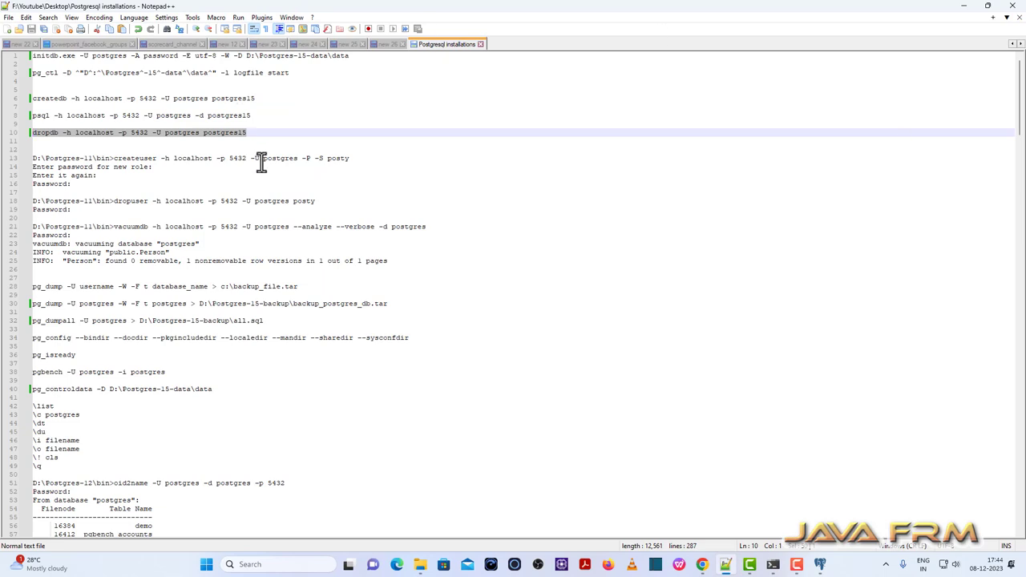
left_click_drag(352, 158, 113, 159)
key("ctrl+c")
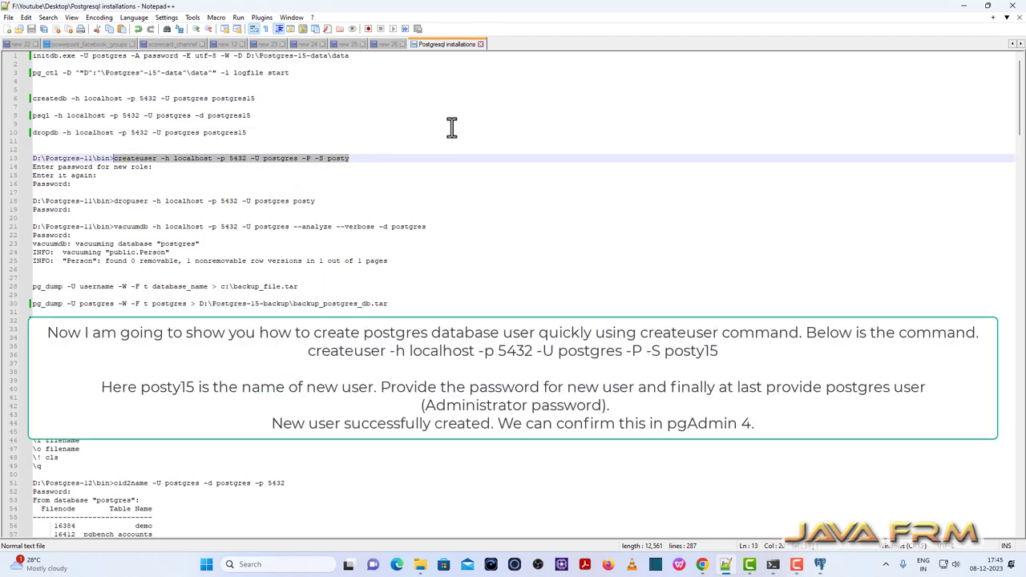
left_click(964, 5)
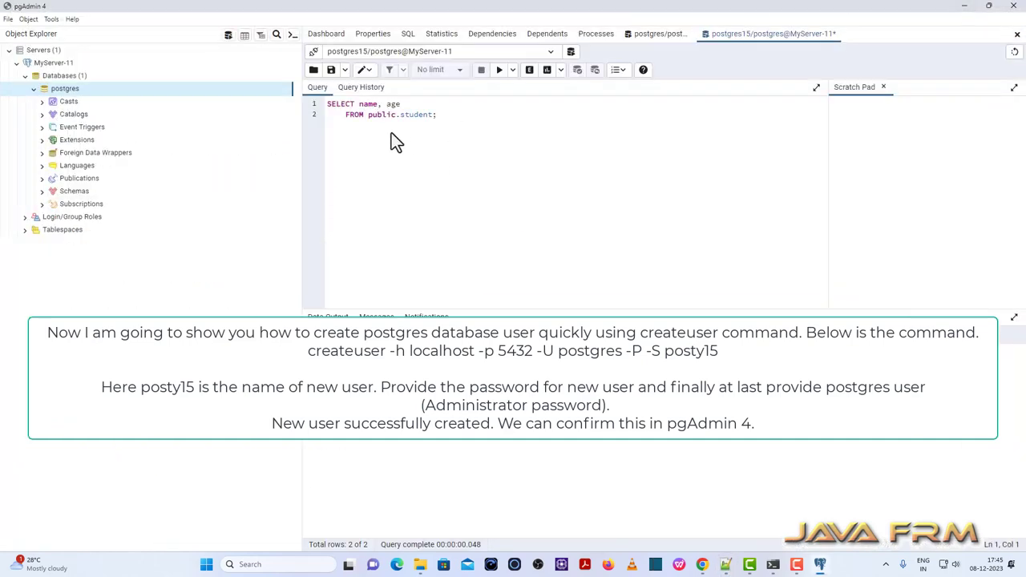
left_click(419, 564)
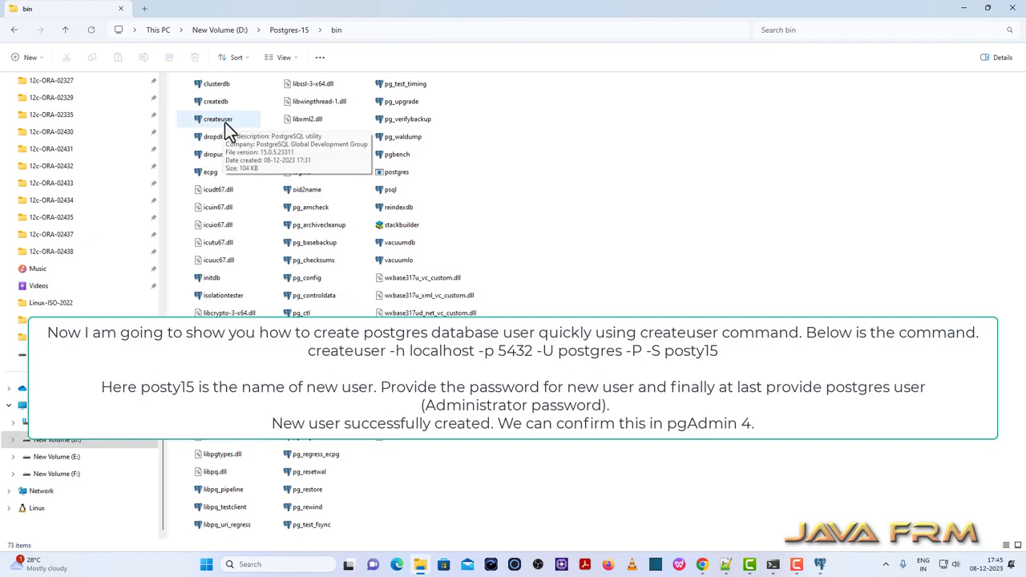
left_click(773, 564)
Create superuser posty15 on localhost port 5432, entering the new role's password and the postgres password.
key("ctrl+v")
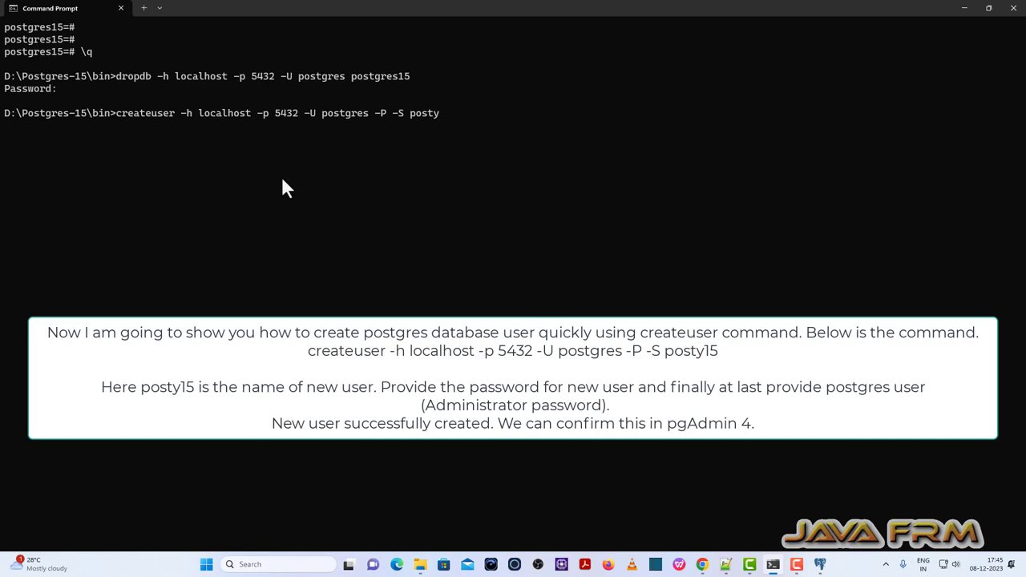
type("15")
key("Return")
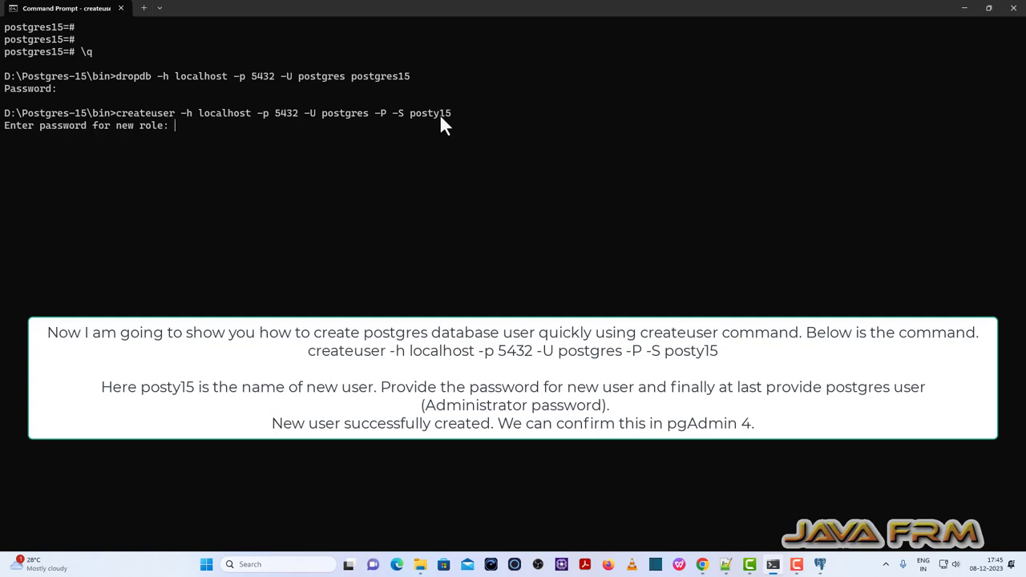
key("Return")
key("Return")
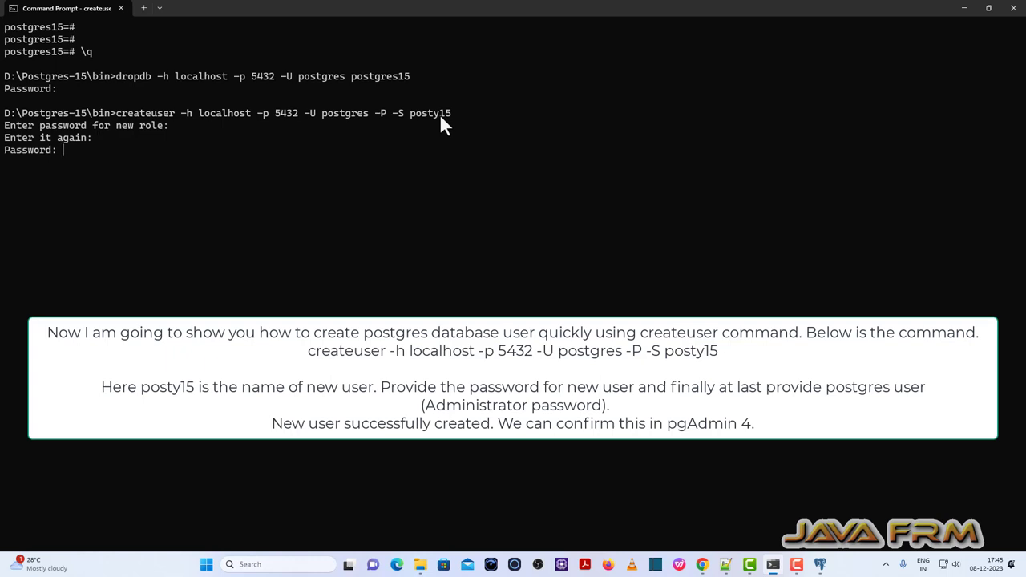
key("Return")
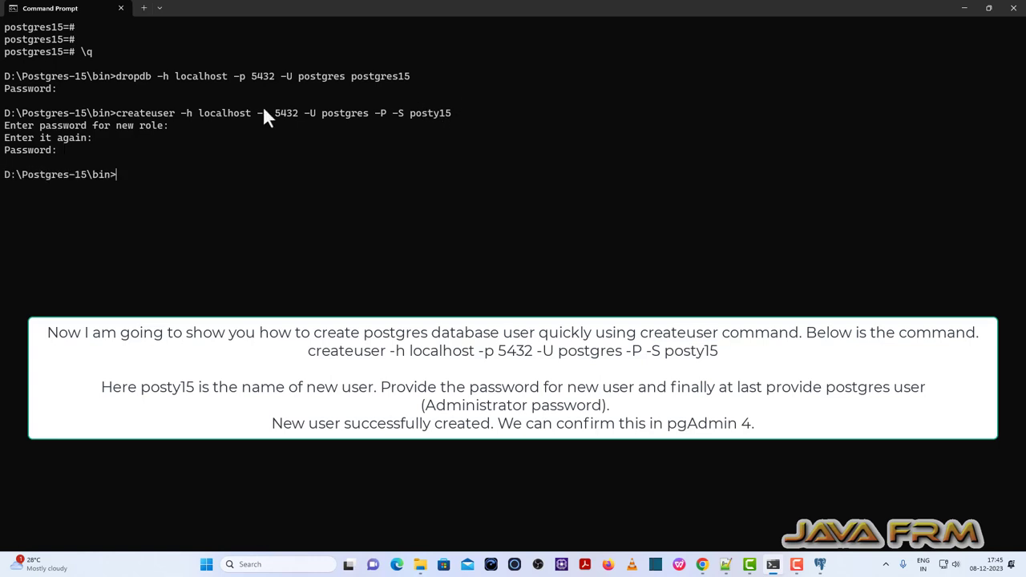
left_click(819, 564)
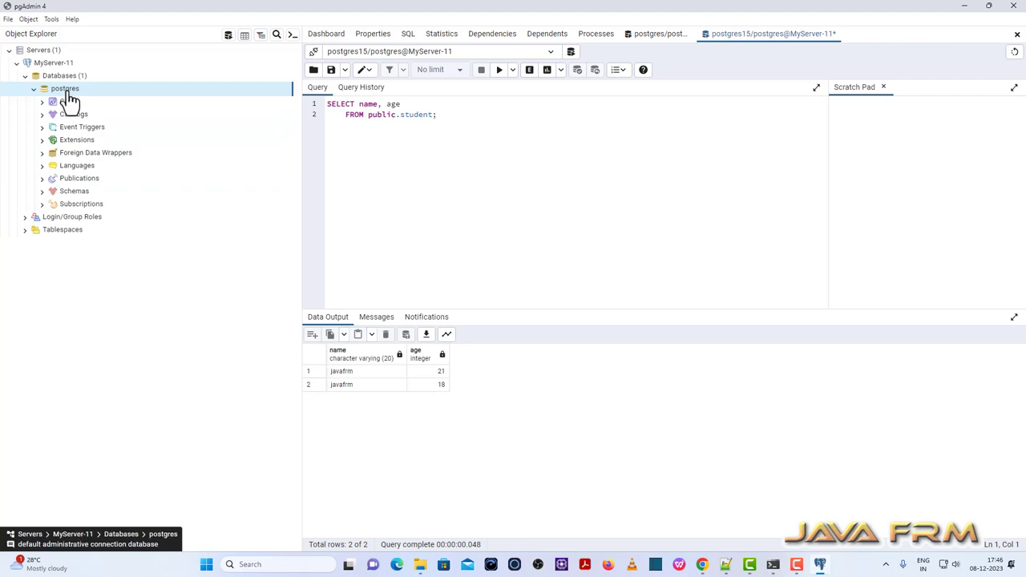
Refresh and expand Login/Group Roles under MyServer-11 to confirm posty15 appears among 14 roles.
right_click(70, 219)
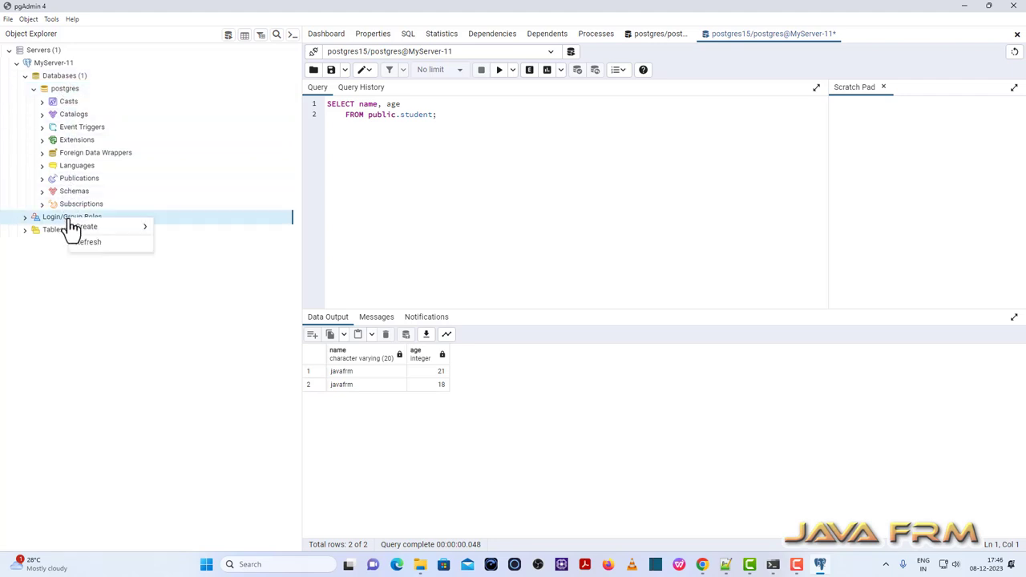
left_click(86, 242)
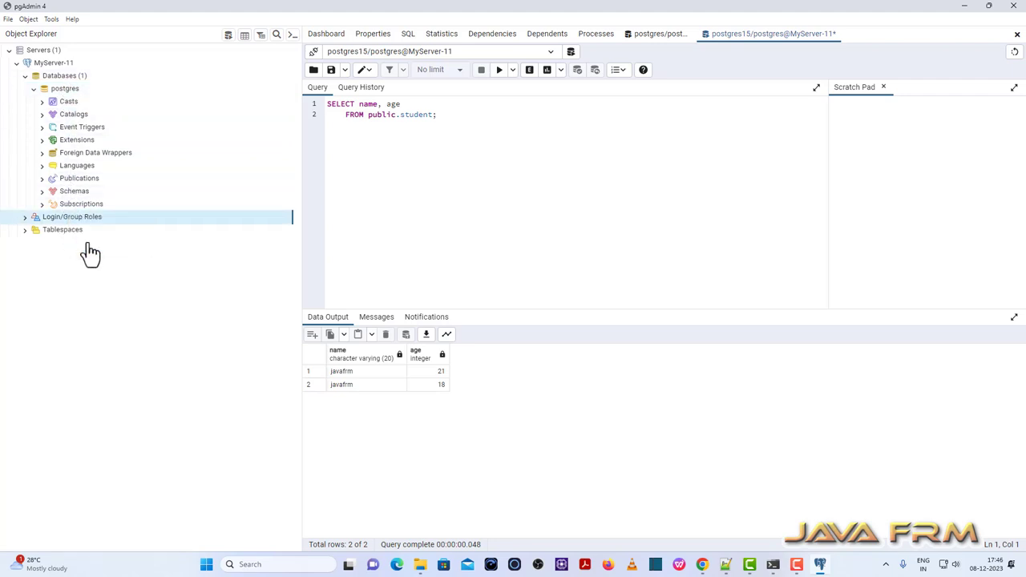
left_click(24, 217)
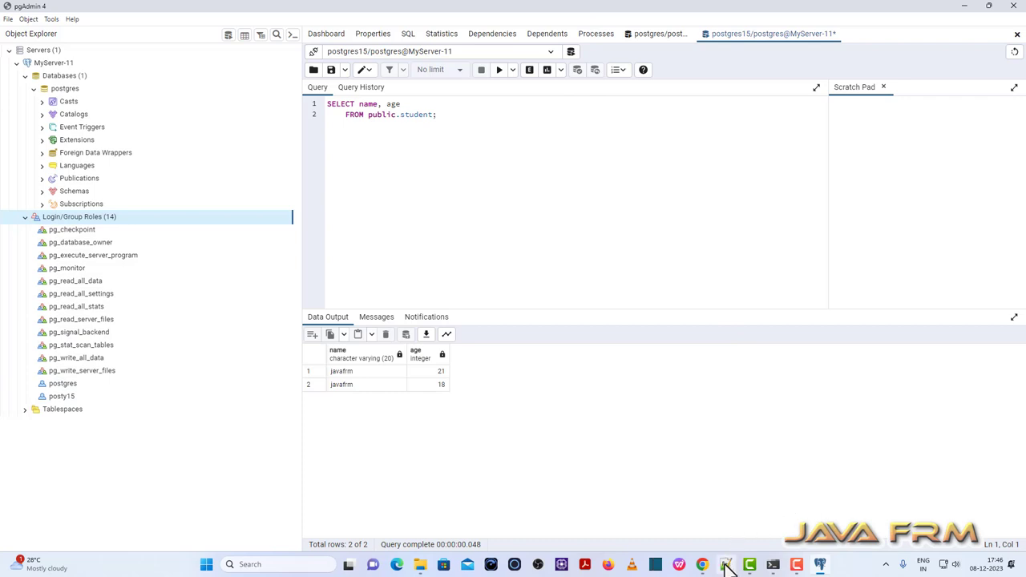
mouse_move(725, 567)
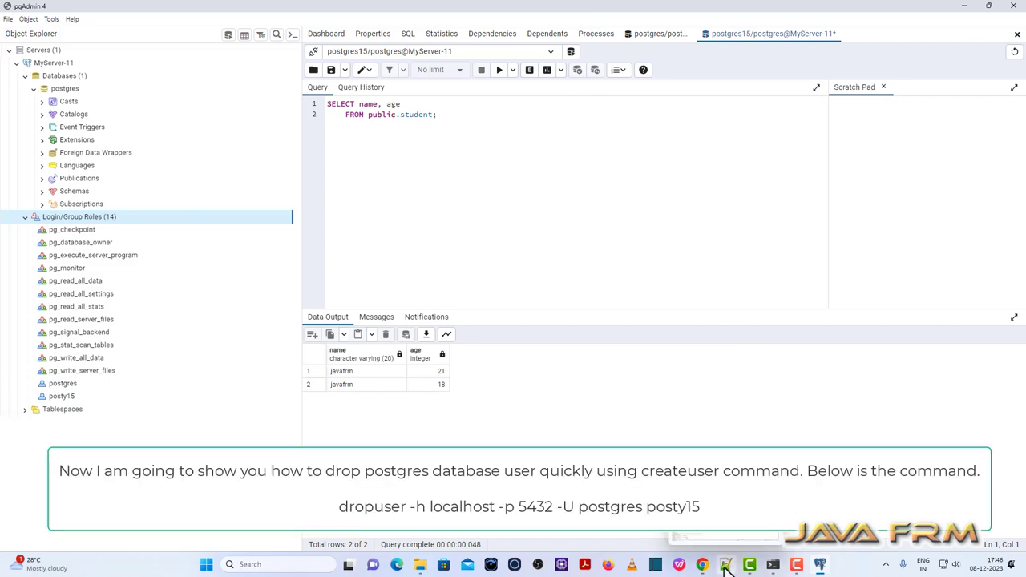
Select the dropuser command on line 18 of the notes and return to Command Prompt.
left_click(725, 566)
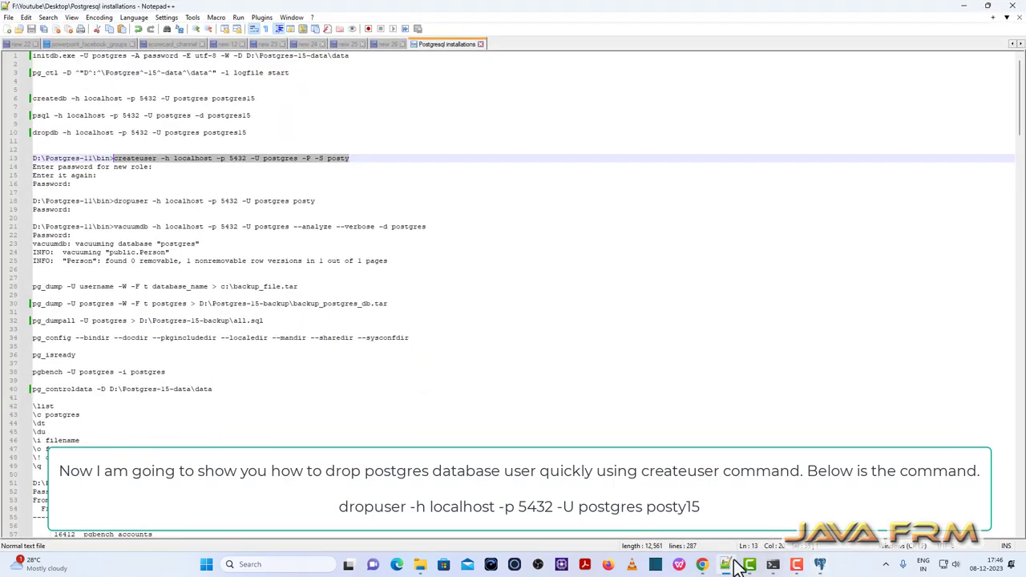
left_click_drag(113, 201, 396, 193)
key("ctrl+c")
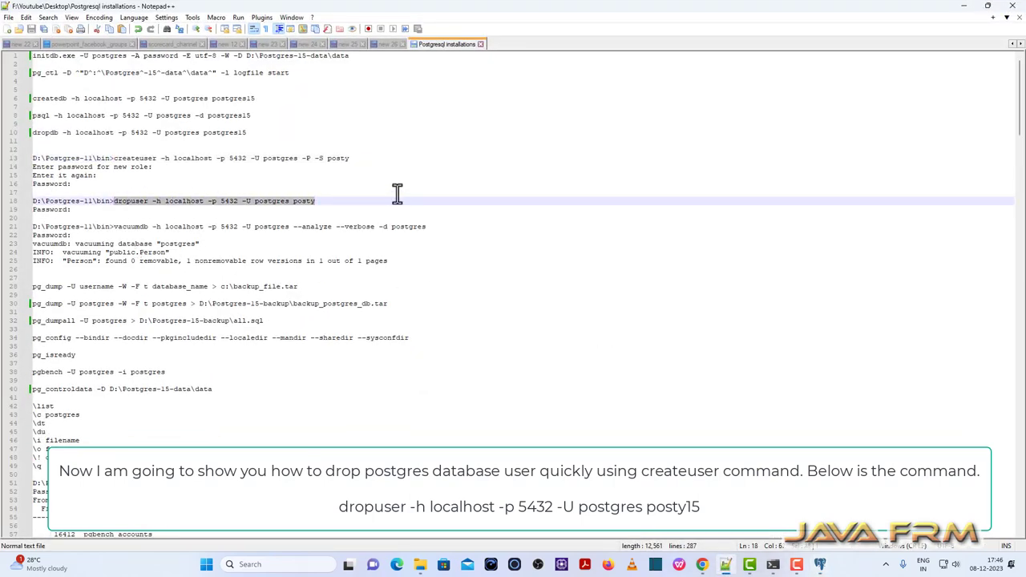
left_click(419, 565)
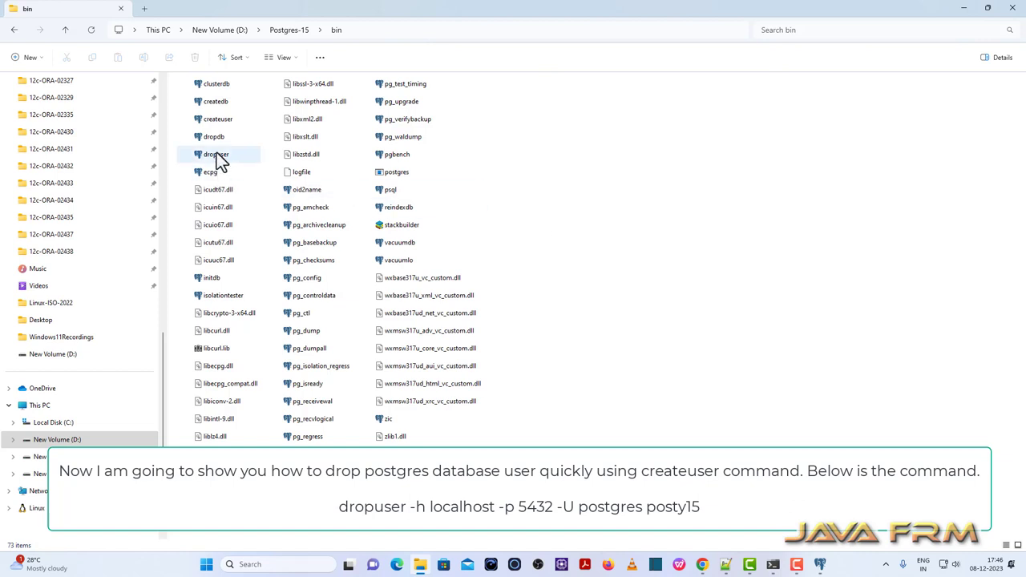
mouse_move(227, 154)
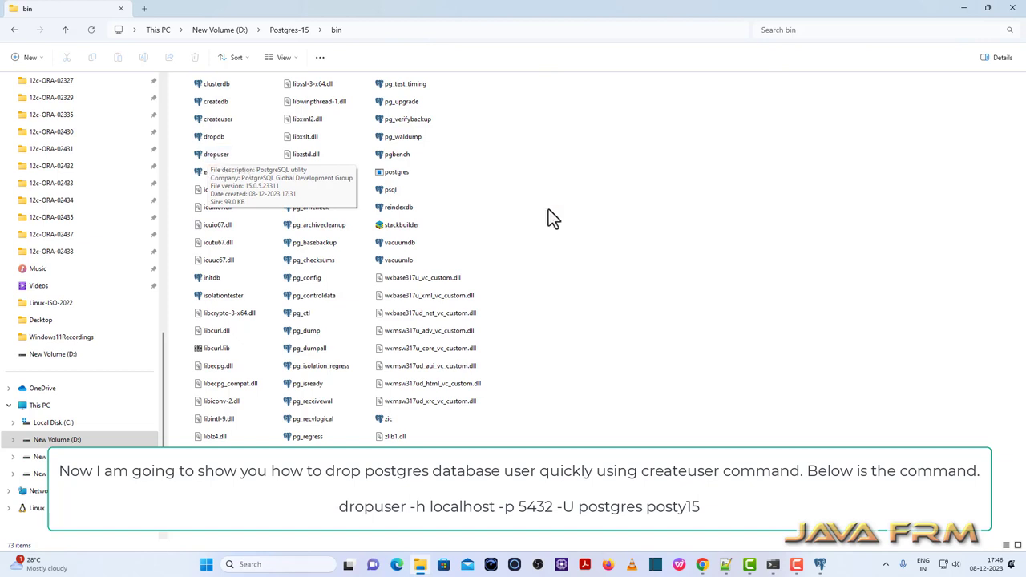
left_click(774, 565)
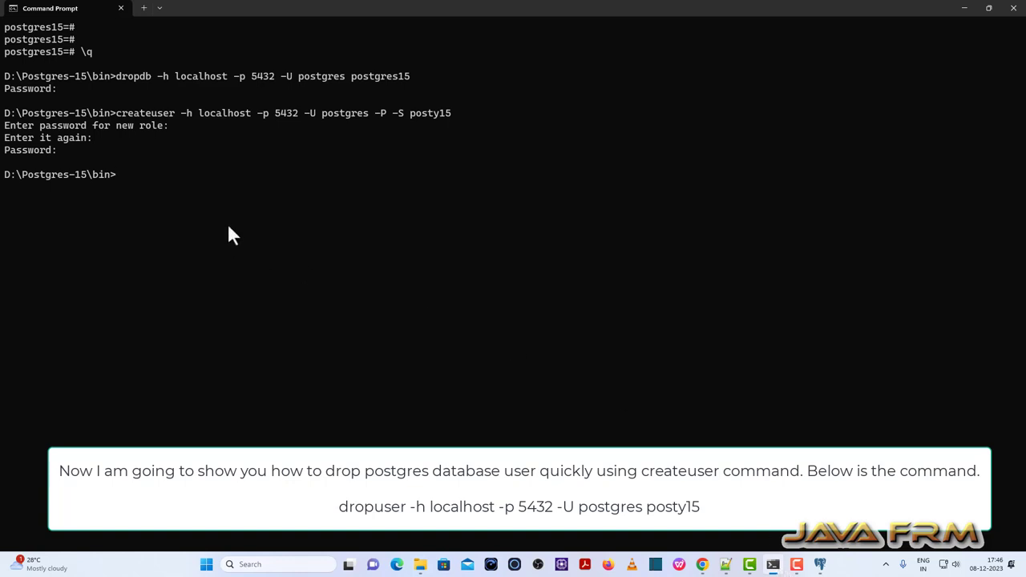
Run dropuser for posty15 on localhost port 5432 as postgres.
key("ctrl+v")
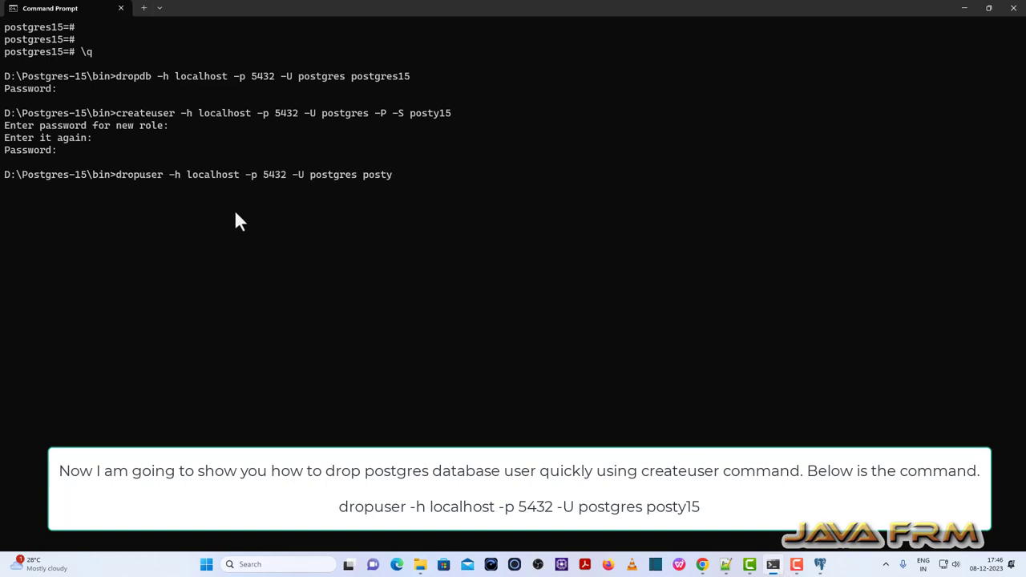
type("15")
key("Return")
key("Return")
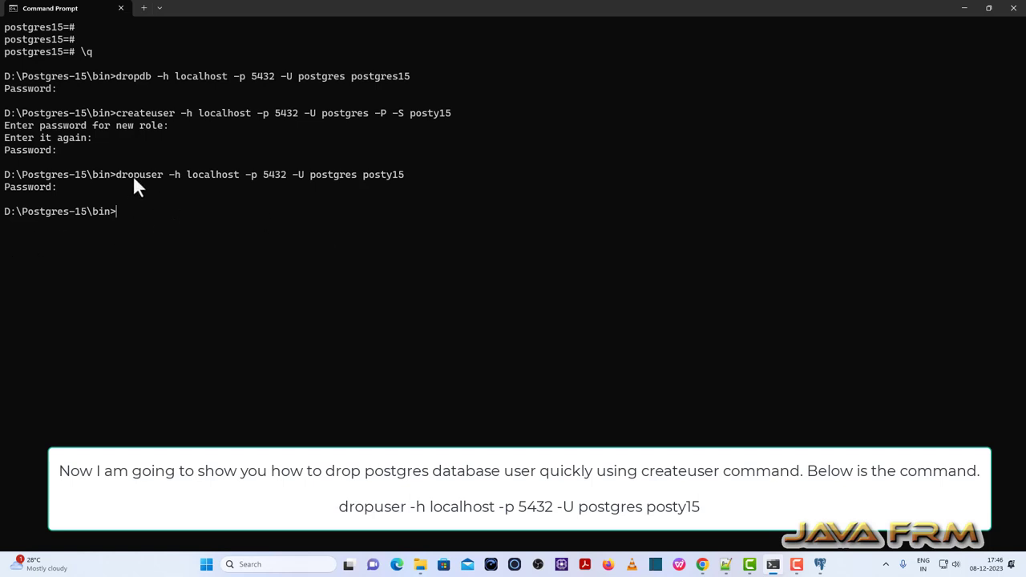
Refresh Login/Group Roles in pgAdmin to confirm posty15 is gone, leaving 13 roles.
left_click(818, 564)
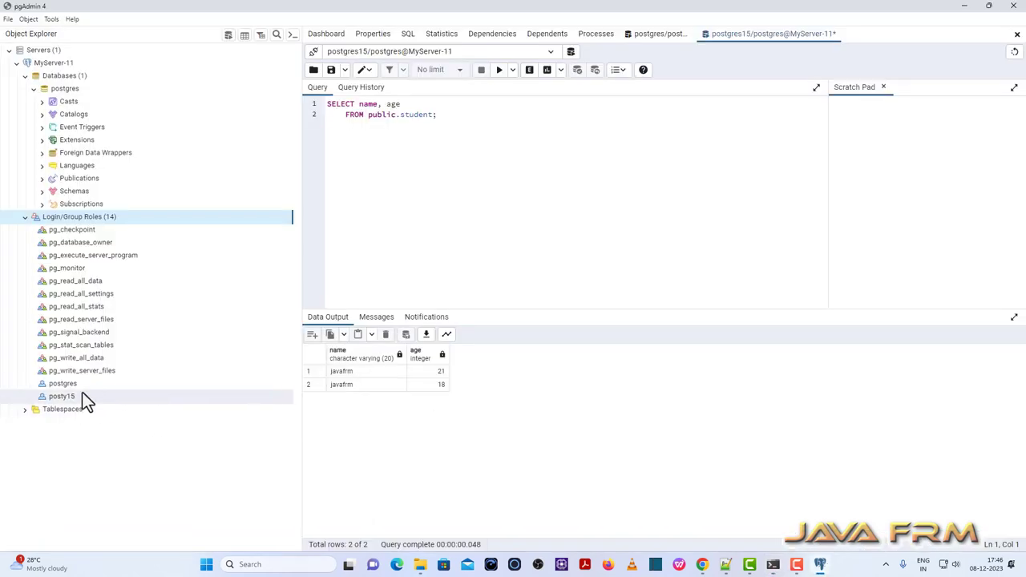
right_click(79, 218)
left_click(96, 244)
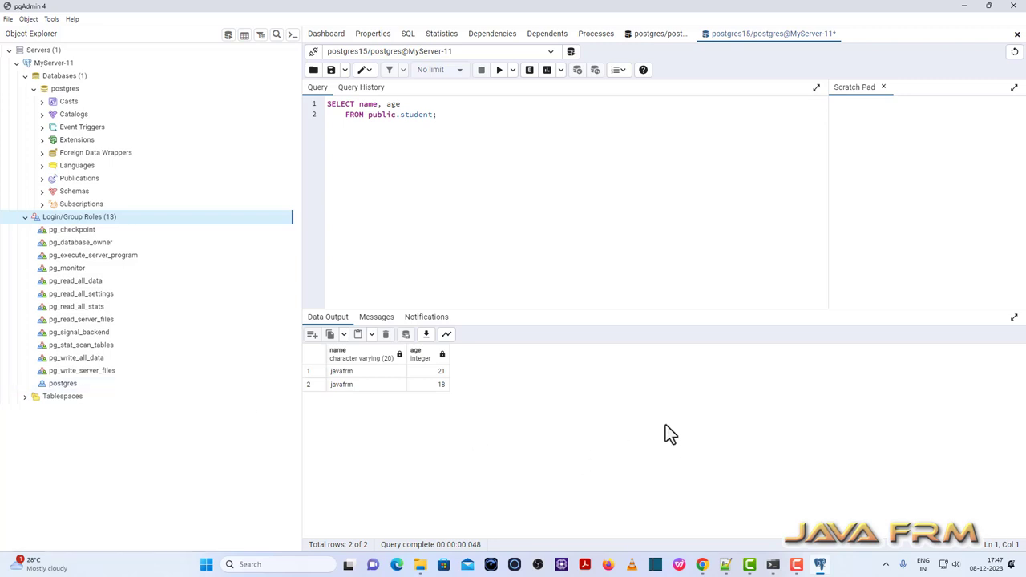
left_click(724, 564)
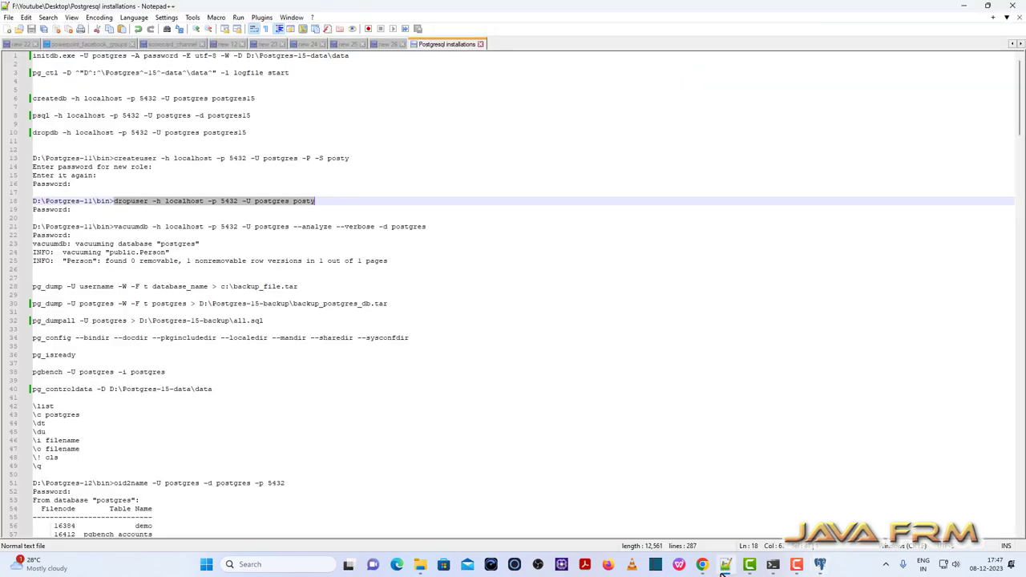
Copy line 21's verbose vacuumdb analyze command for the postgres database, then return to Command Prompt.
scroll(328, 248, "down", 1)
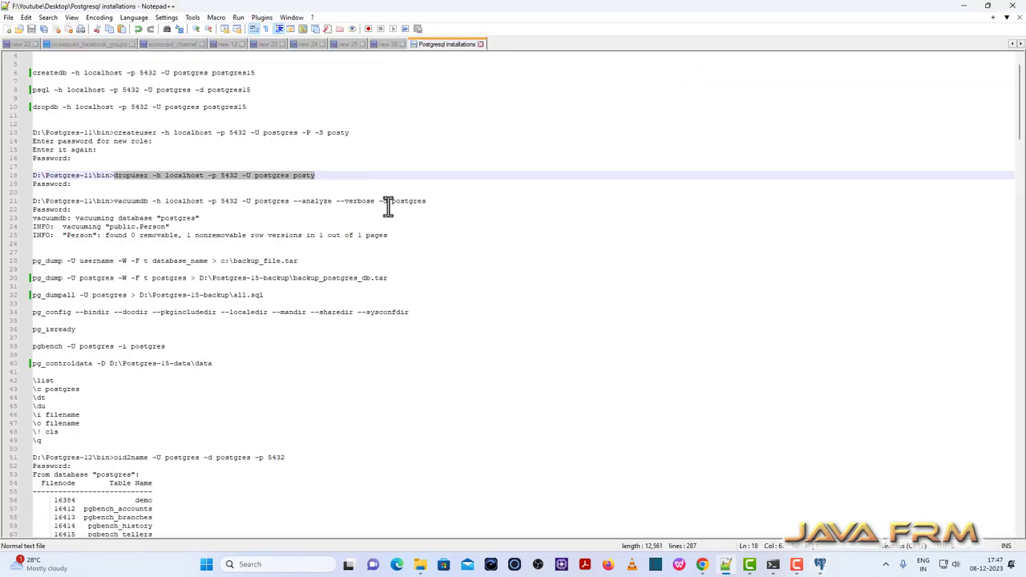
left_click_drag(429, 200, 112, 201)
right_click(133, 199)
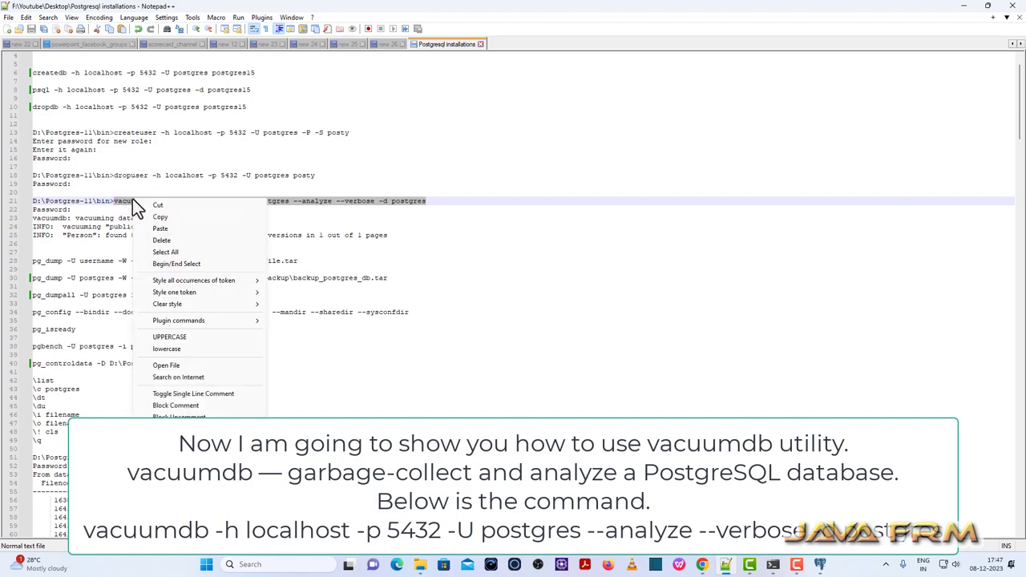
left_click(174, 215)
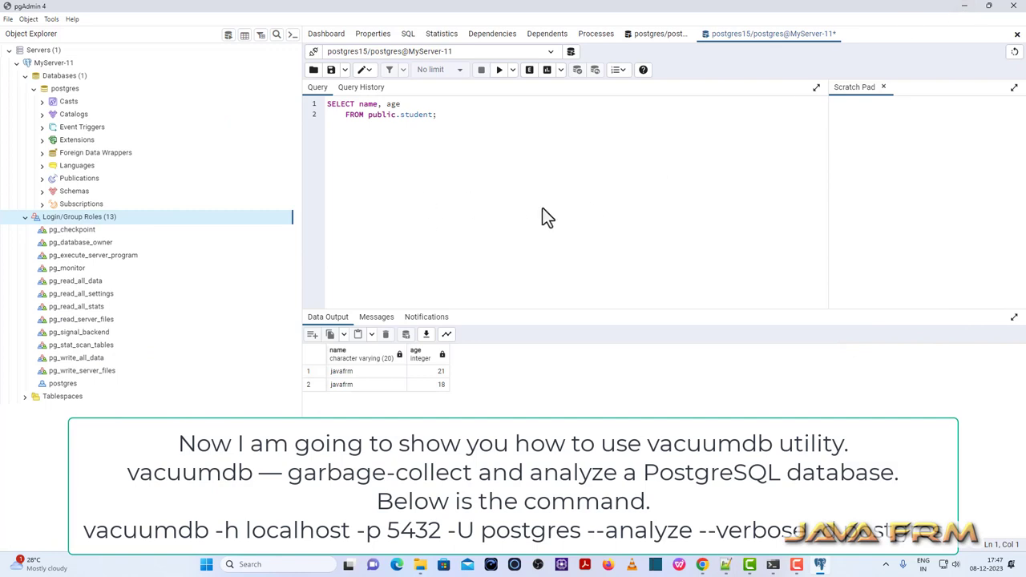
left_click(419, 564)
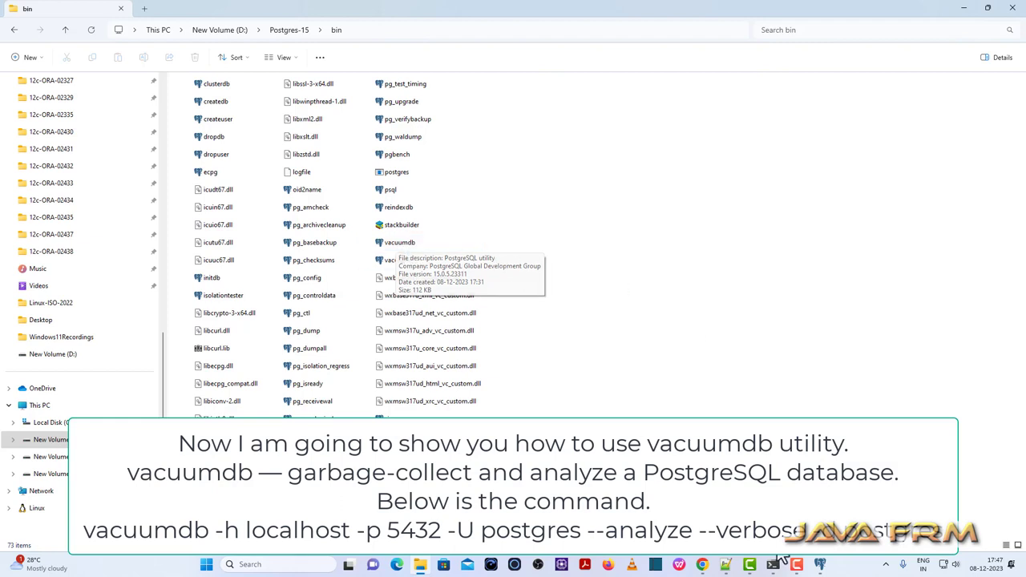
left_click(773, 564)
Run the verbose vacuumdb analyze on the postgres database and scroll back through its output.
key("ctrl+v")
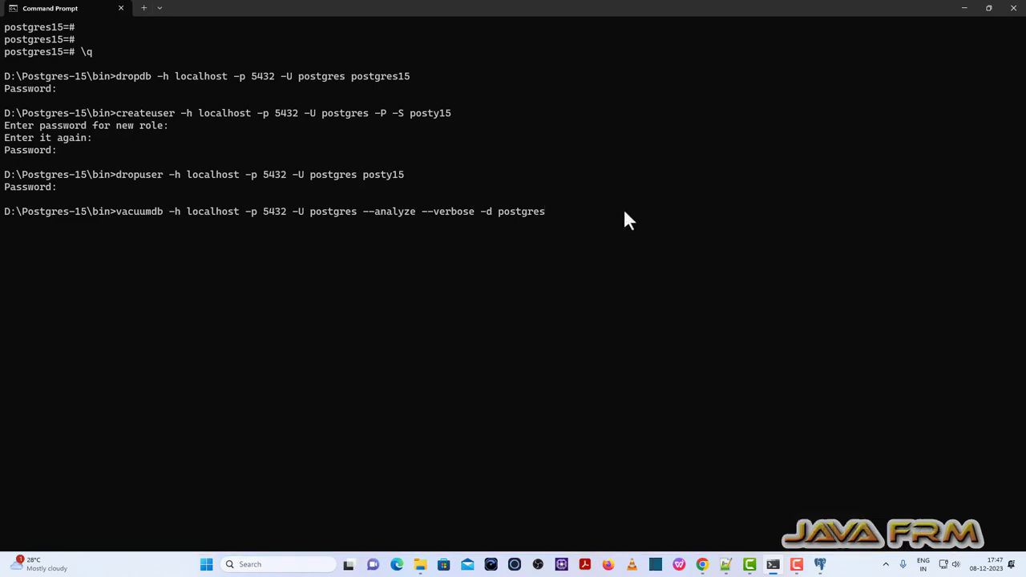
key("Return")
key("Return")
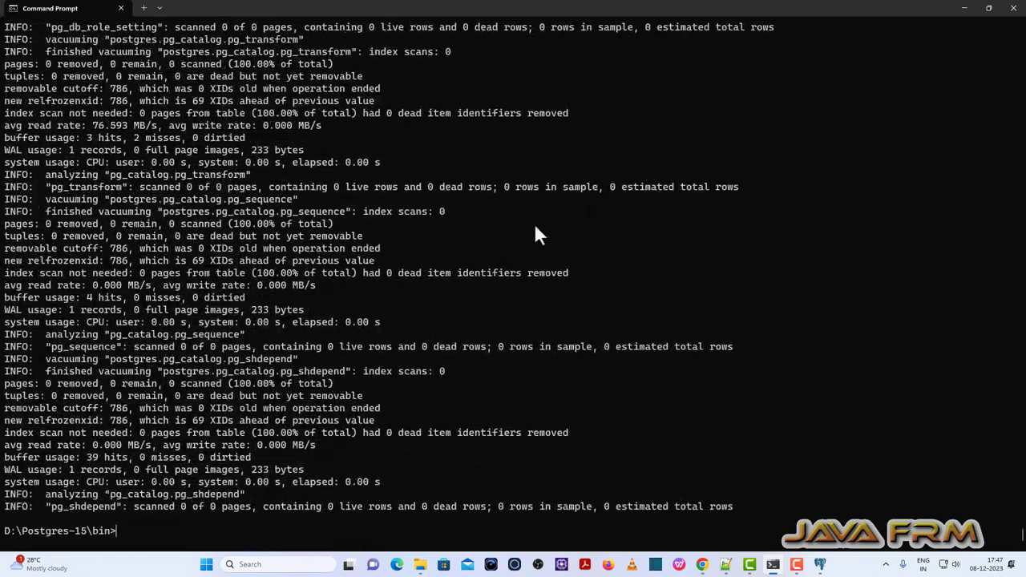
scroll(492, 321, "up", 9)
left_click_drag(1018, 543, 970, 187)
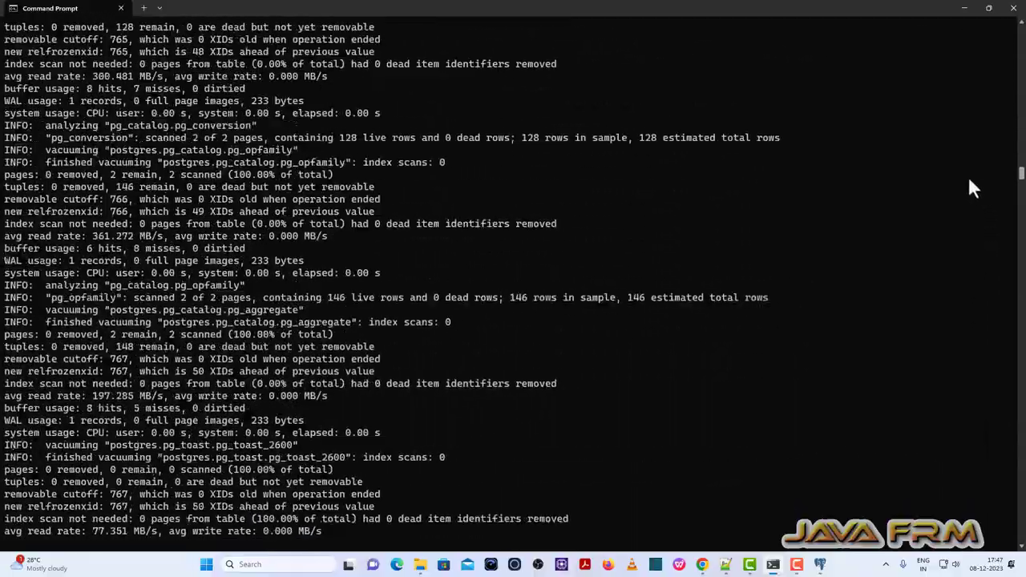
scroll(522, 378, "up", 15)
scroll(518, 383, "up", 20)
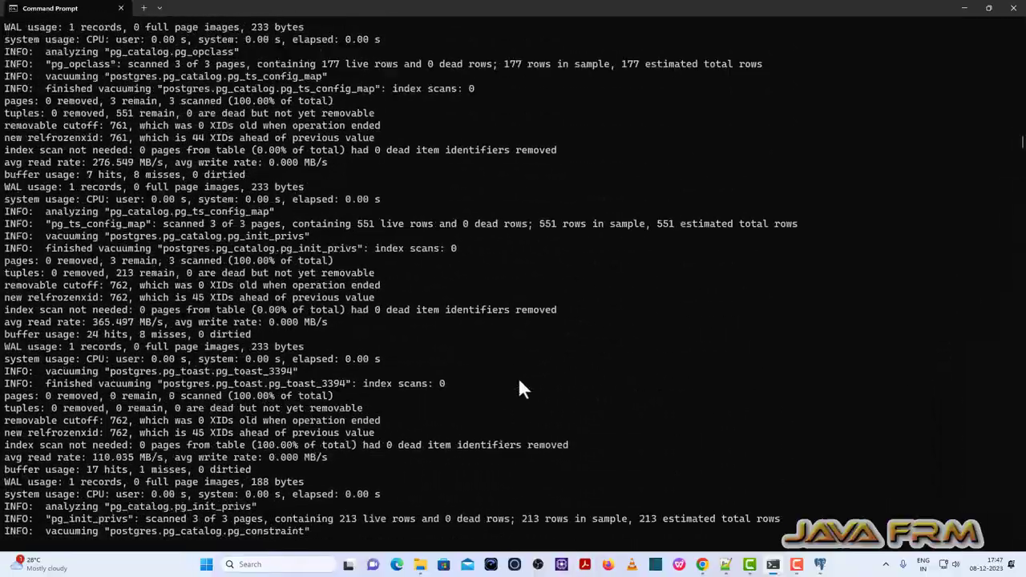
scroll(519, 382, "up", 20)
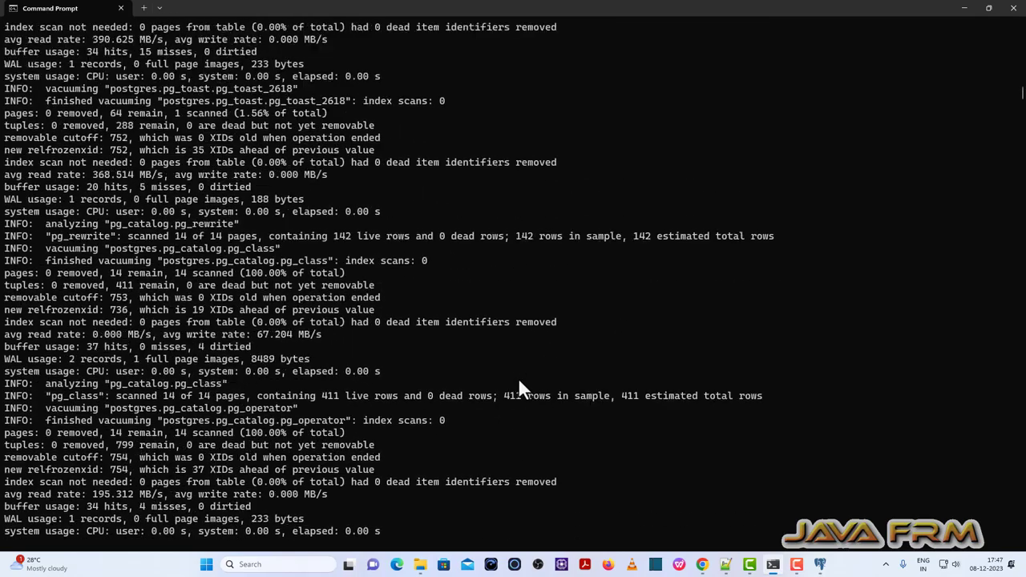
scroll(518, 382, "up", 15)
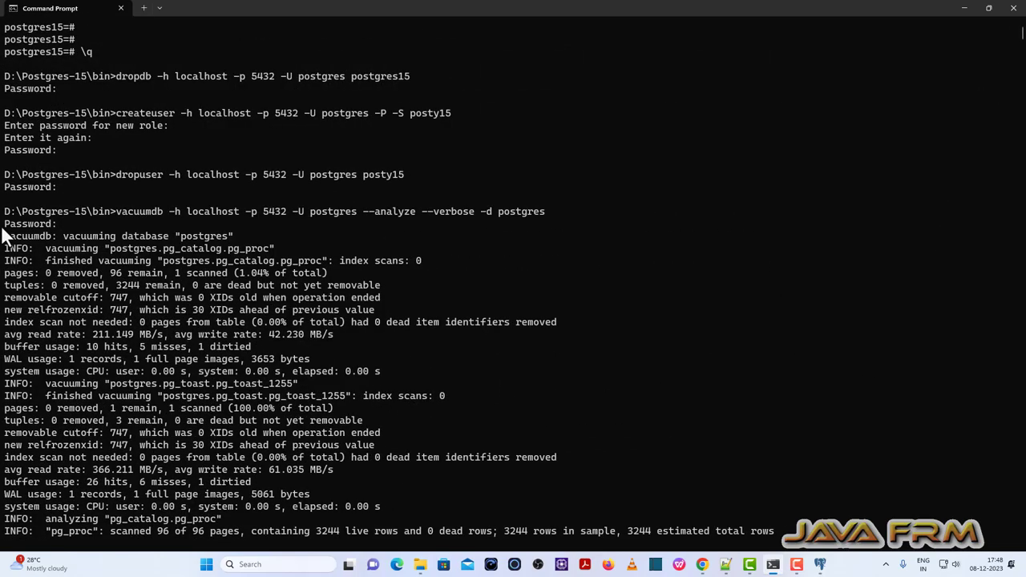
Copy the first lines of the vacuum output and bring up a fresh prompt.
left_click_drag(4, 225, 362, 334)
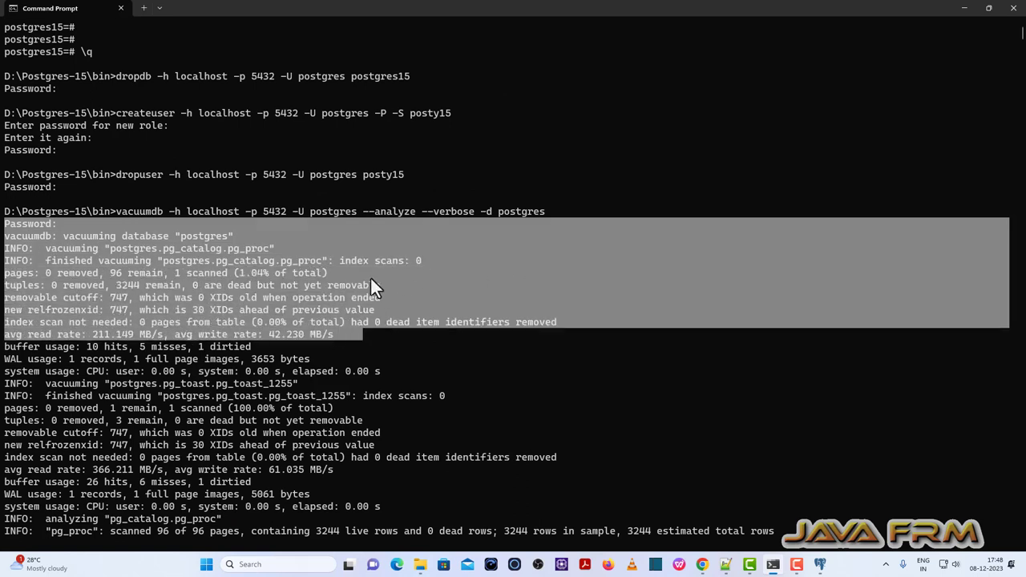
right_click(325, 315)
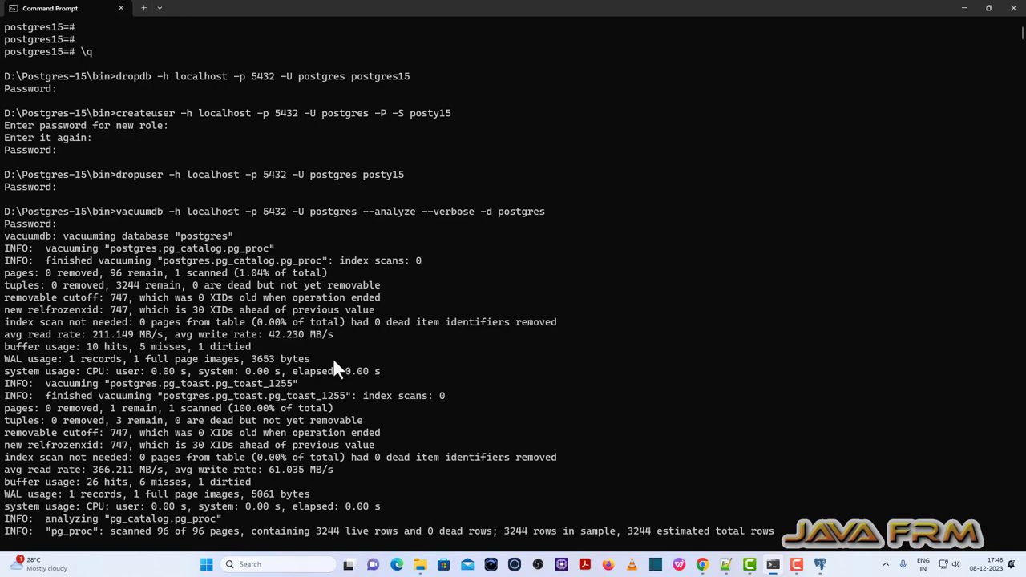
scroll(334, 362, "down", 2)
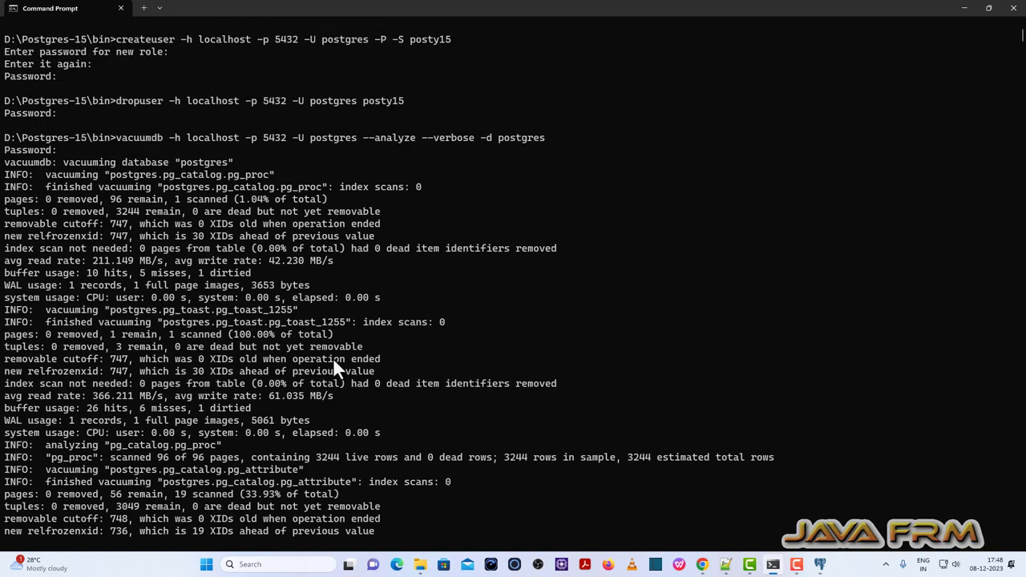
key("Return")
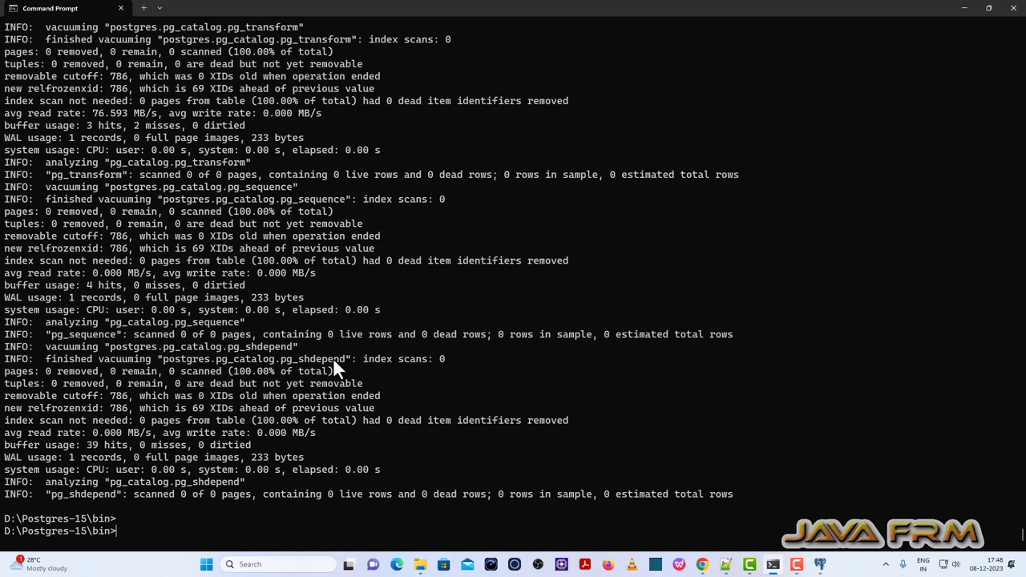
left_click(726, 565)
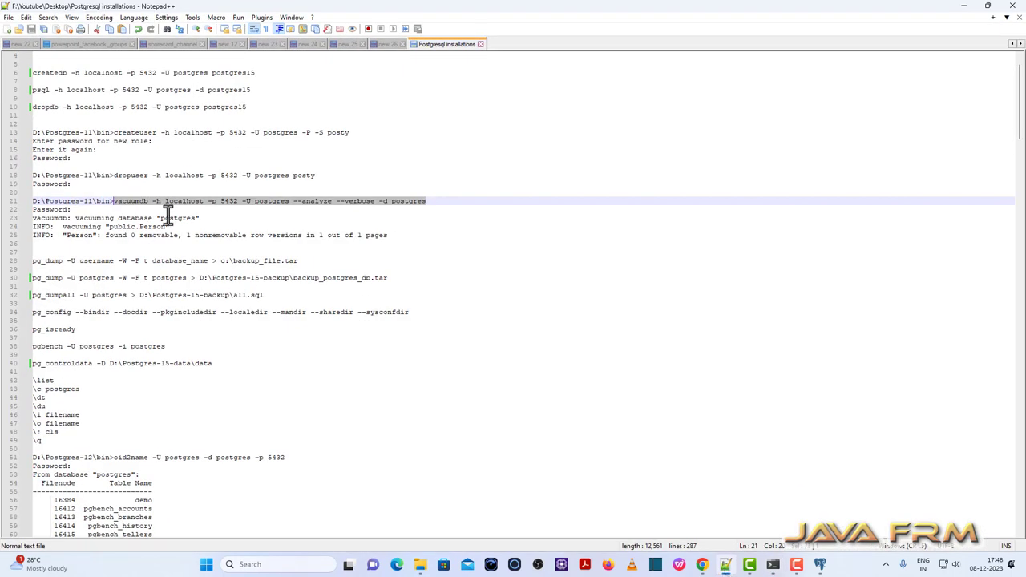
Select line 30's pg_dump command backing up postgres to backup_postgres_db.tar, then reopen the bin folder.
scroll(165, 253, "down", 2)
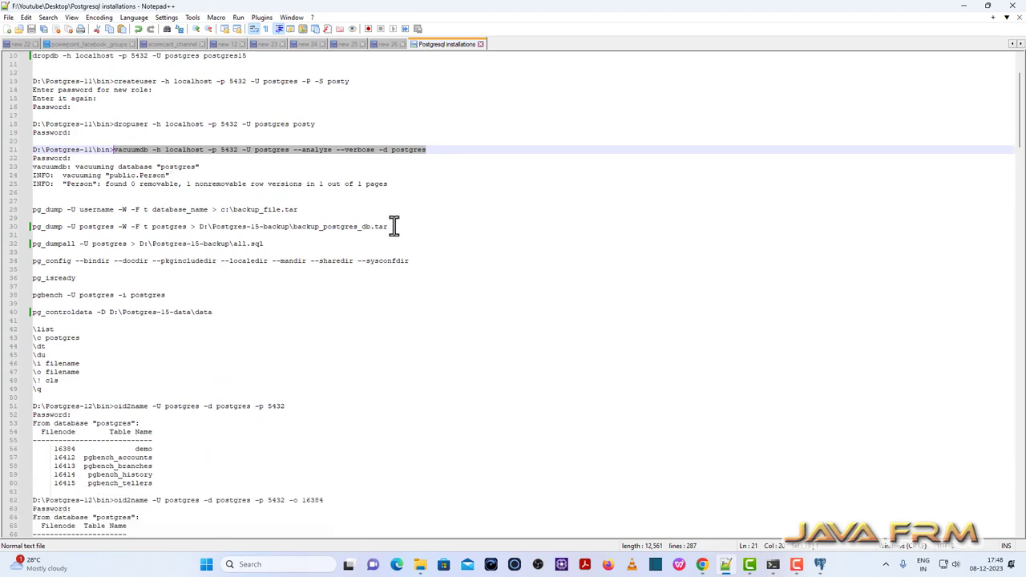
left_click_drag(397, 227, 3, 228)
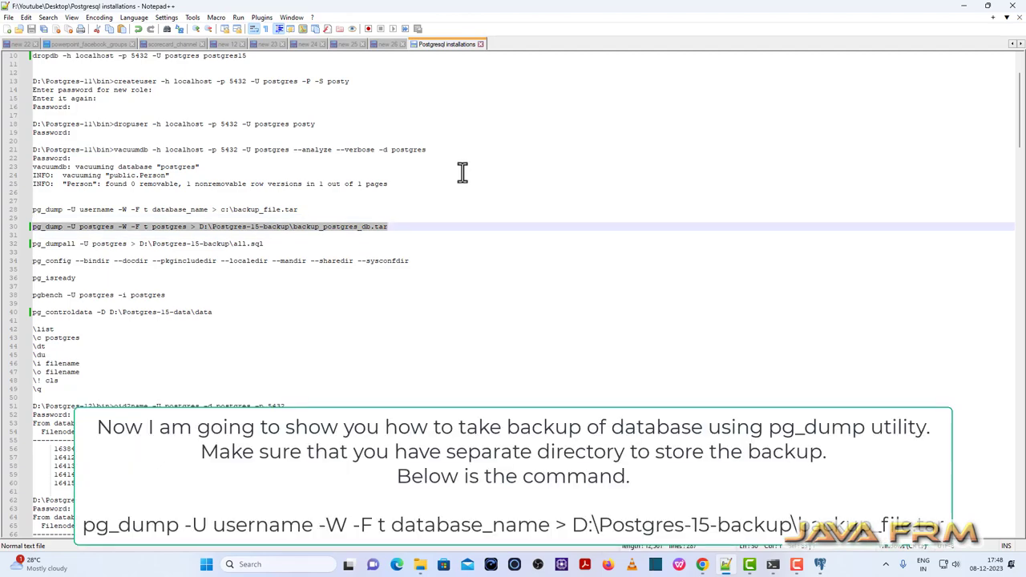
left_click(963, 5)
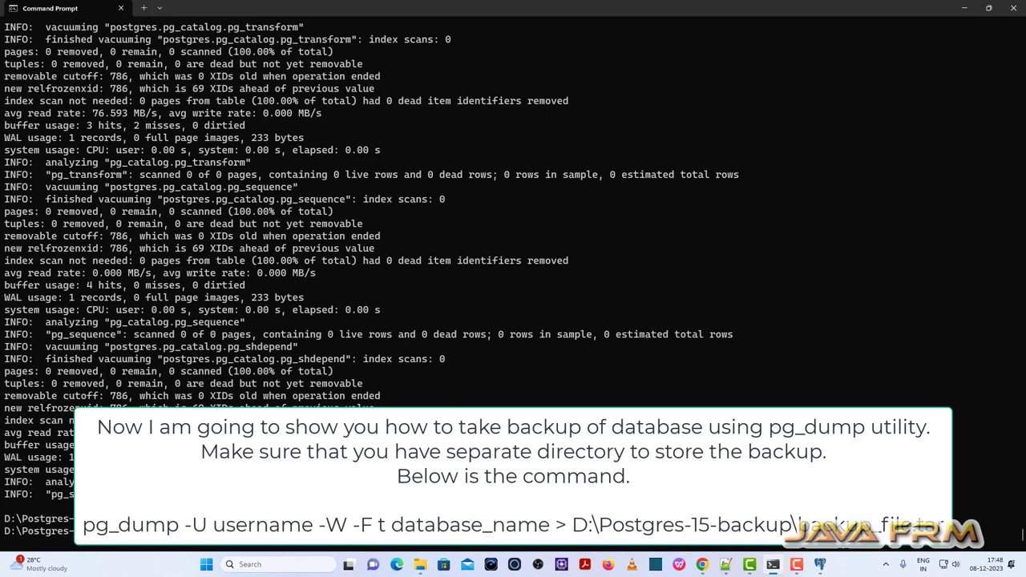
left_click(420, 565)
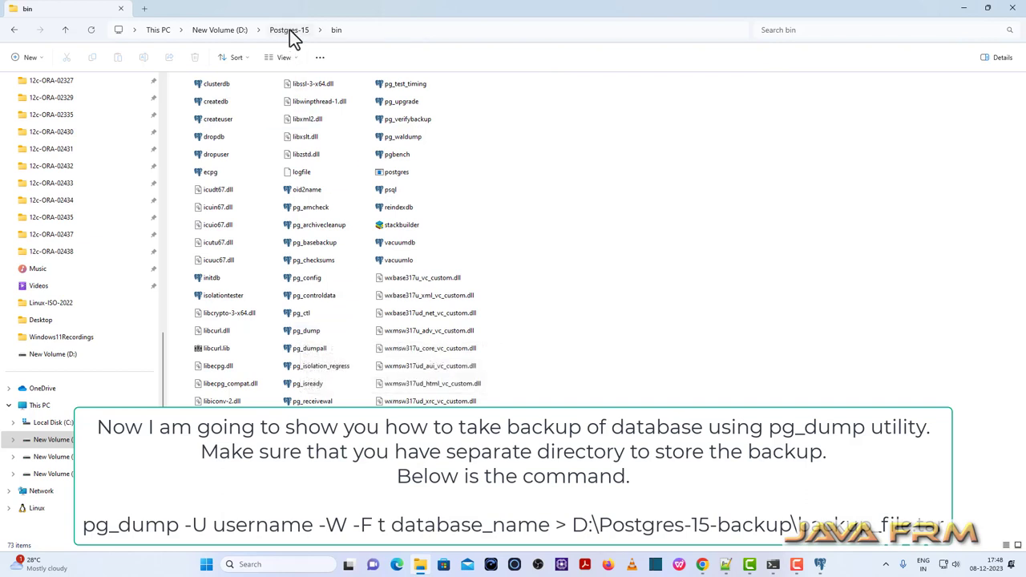
Create a new folder named 'Postgres-15-backup' at the root of drive D: and open it.
left_click(220, 30)
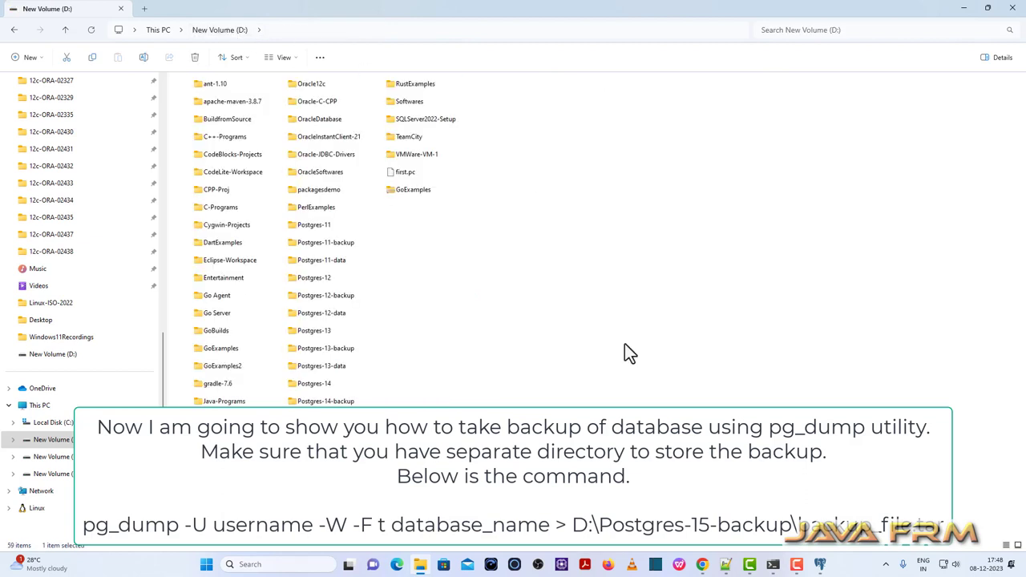
right_click(506, 294)
mouse_move(575, 375)
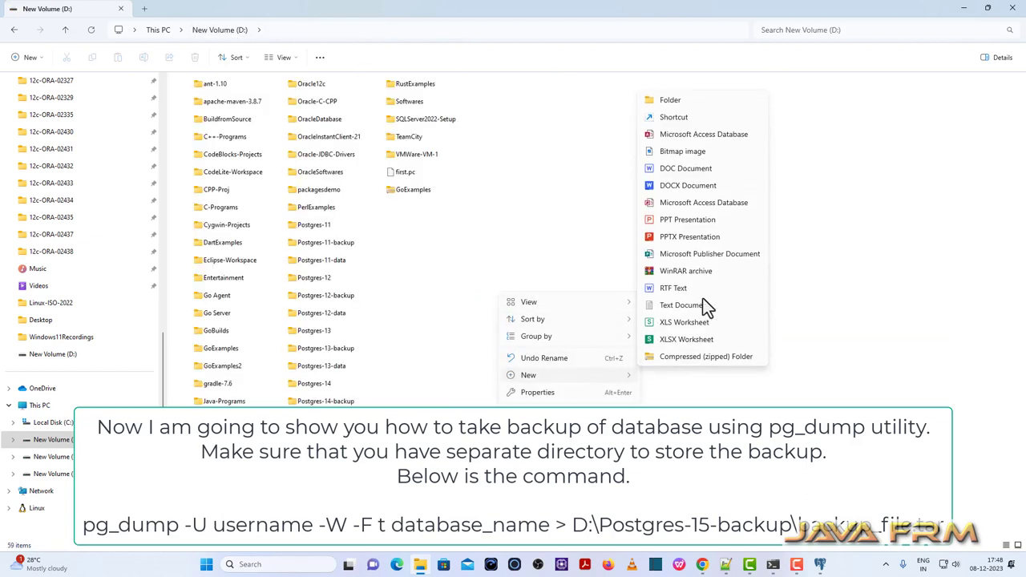
left_click(685, 102)
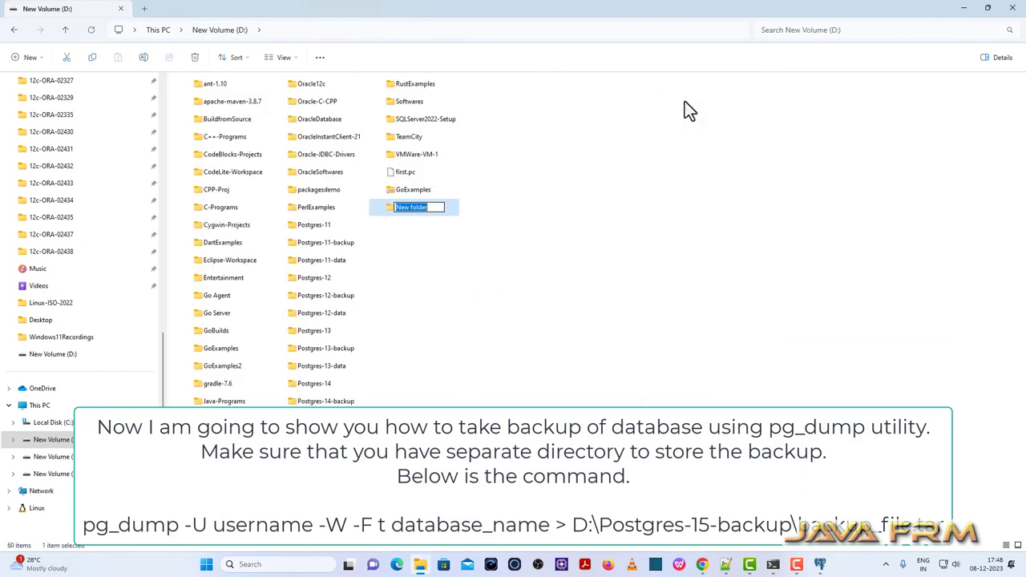
type("Postgres-15-")
key("BackSpace")
key("BackSpace")
key("BackSpace")
key("BackSpace")
type("-15-backup")
key("Return")
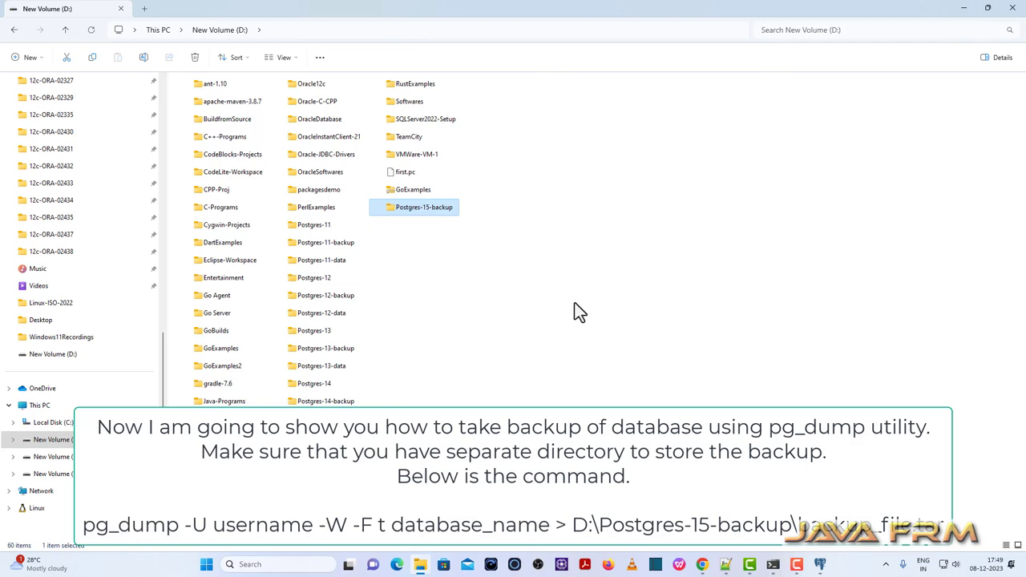
double_click(451, 209)
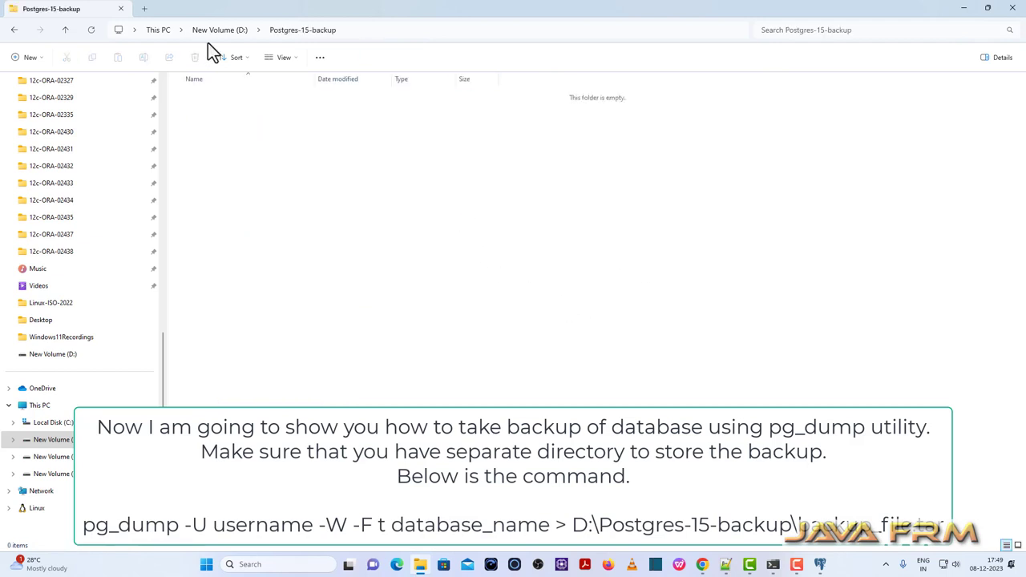
Copy the pg_dump backup command on line 30 of the Notepad++ notes into the clipboard.
left_click(725, 564)
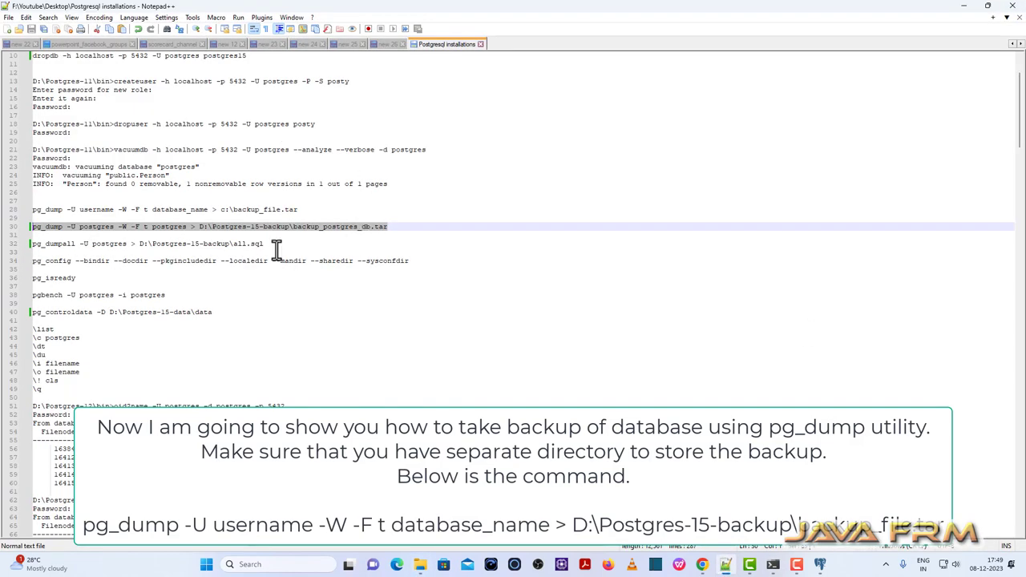
right_click(293, 227)
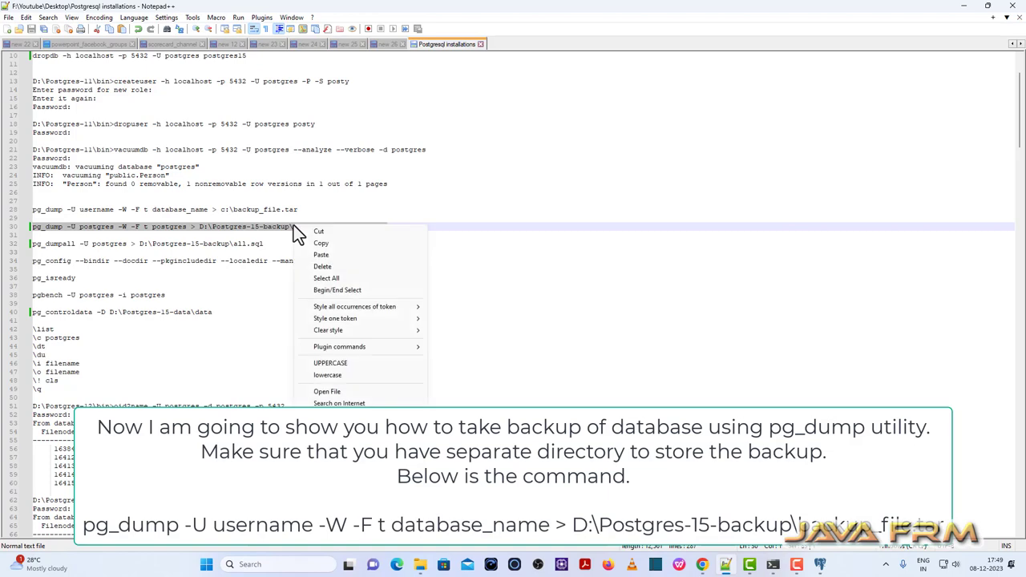
left_click(328, 242)
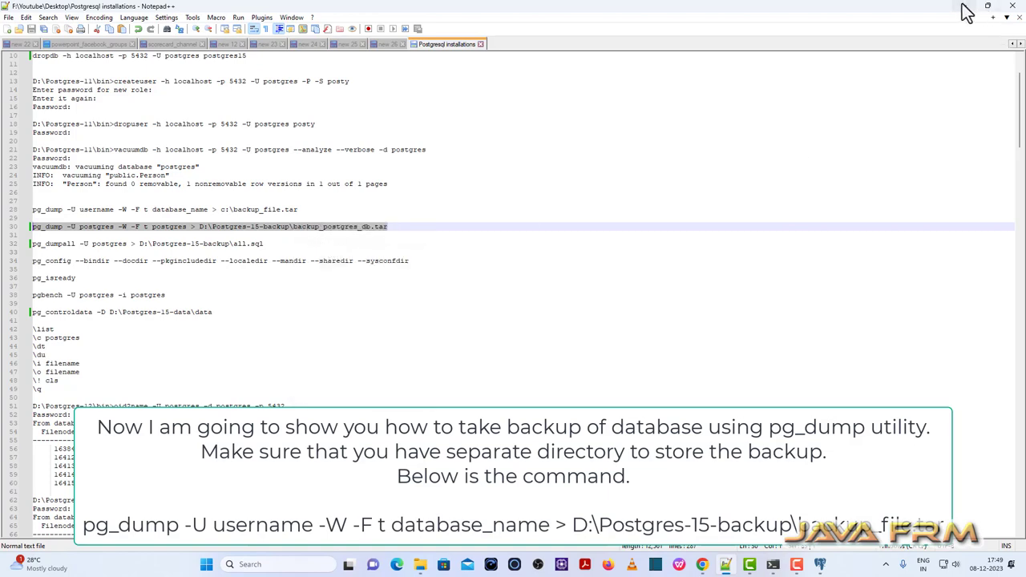
left_click(964, 6)
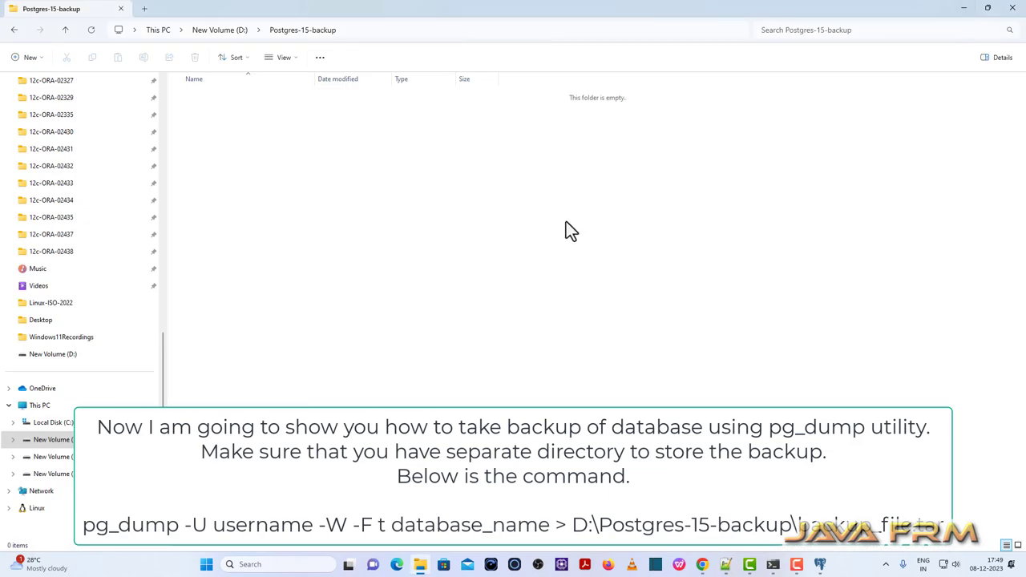
left_click(773, 564)
Run the pasted pg_dump command with the postgres password, producing backup_postgres_db.tar in D:\Postgres-15-backup.
key("ctrl+v")
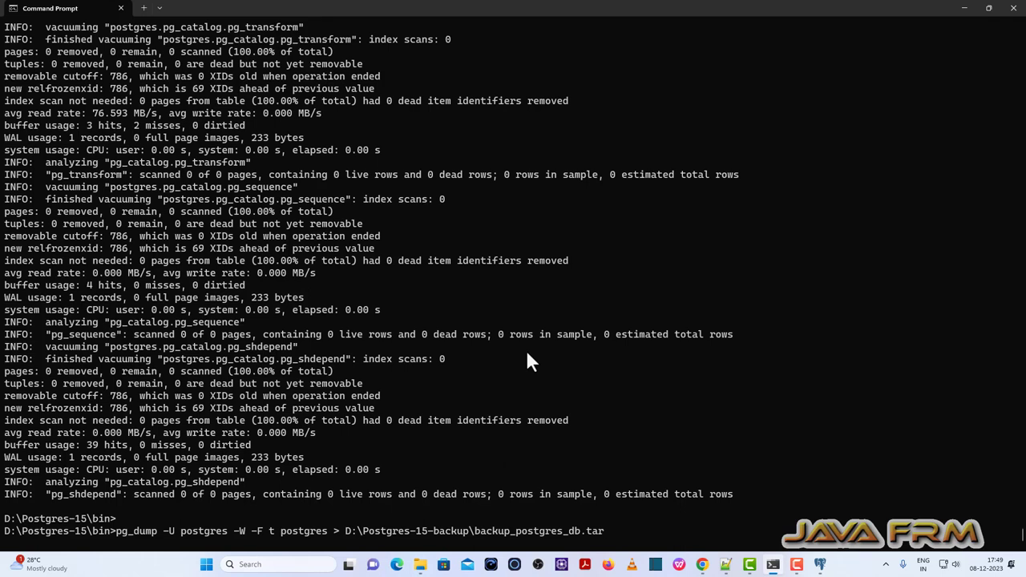
key("Return")
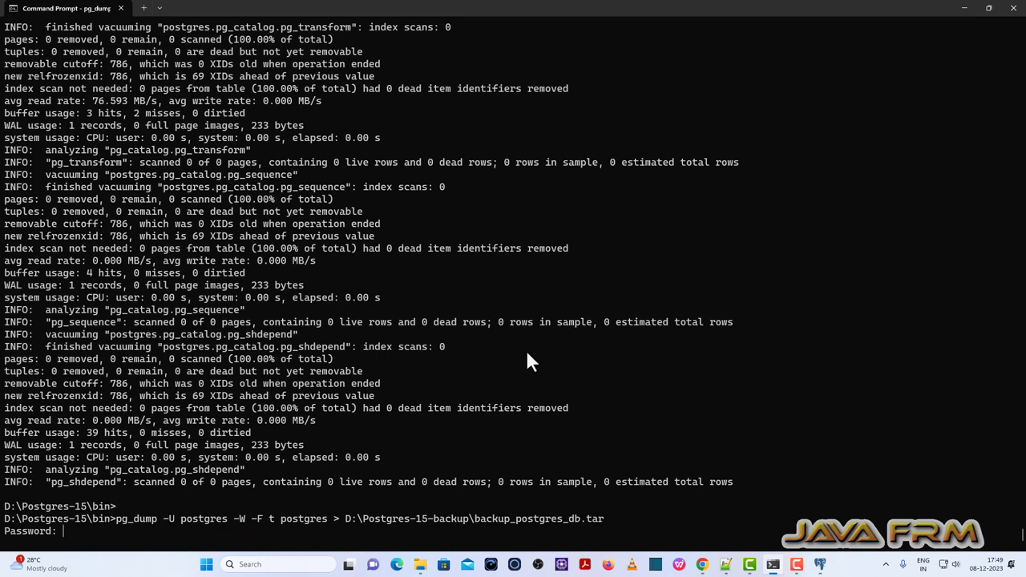
key("Return")
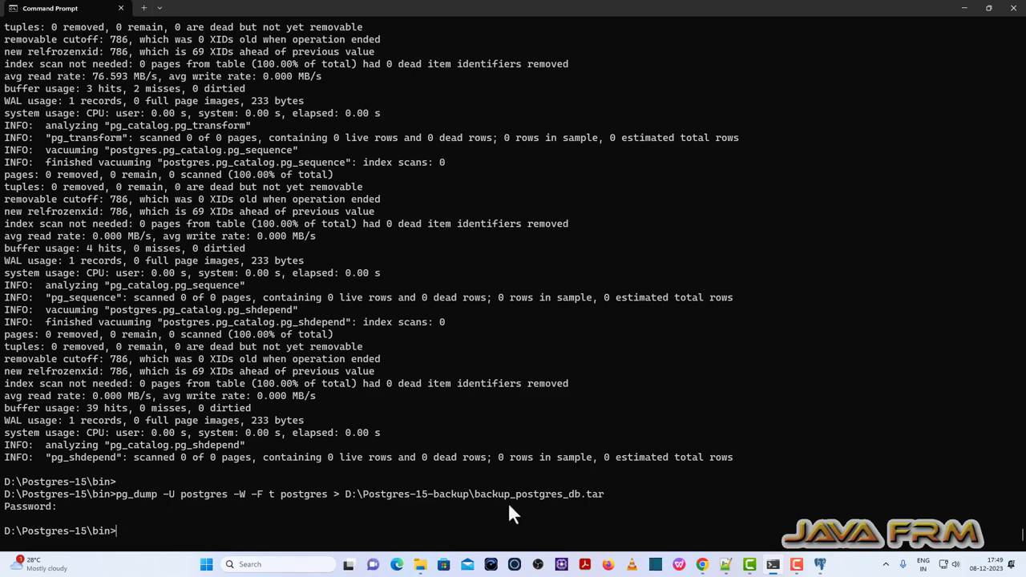
left_click(420, 566)
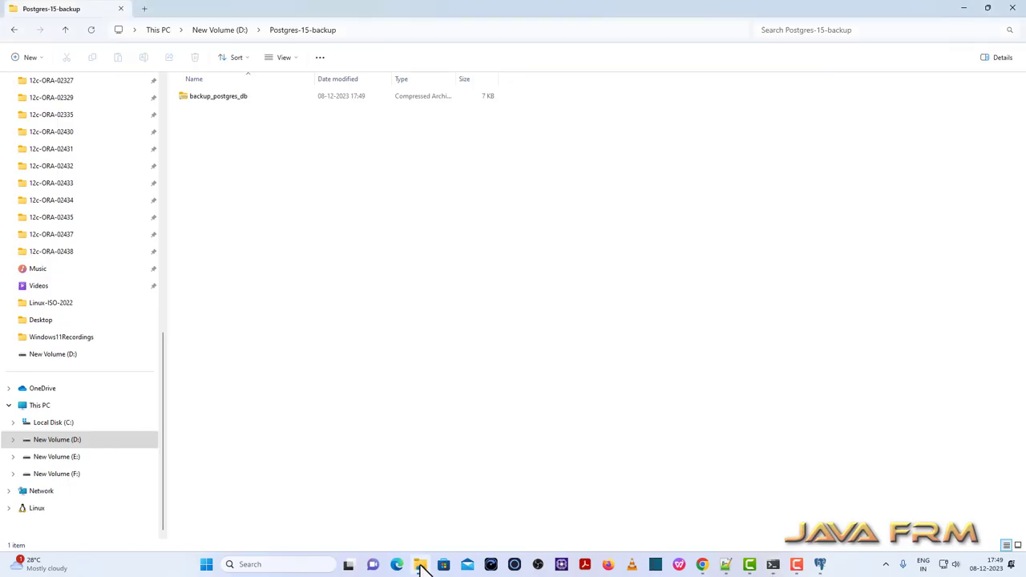
left_click(228, 97)
right_click(230, 106)
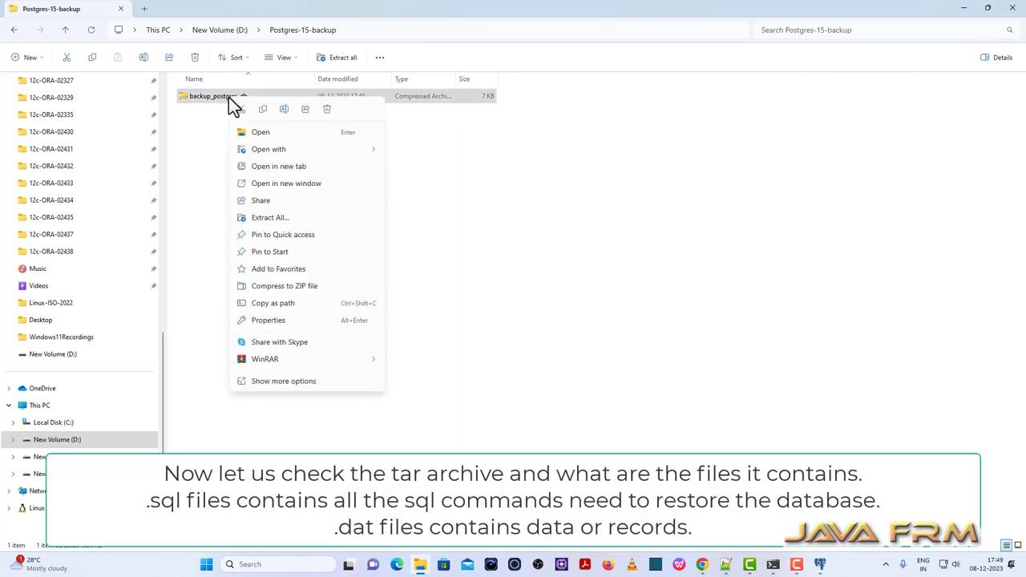
mouse_move(317, 152)
left_click(419, 164)
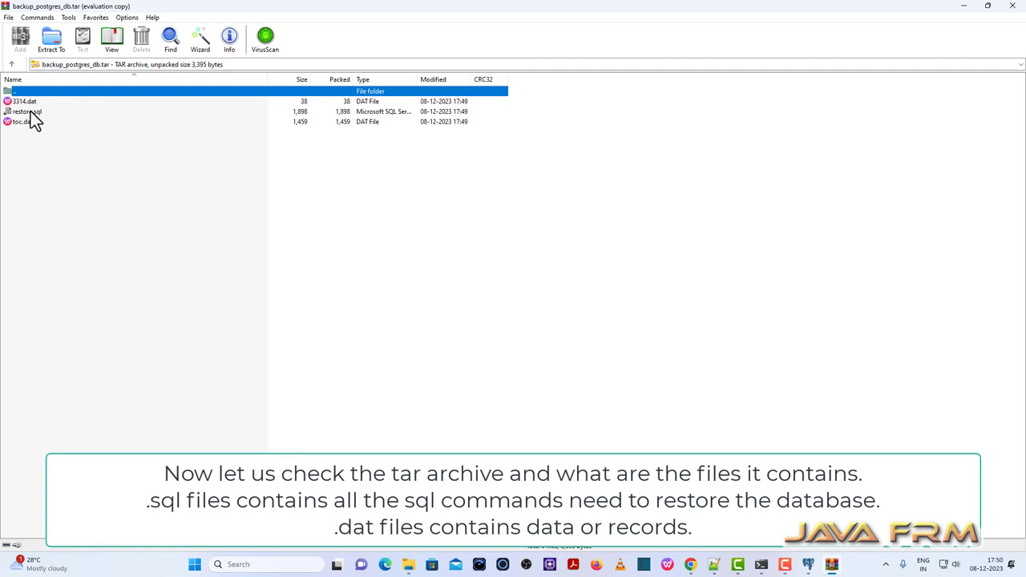
left_click(31, 112)
left_click(568, 281)
right_click(566, 280)
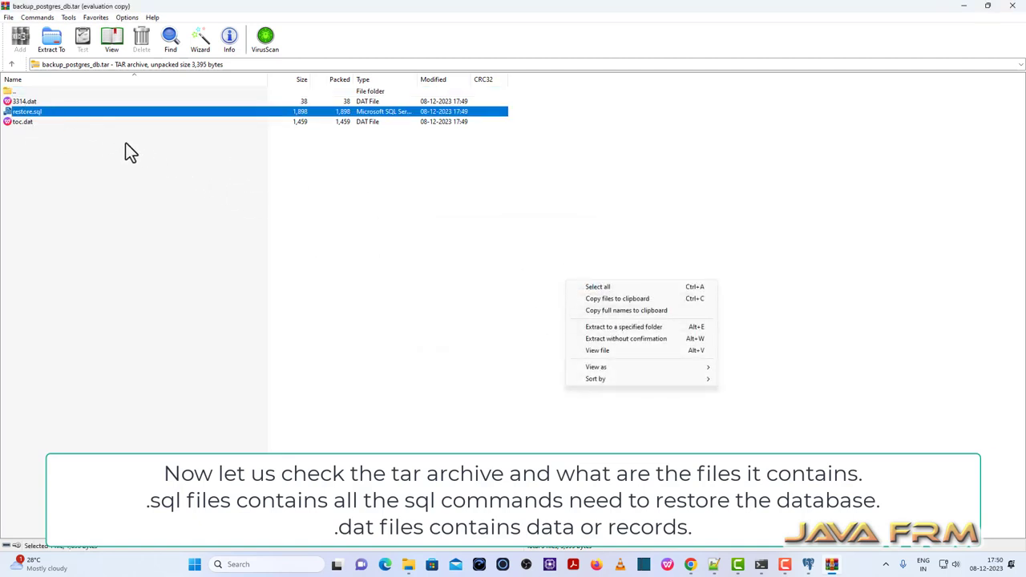
right_click(30, 113)
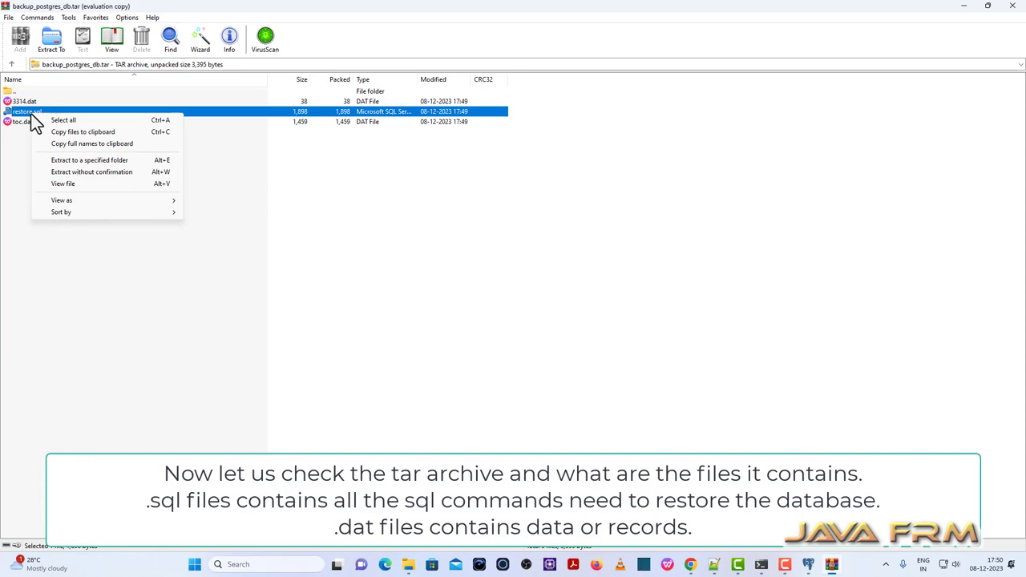
left_click(76, 184)
scroll(121, 268, "down", 5)
scroll(120, 268, "down", 5)
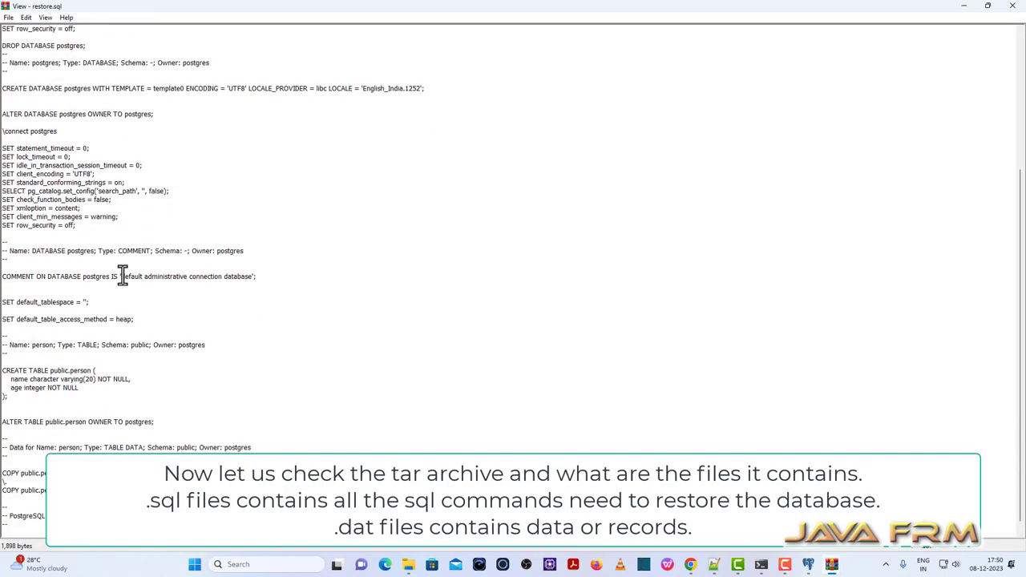
scroll(120, 268, "up", 8)
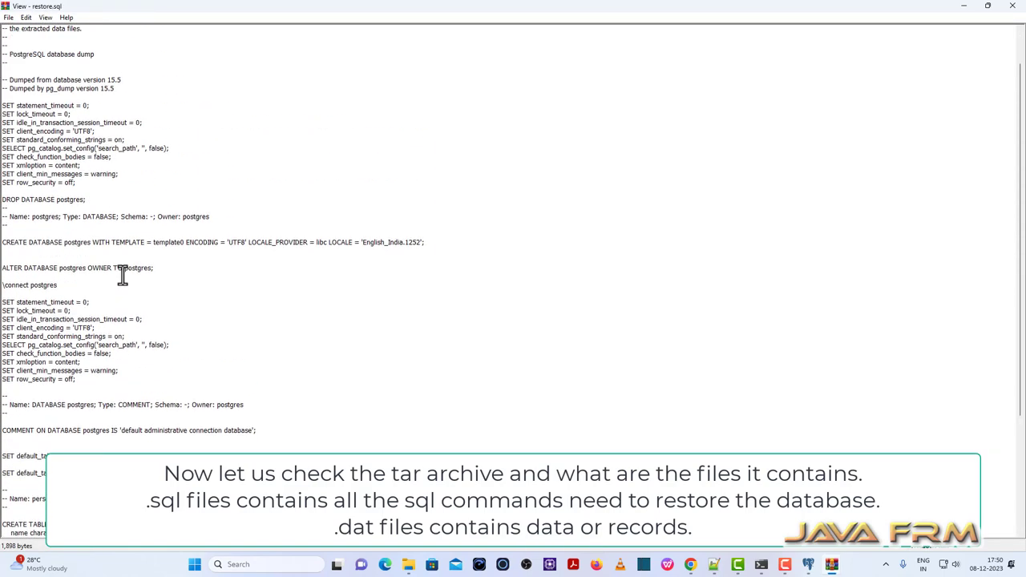
left_click(1012, 6)
right_click(29, 103)
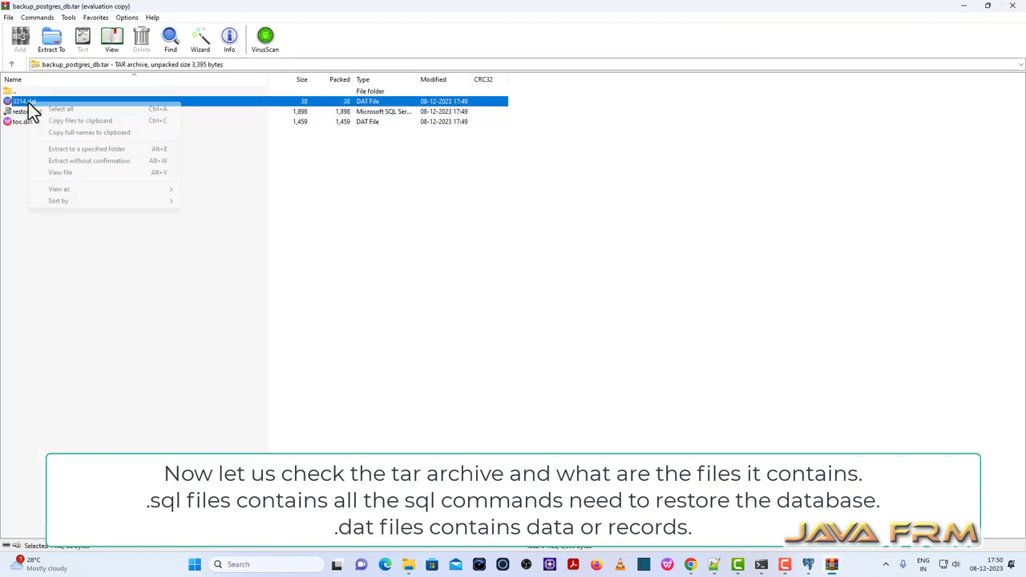
left_click(80, 174)
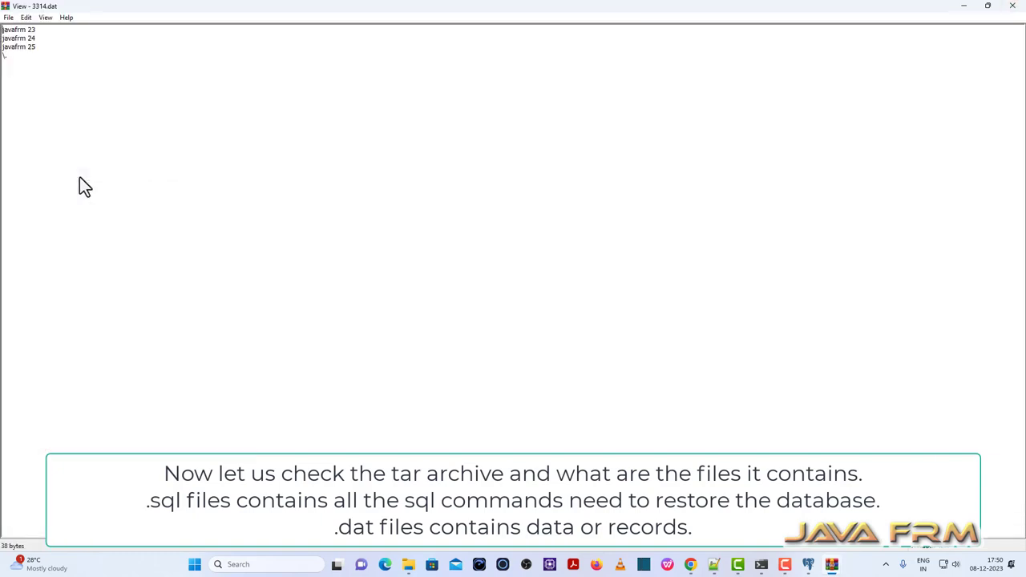
left_click(1012, 8)
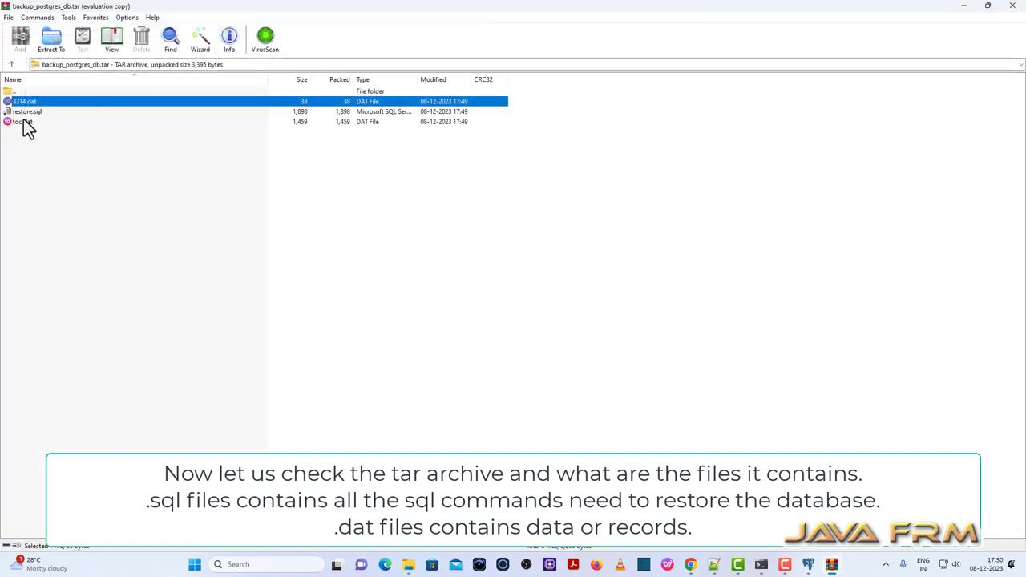
left_click(1013, 8)
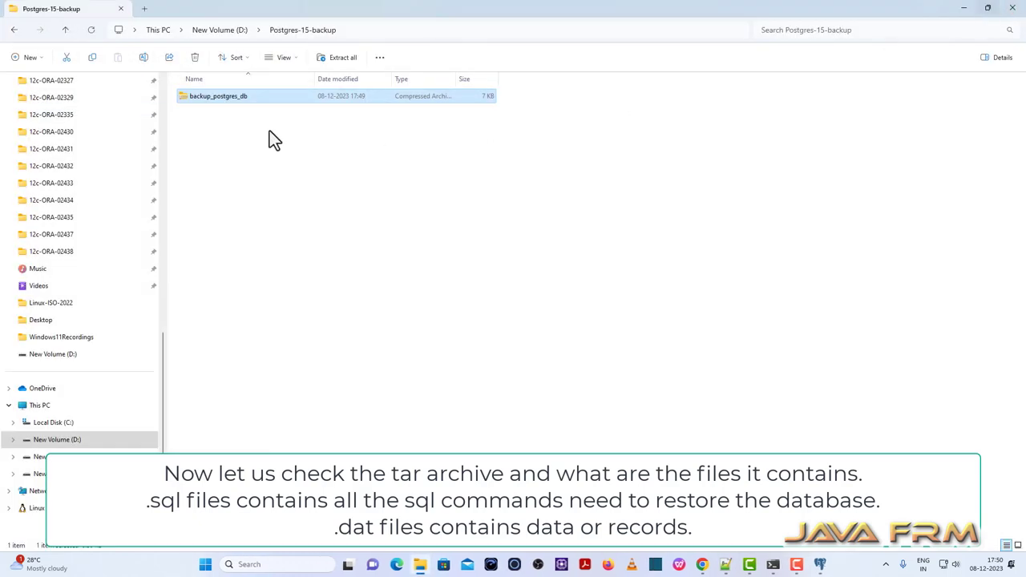
Copy the whole pg_config directory-options command on line 34 of the notes, leaving Explorer at D:.
left_click(221, 30)
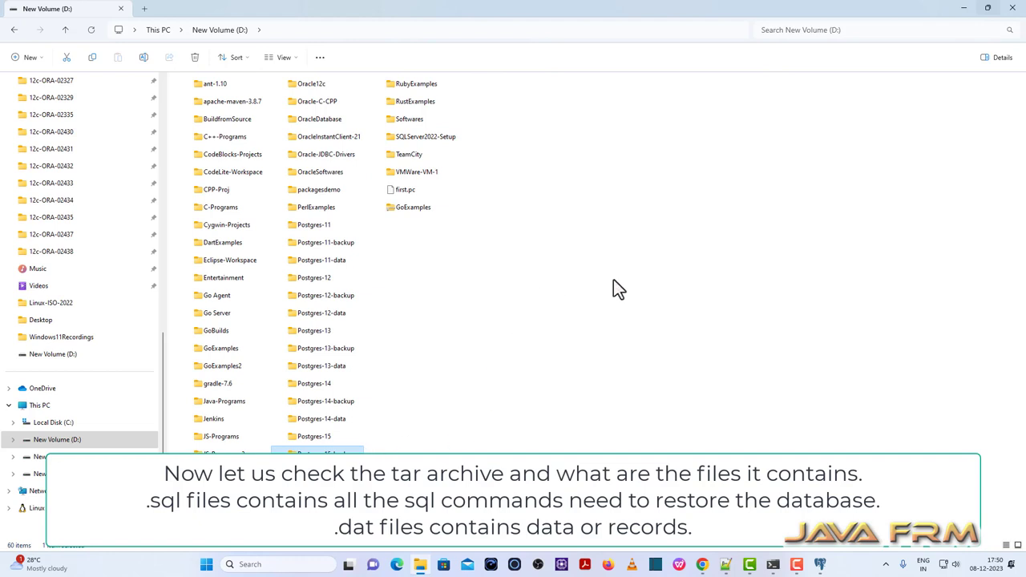
left_click(725, 564)
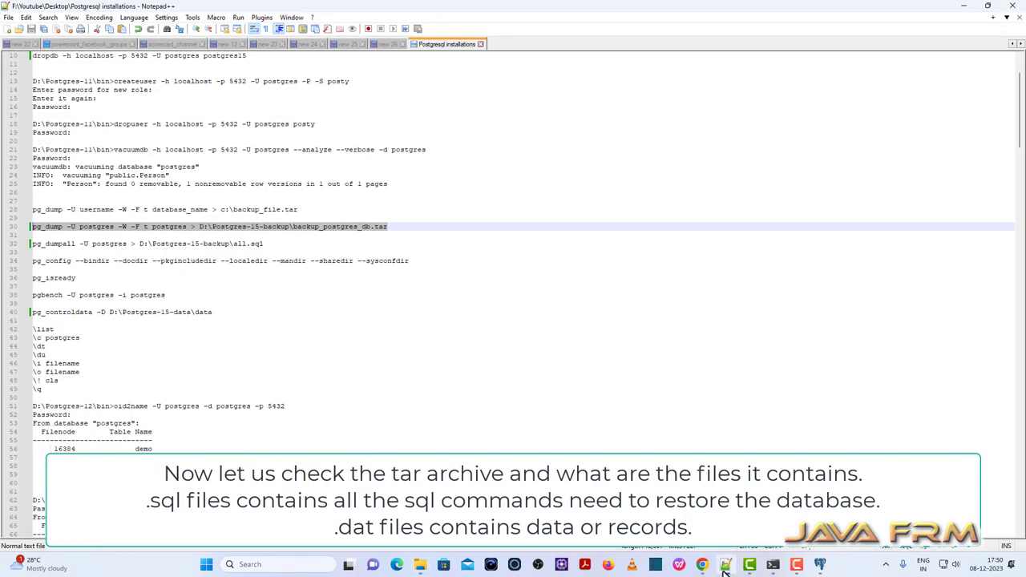
left_click_drag(414, 261, 93, 263)
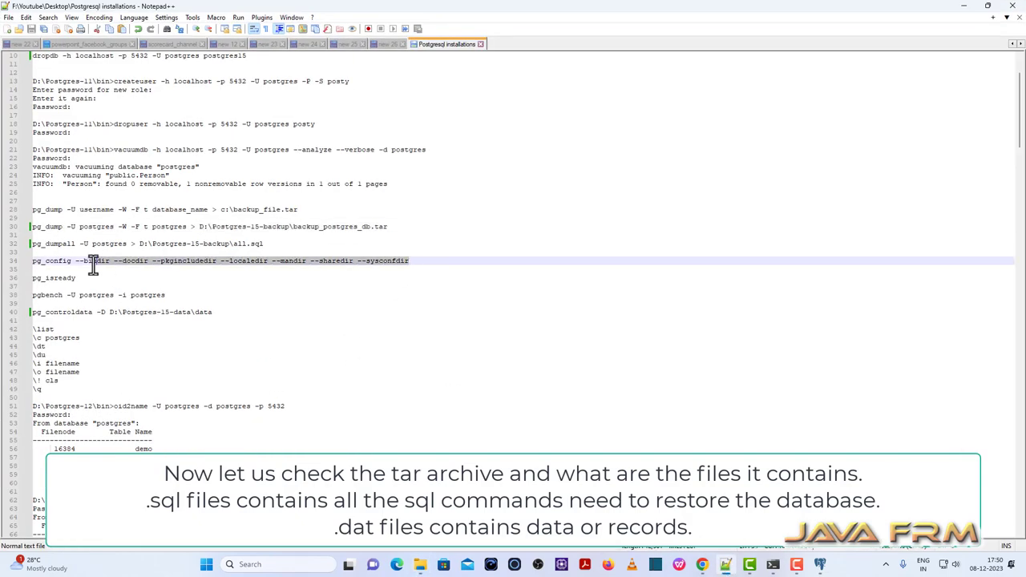
left_click(9, 262)
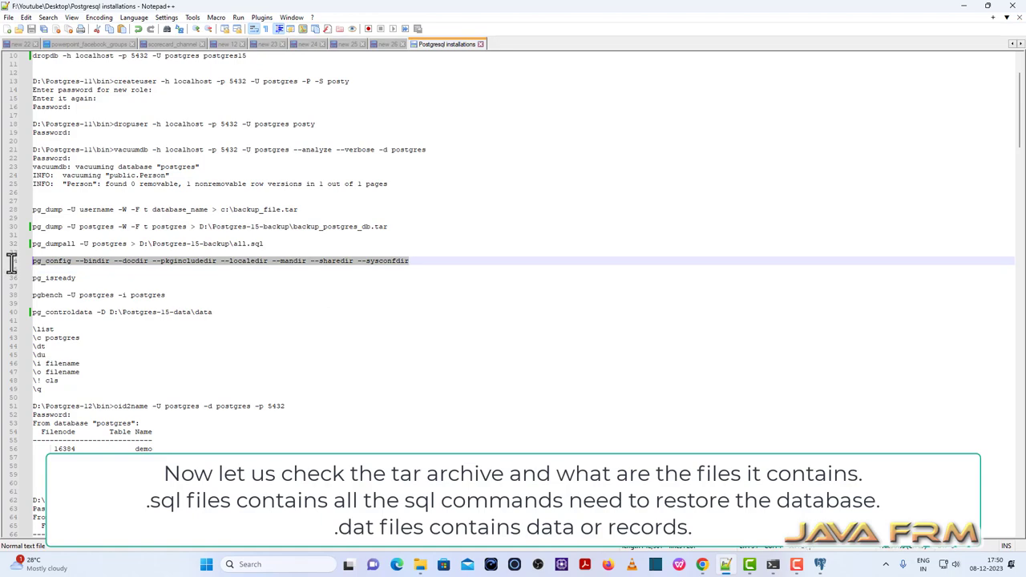
right_click(95, 262)
left_click(137, 279)
left_click(964, 6)
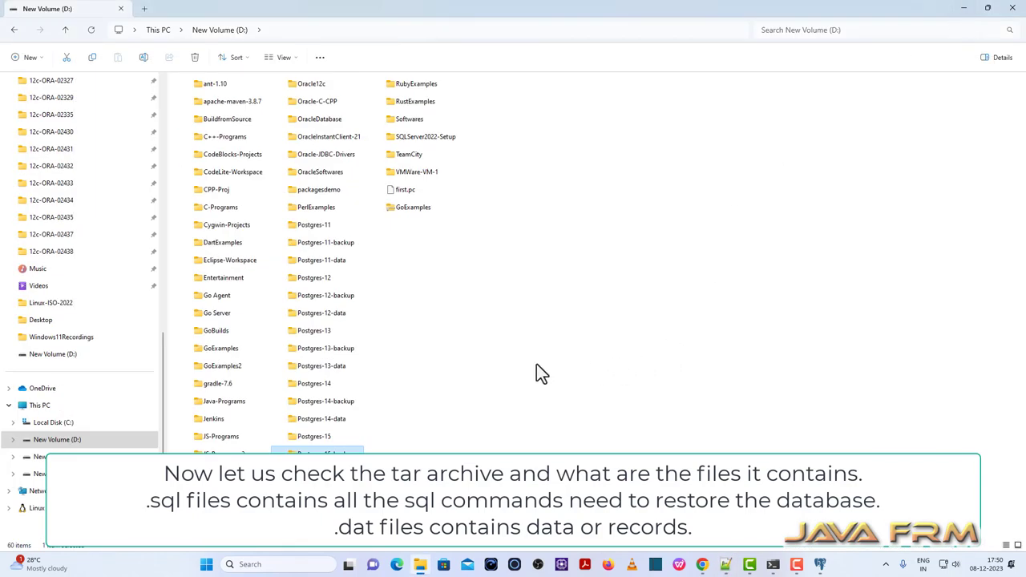
Browse to D:\Postgres-15\bin, clear Command Prompt with cls, and paste the pg_config command.
double_click(315, 436)
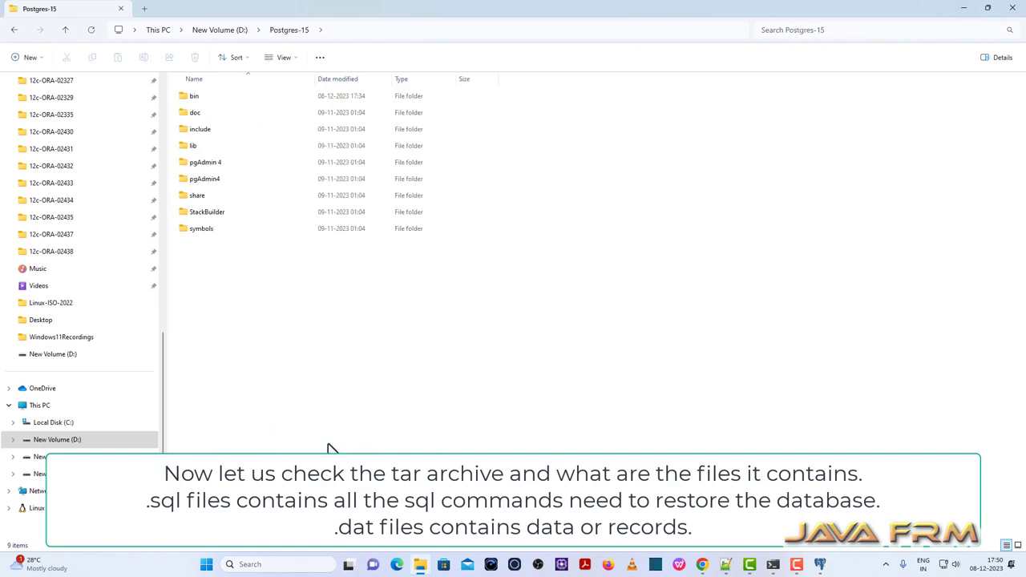
double_click(185, 95)
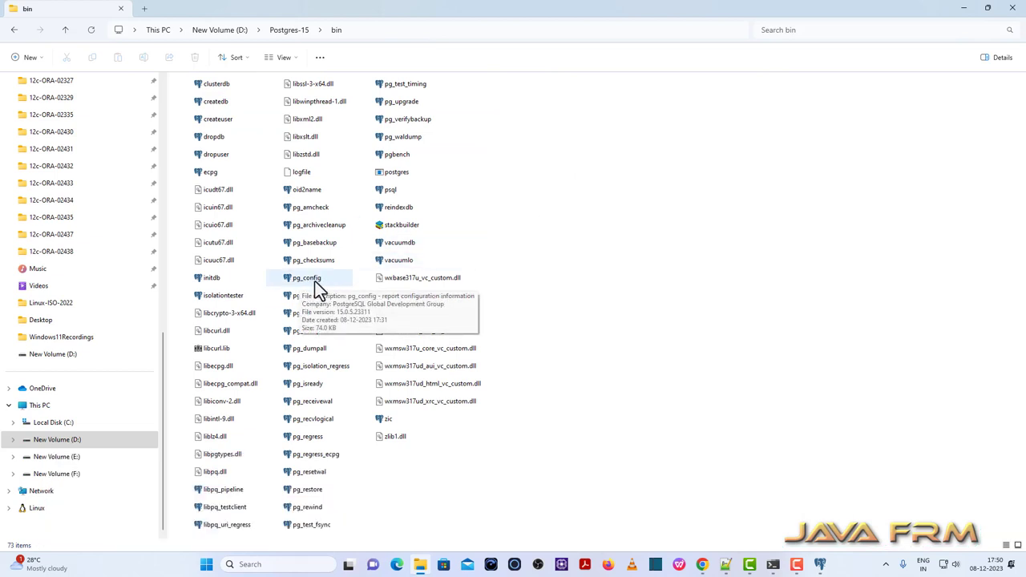
left_click(773, 564)
type("cls")
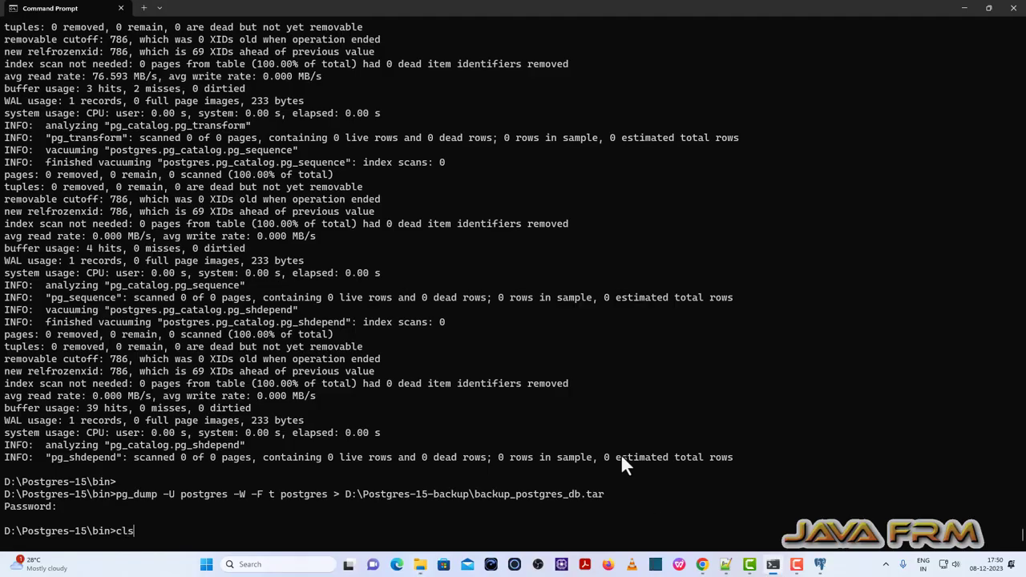
key("Return")
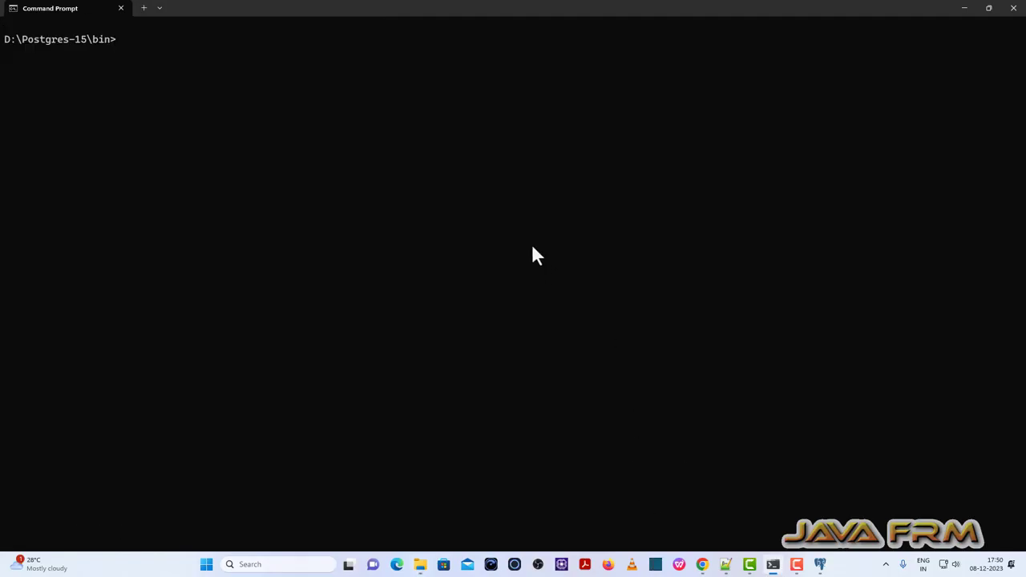
key("ctrl+v")
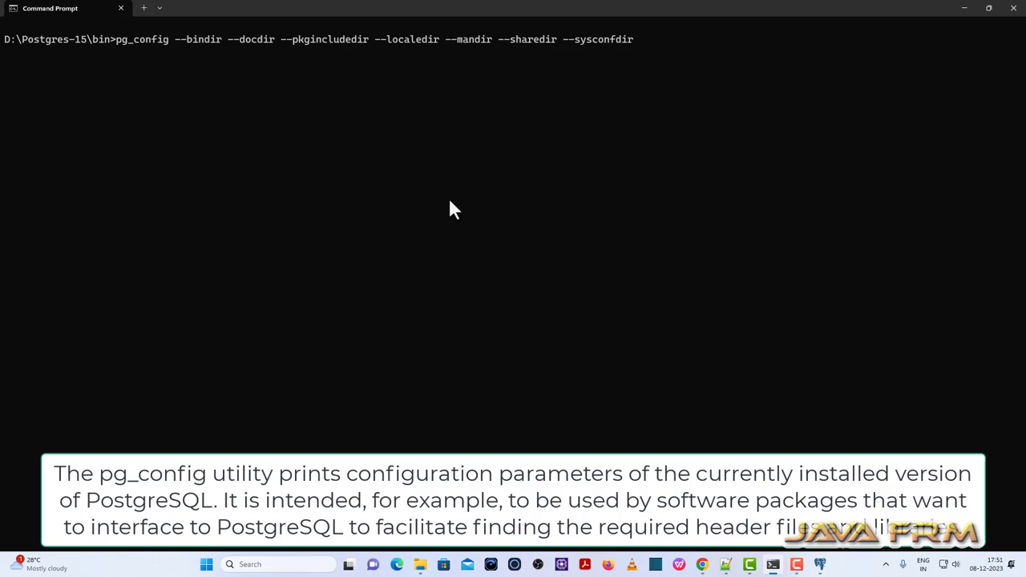
Run pg_config to list the bin, doc, include, locale, man, share and etc directories.
key("Return")
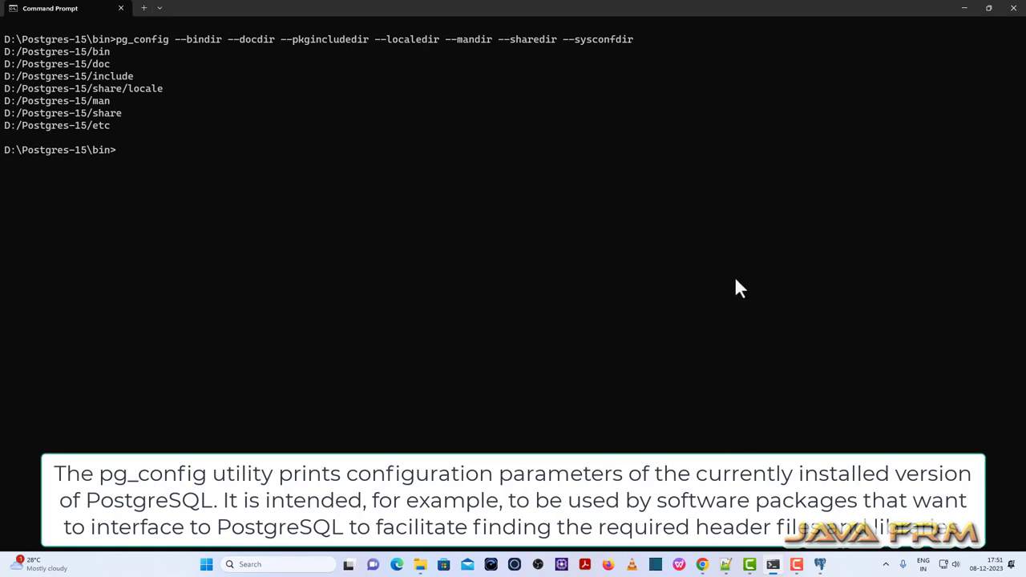
left_click(725, 564)
scroll(285, 300, "down", 3)
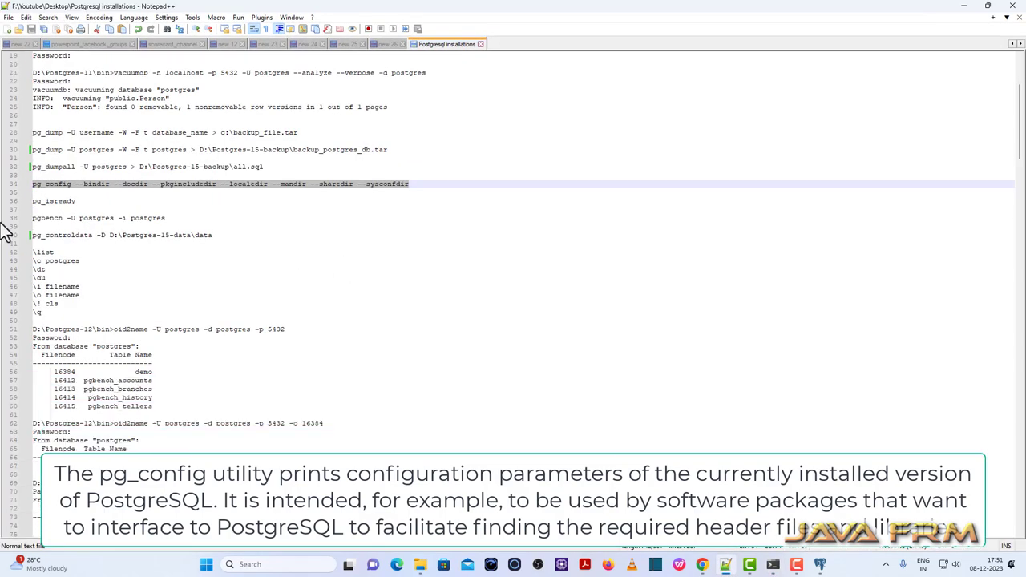
Select the 'pgbench -U postgres -i postgres' command on line 38 of the notes.
left_click_drag(164, 218, 32, 218)
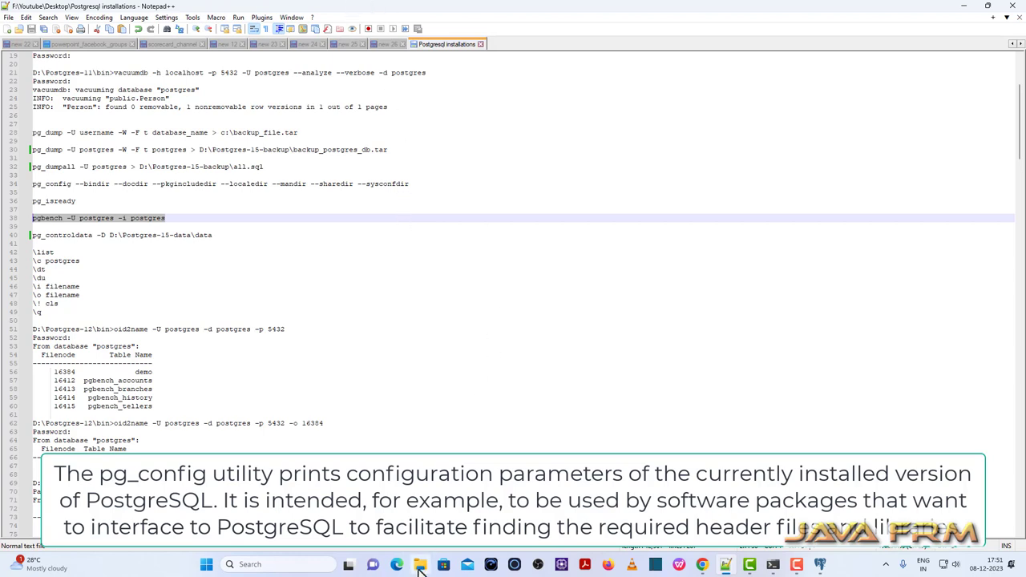
left_click(420, 564)
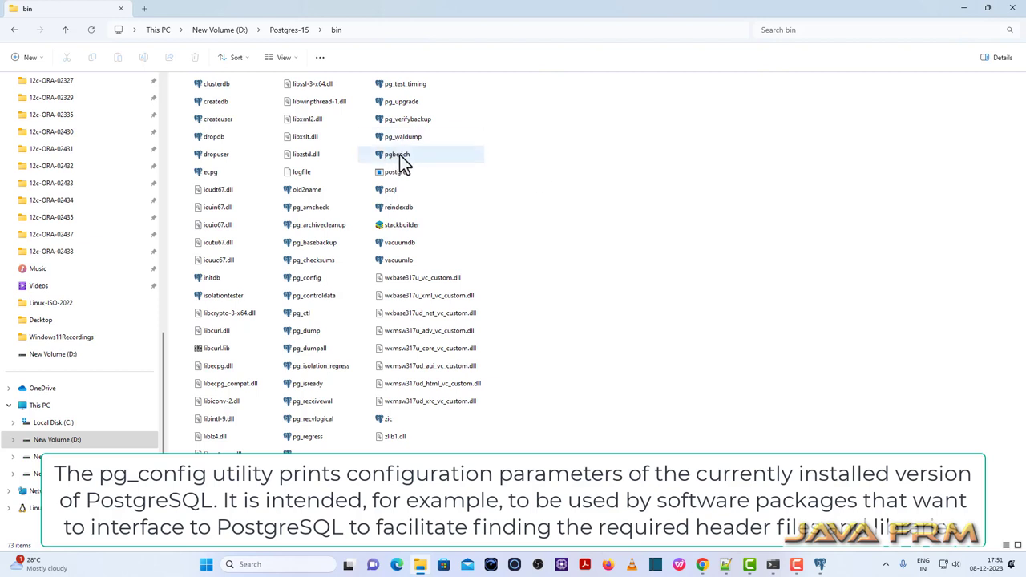
Check the pgbench program's details in the bin folder, then return to Command Prompt.
mouse_move(403, 160)
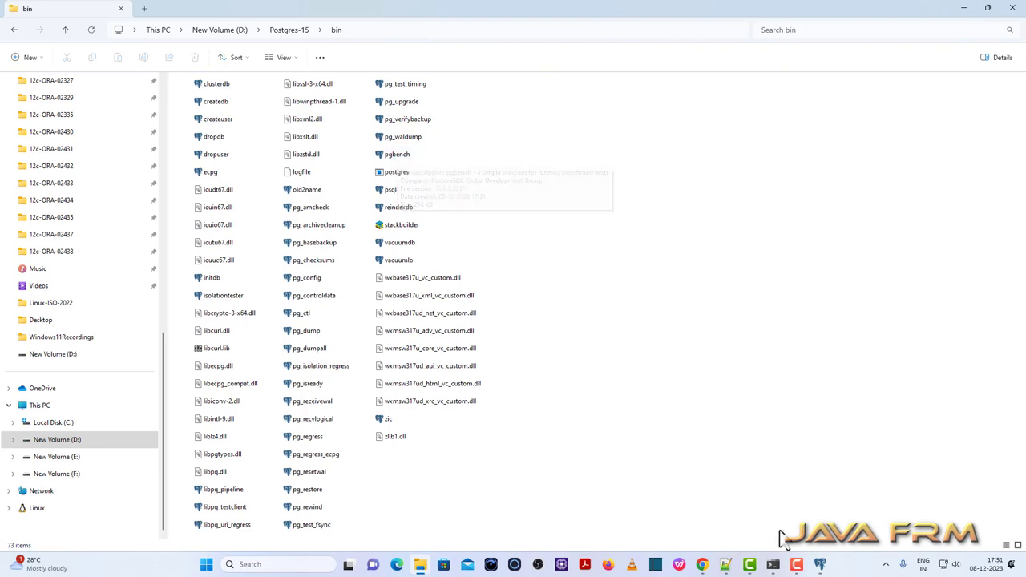
left_click(772, 565)
Run 'pgbench -U postgres -i postgres' to generate 100000 tuples and copy the initialisation output.
key("ctrl+v")
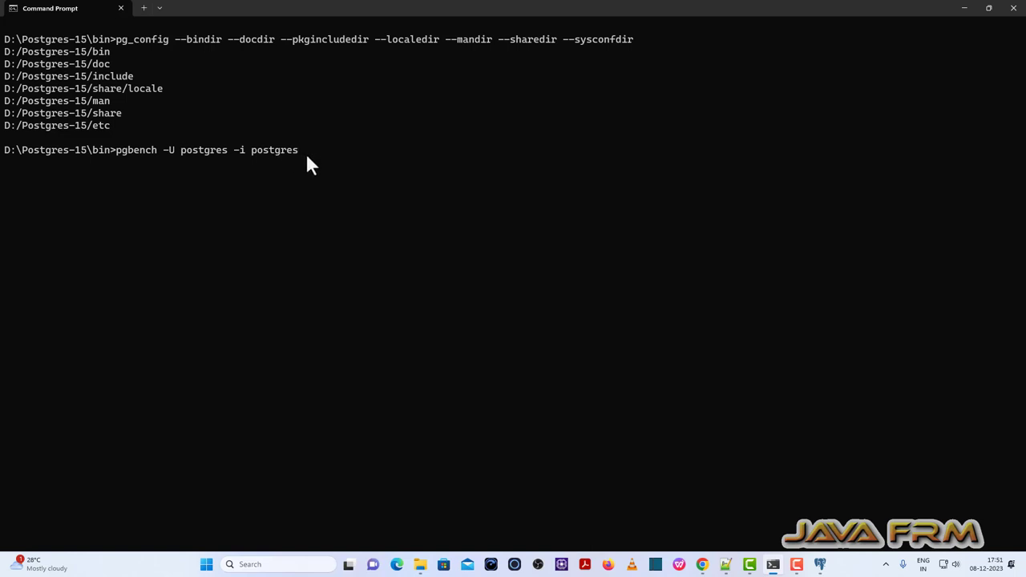
key("Return")
key("Return")
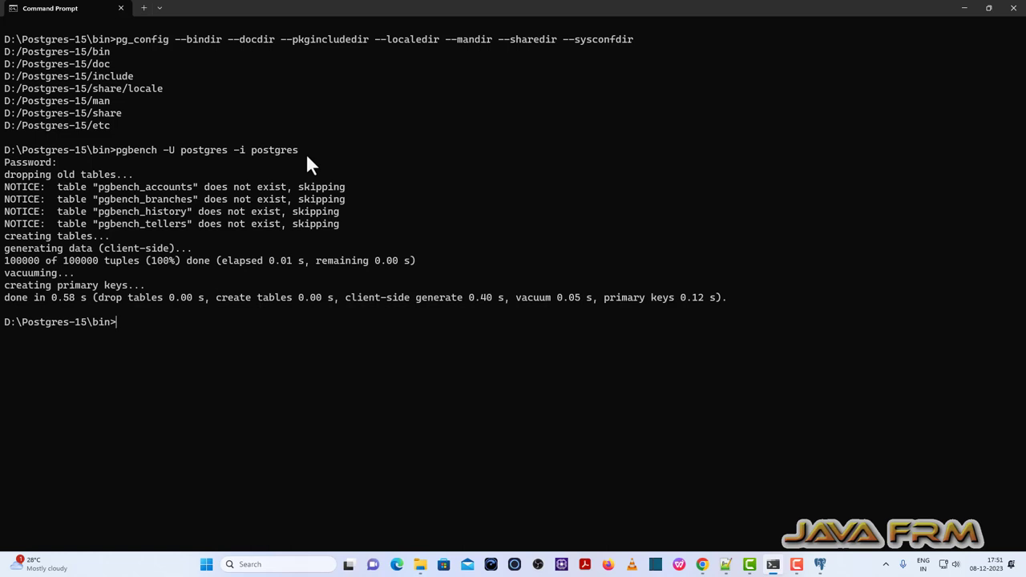
left_click_drag(19, 181, 319, 283)
right_click(324, 270)
left_click(726, 565)
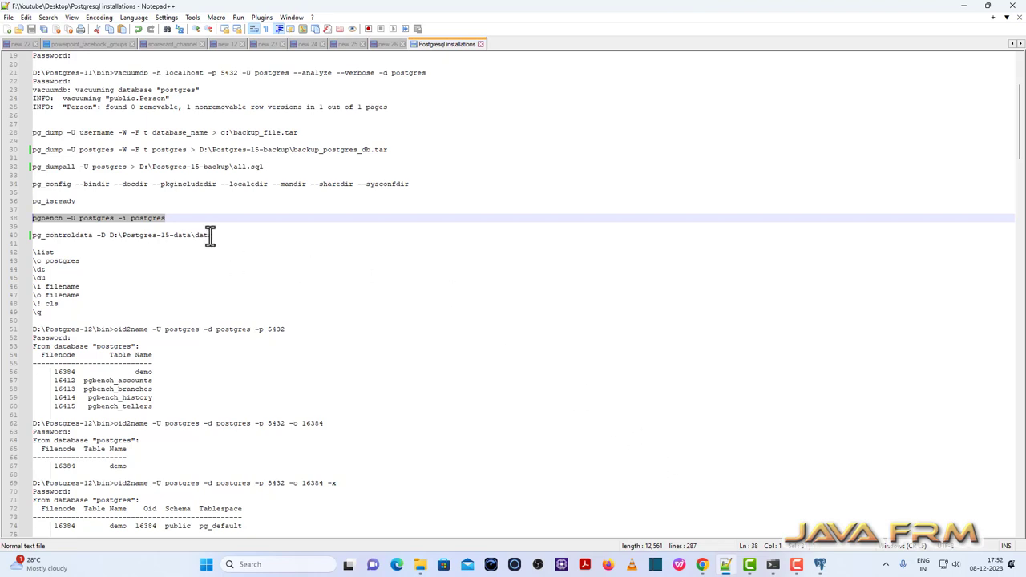
Copy the 'pg_controldata -D D:\Postgres-15-data\data' command from line 40 of the notes.
left_click_drag(83, 235, 30, 238)
right_click(97, 233)
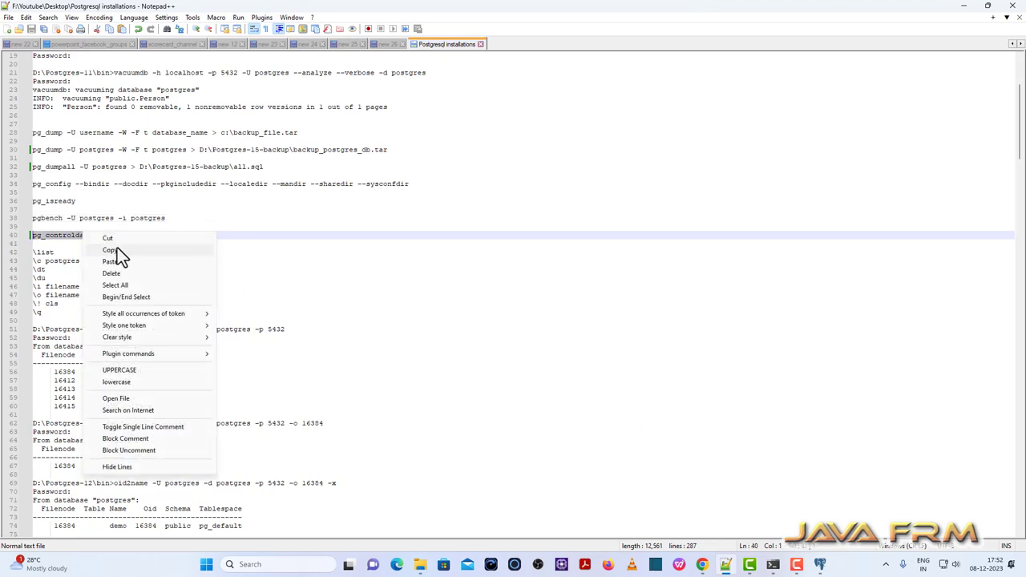
left_click(117, 249)
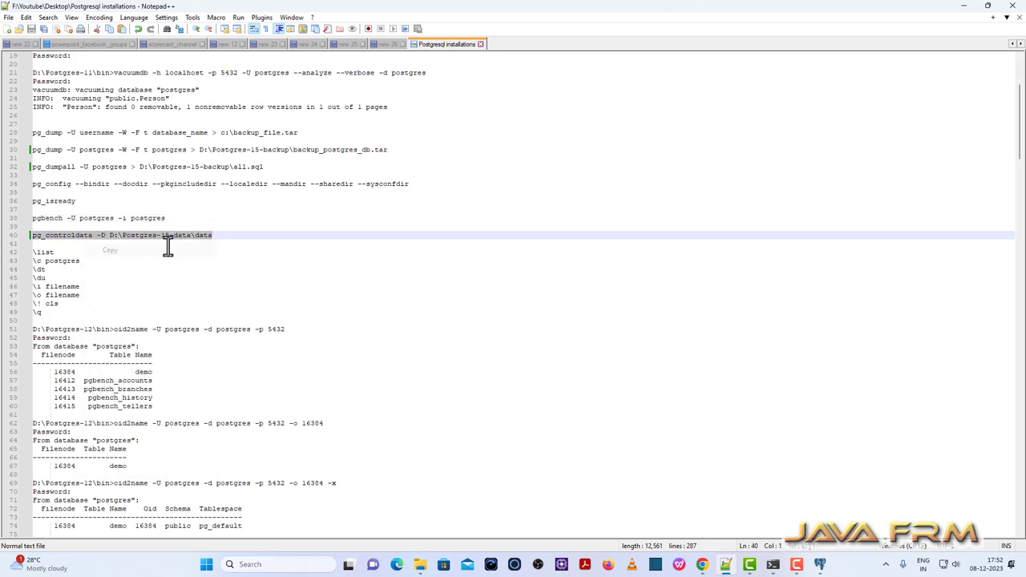
left_click(964, 7)
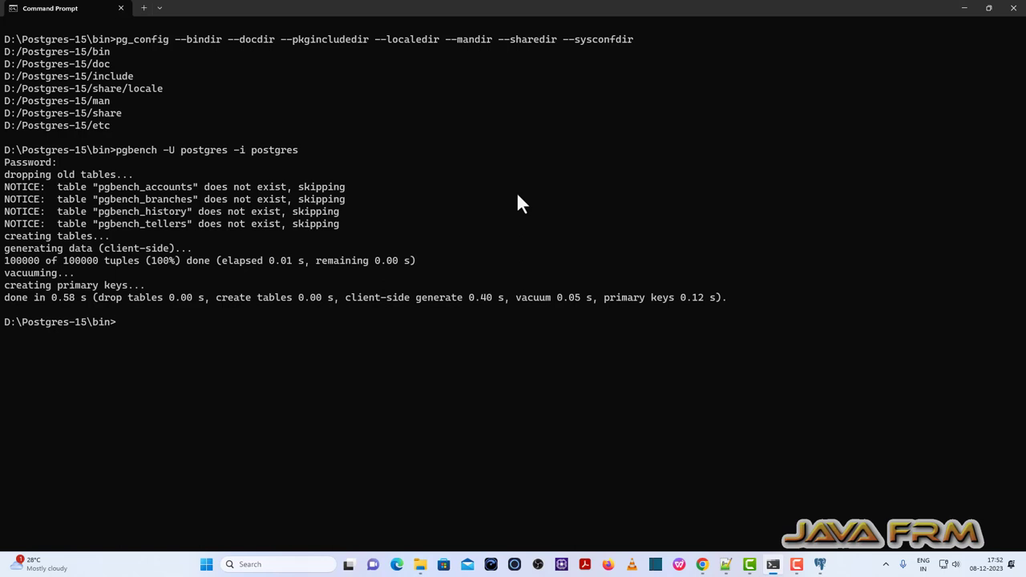
Clear the Command Prompt screen with cls, leaving a fresh D:\Postgres-15\bin> prompt.
type("cls")
key("Return")
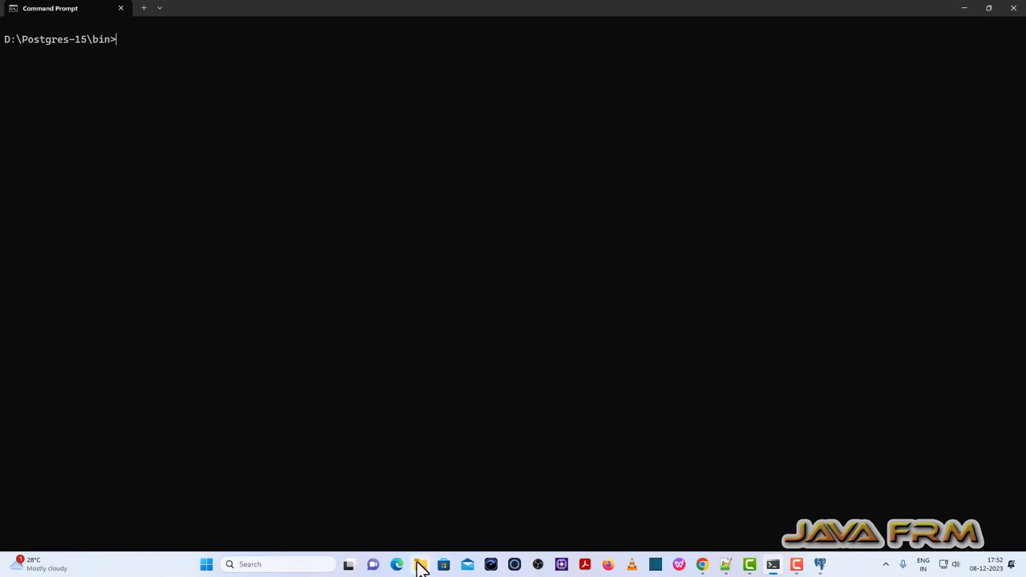
left_click(420, 564)
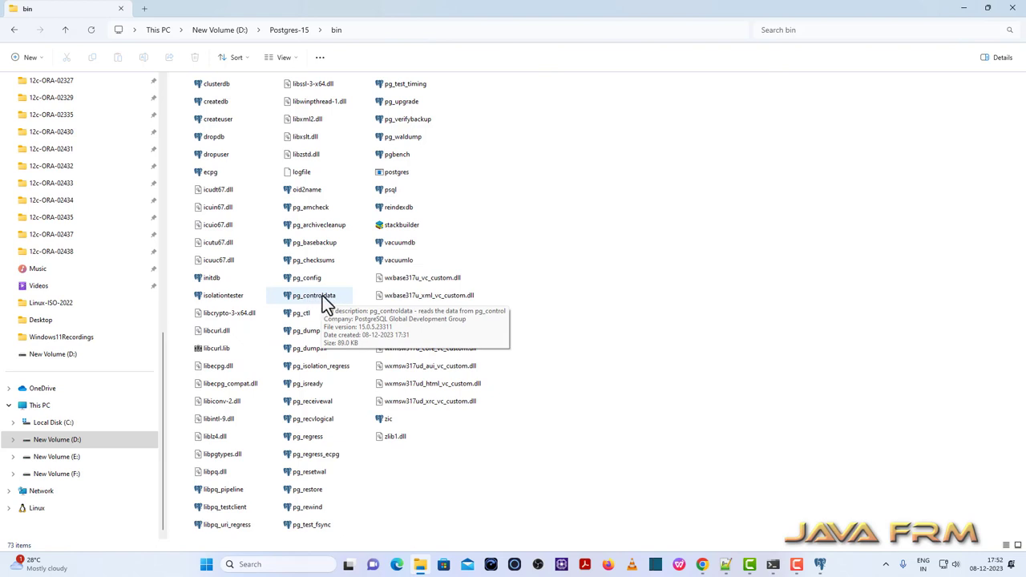
left_click(772, 564)
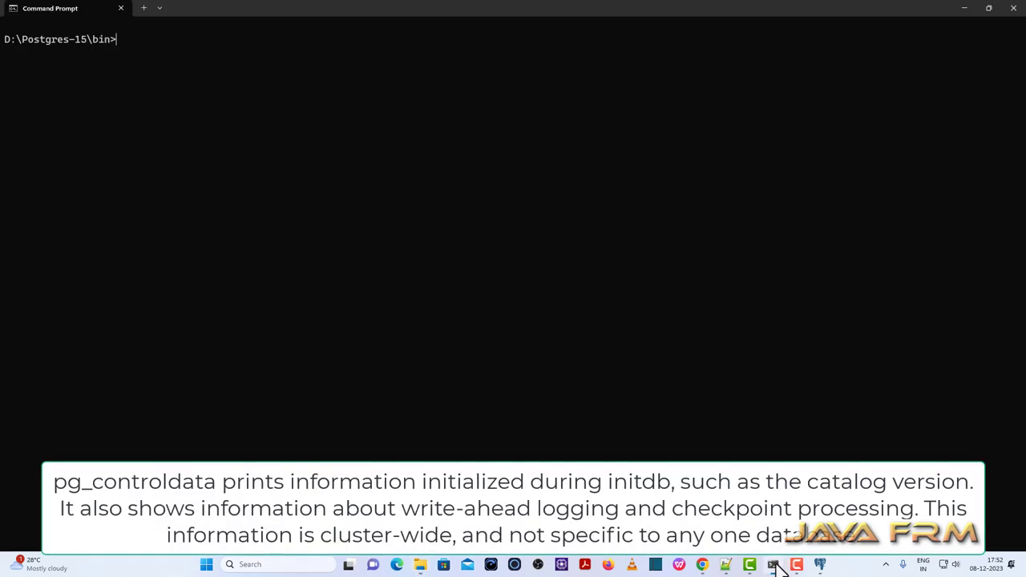
Run pg_controldata on the Postgres-15 data folder, showing catalog version 202209061.
key("ctrl+v")
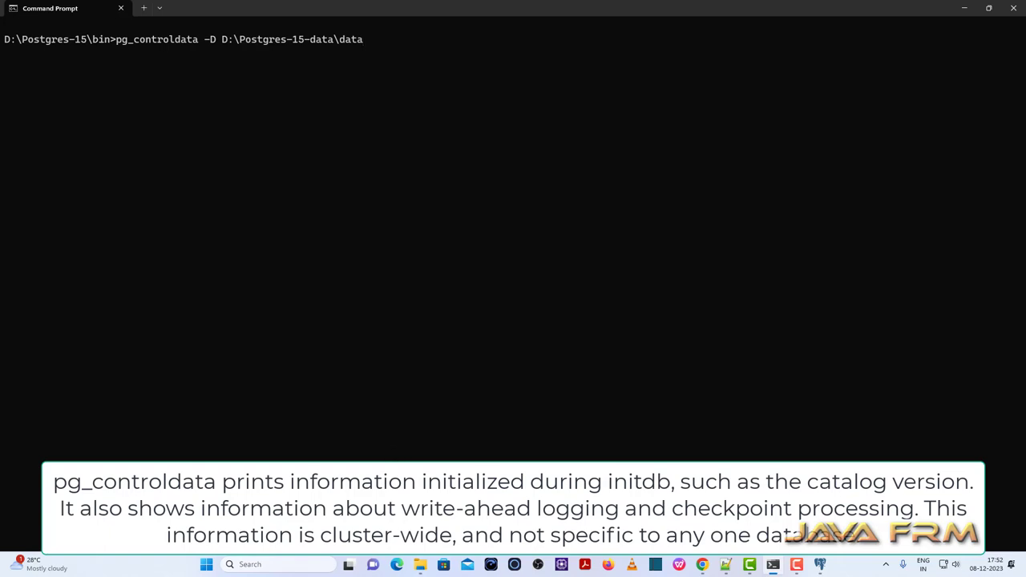
key("Return")
scroll(256, 345, "up", 4)
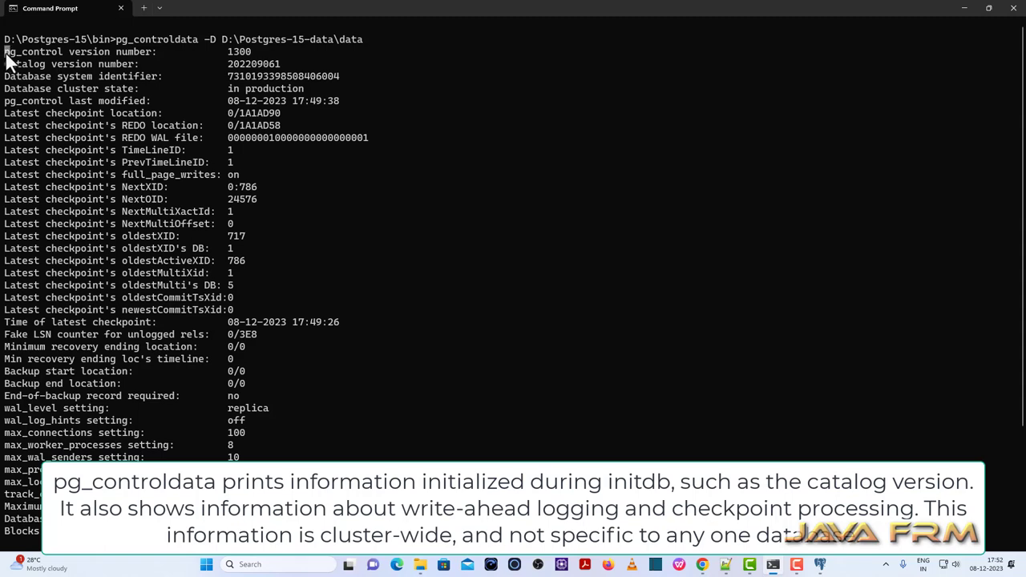
left_click_drag(5, 51, 306, 383)
Review the cluster info (in production, wal_level replica) and bring up the Notepad++ command notes.
scroll(289, 375, "down", 4)
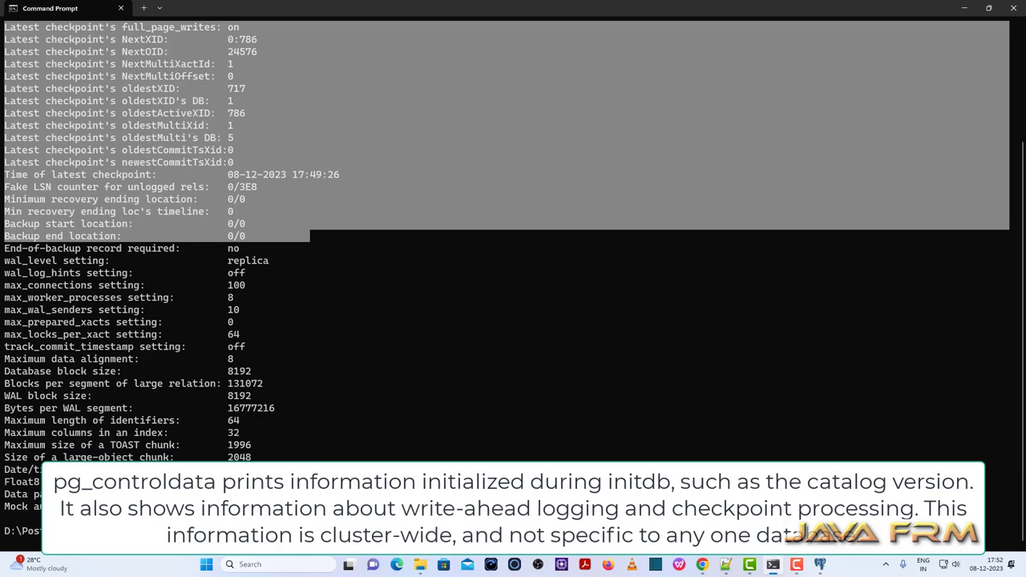
left_click(44, 260)
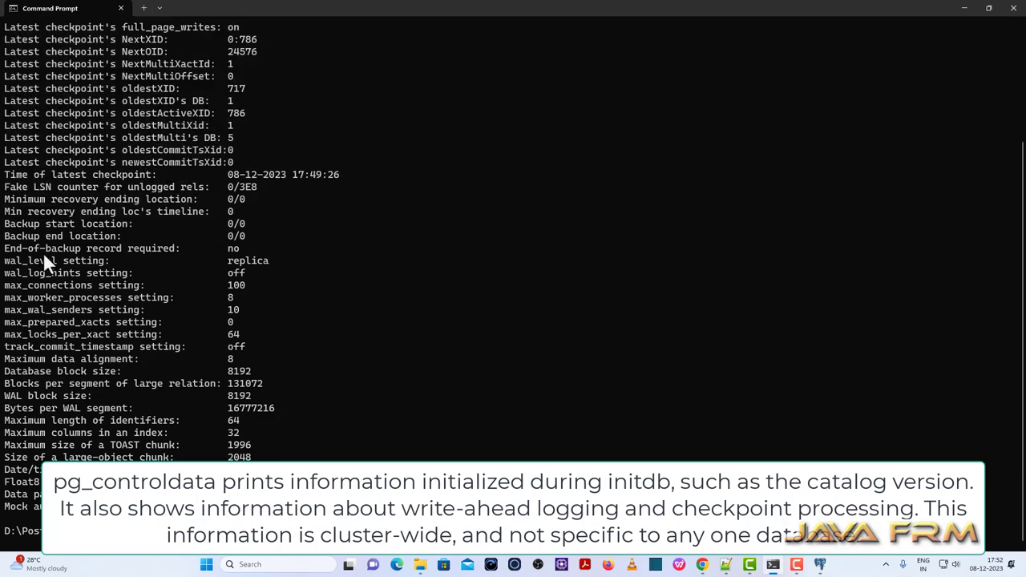
scroll(43, 251, "up", 4)
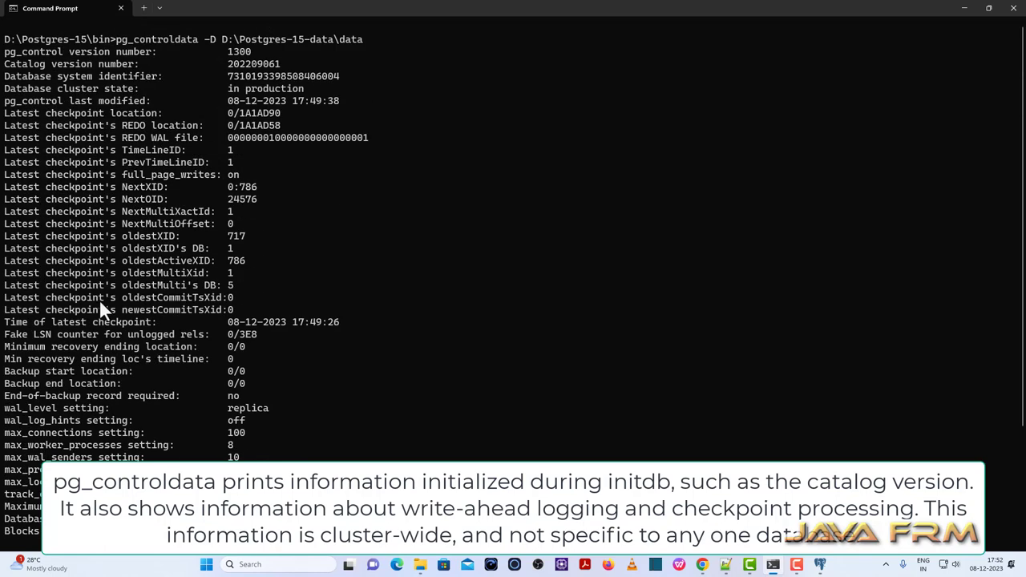
scroll(100, 306, "down", 4)
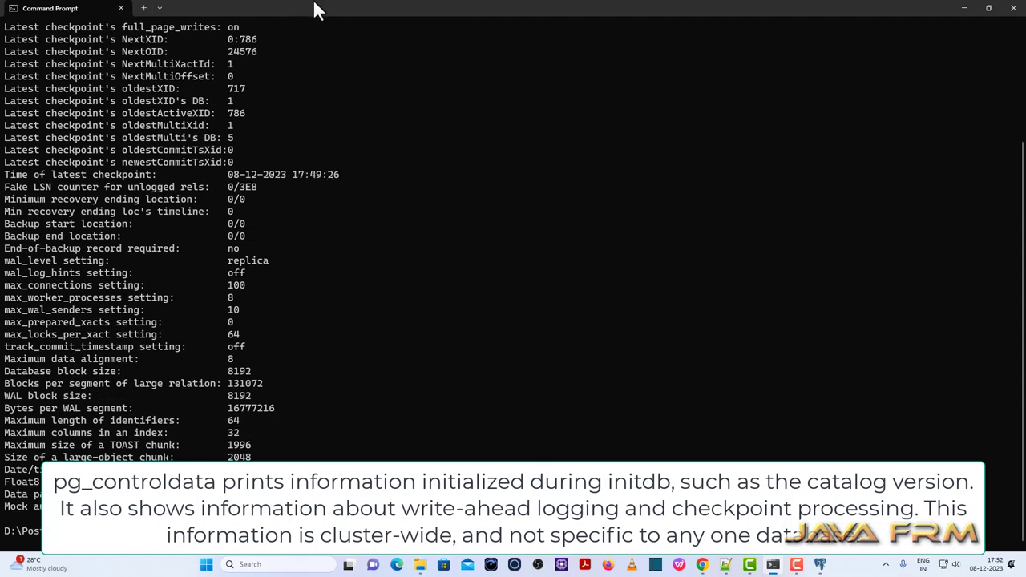
left_click(725, 565)
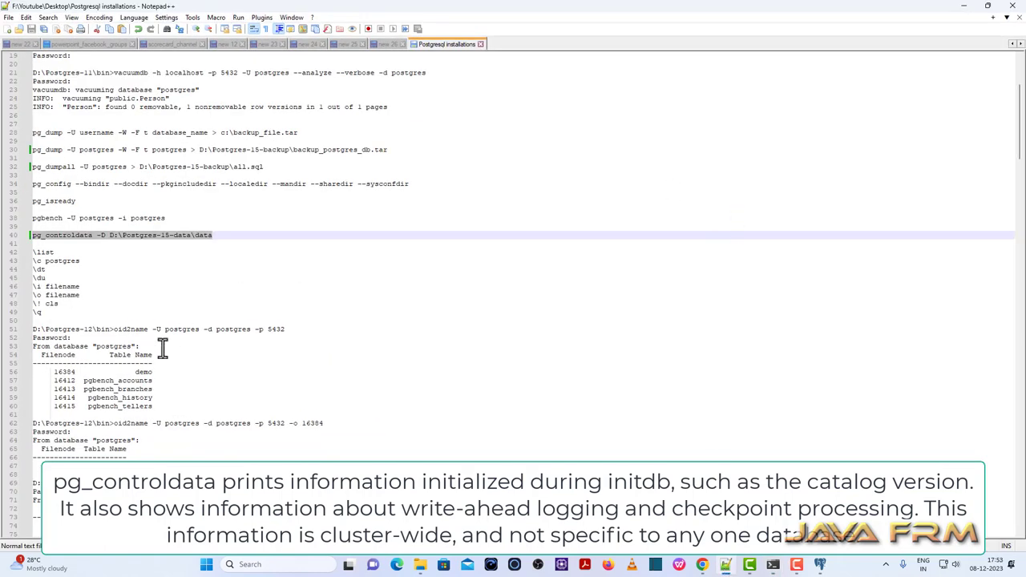
Copy the pg_ctl -D Postgres-15 data -l logfile start command from line 3 of the notes.
scroll(210, 319, "up", 6)
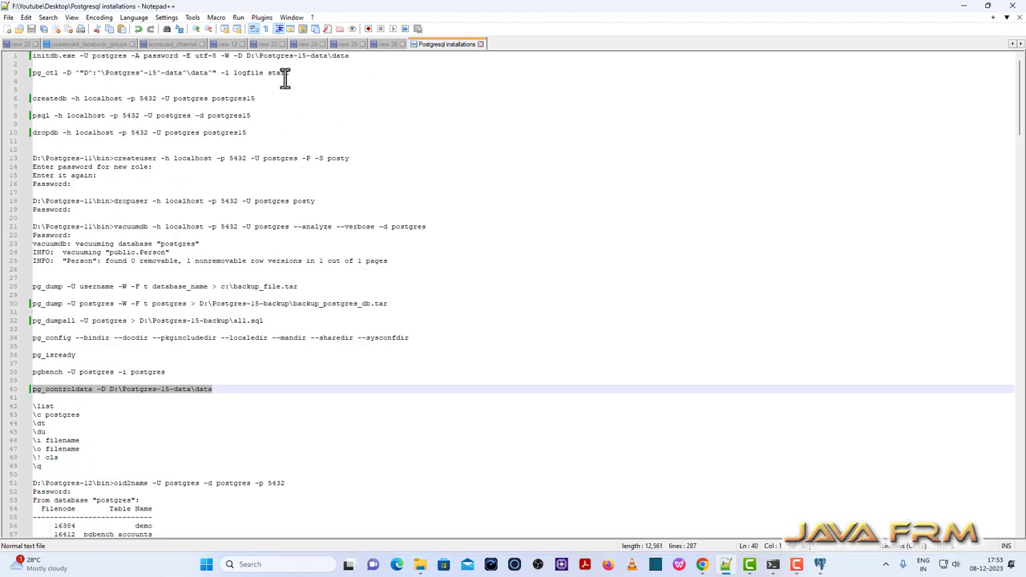
left_click_drag(288, 73, 11, 72)
right_click(104, 74)
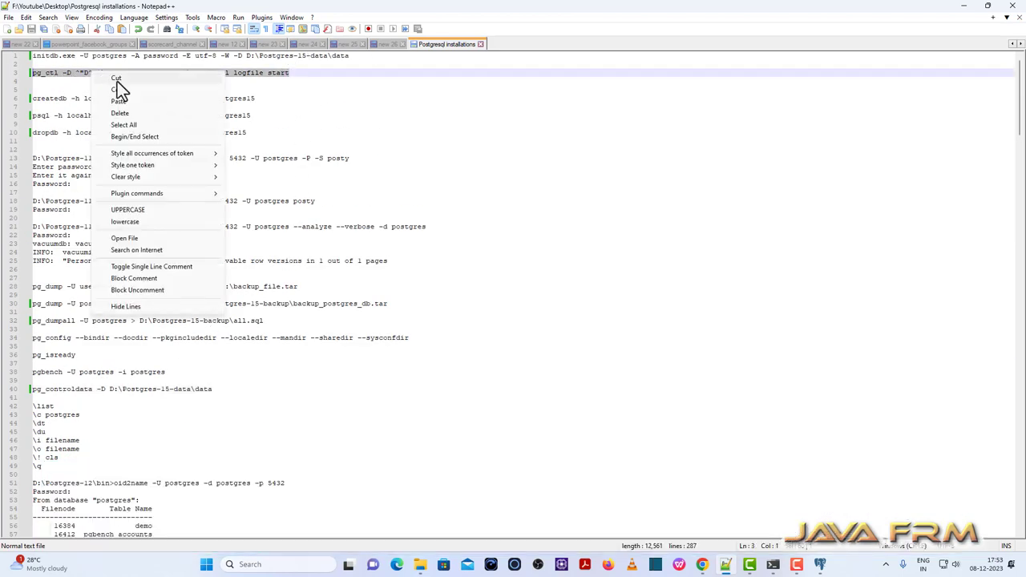
left_click(132, 90)
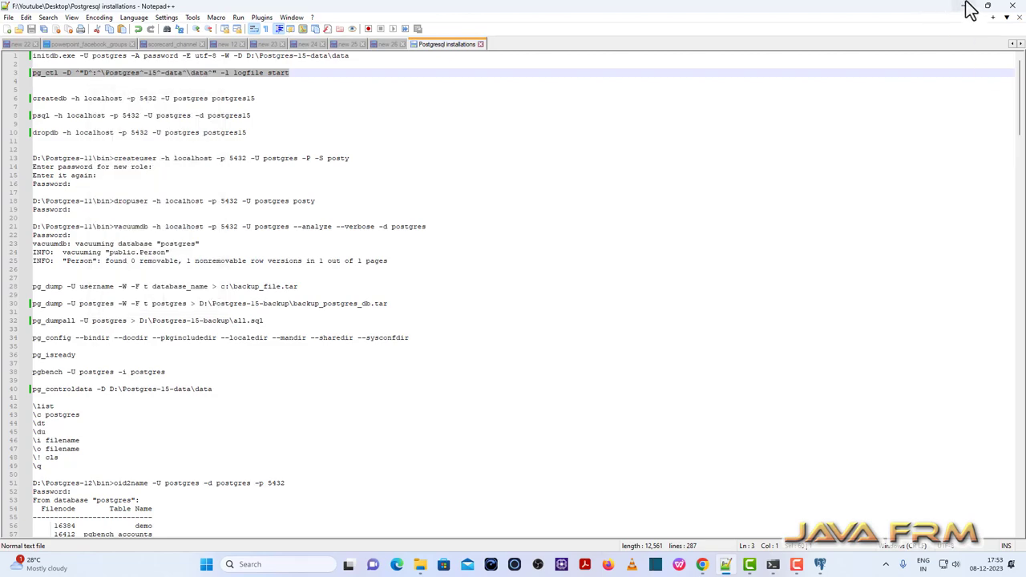
left_click(965, 7)
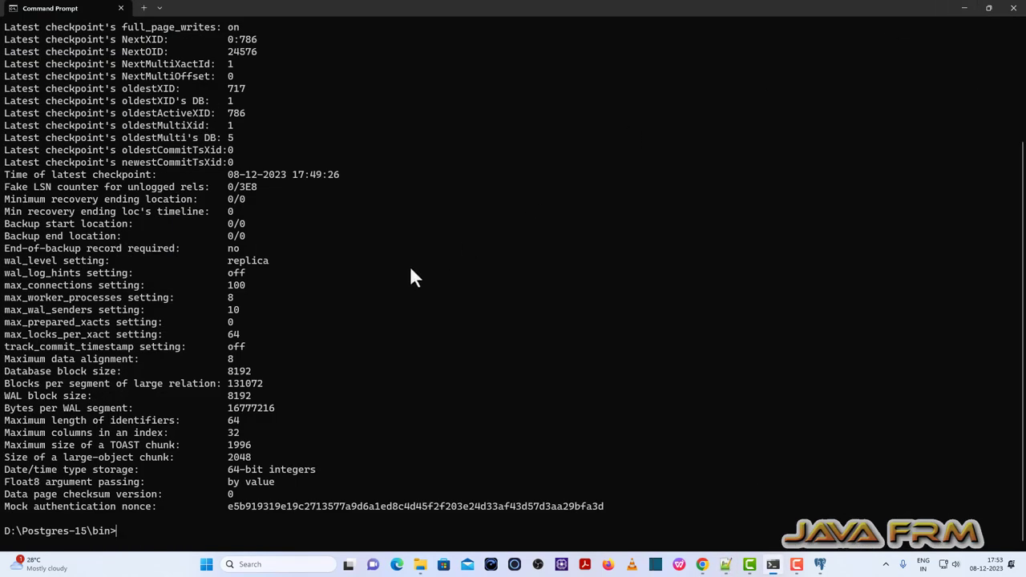
Clear the console with cls and paste the pg_ctl logfile start command at the prompt.
type("cls")
key("Return")
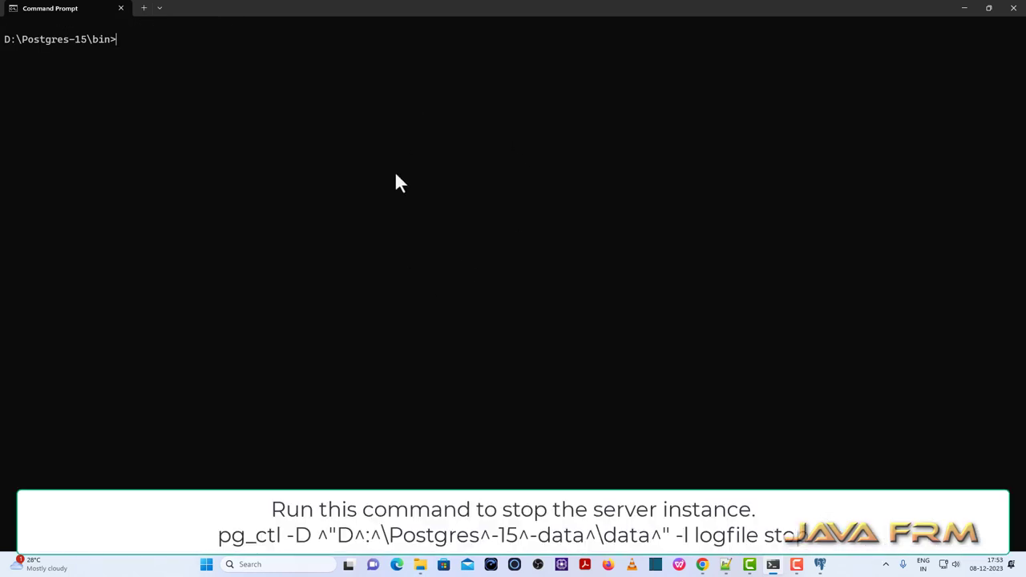
key("ctrl+v")
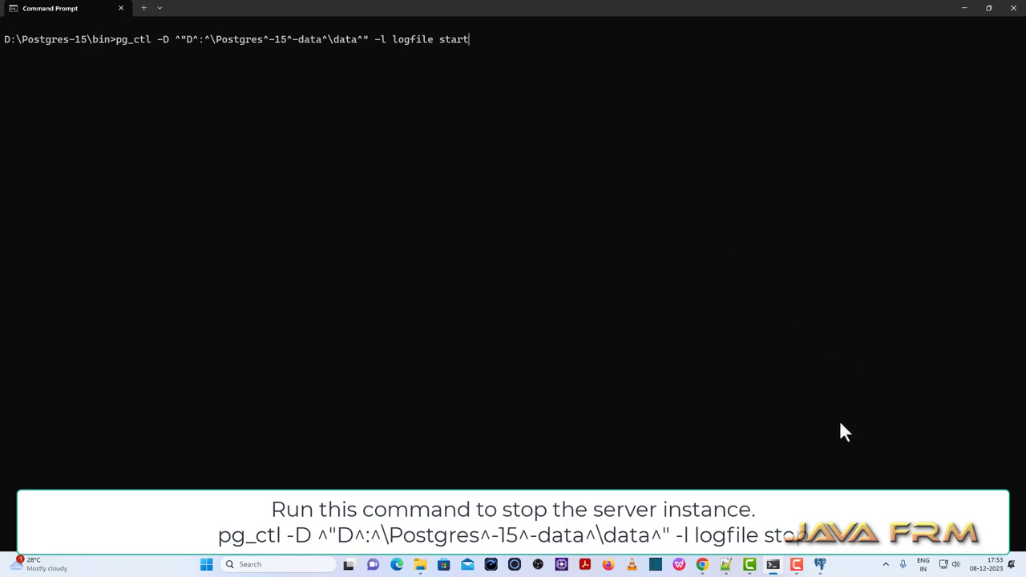
left_click(820, 564)
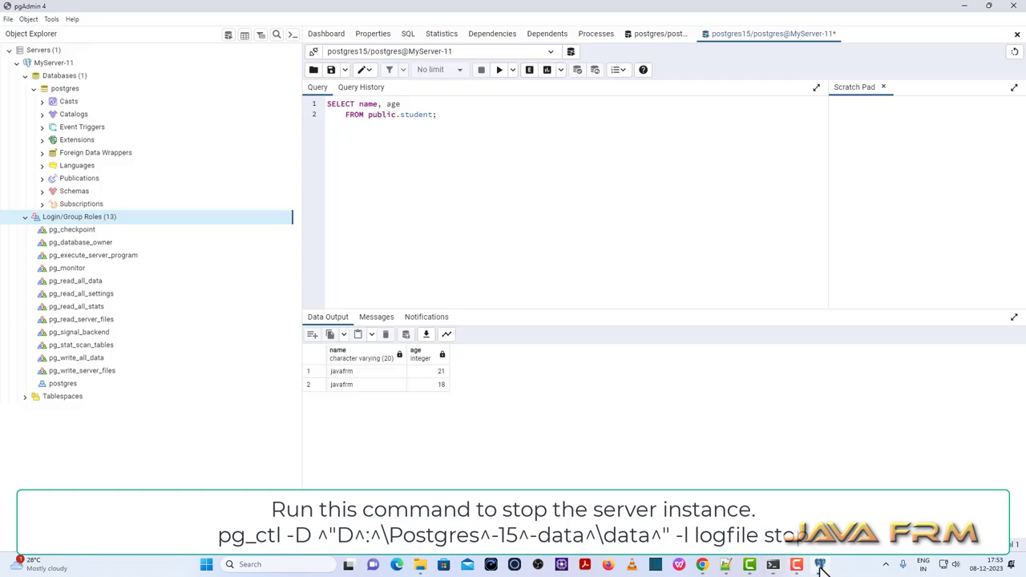
Collapse Databases and disconnect pgAdmin 4 from the MyServer-11 server, confirming with Yes.
left_click(25, 76)
right_click(44, 65)
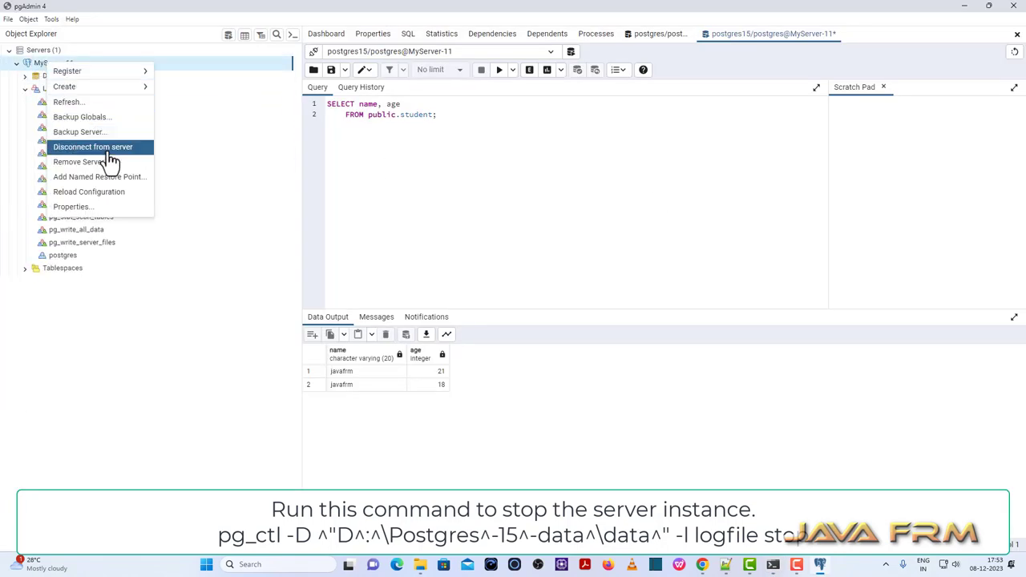
left_click(111, 149)
left_click(650, 138)
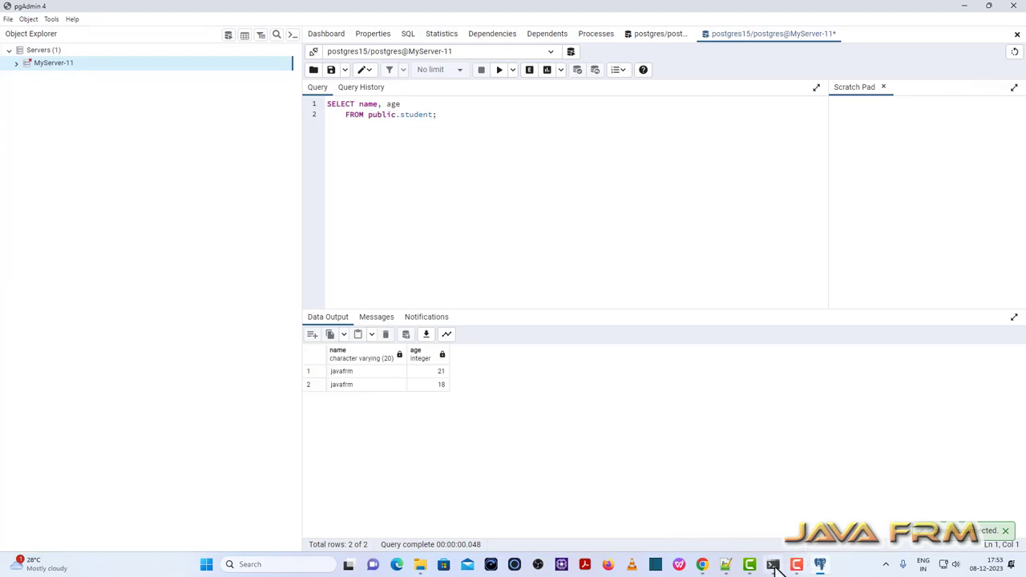
left_click(773, 565)
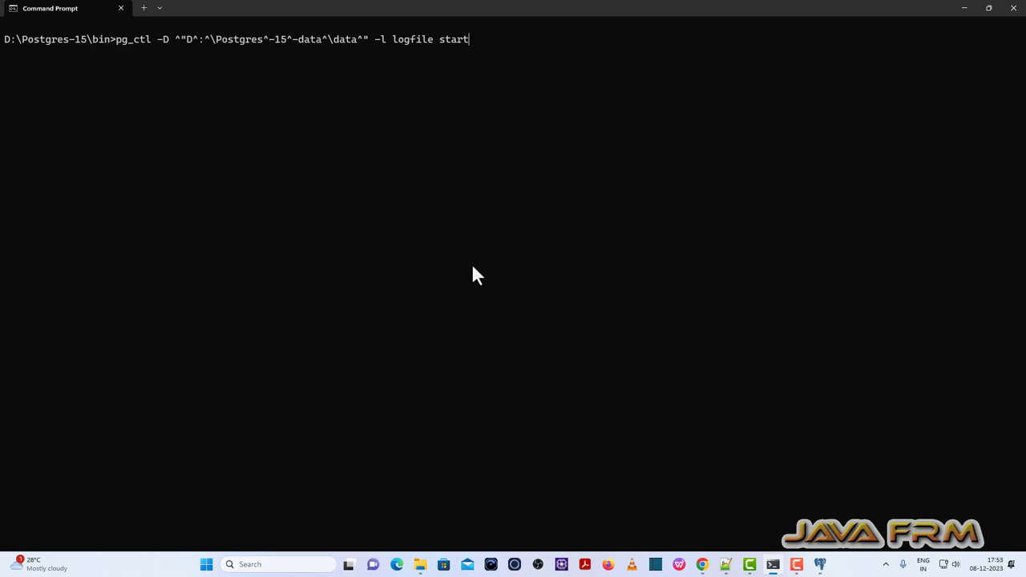
Change the pasted command's last word to stop and run it, reporting 'server stopped'.
key("BackSpace")
key("BackSpace")
key("BackSpace")
type("op")
key("Return")
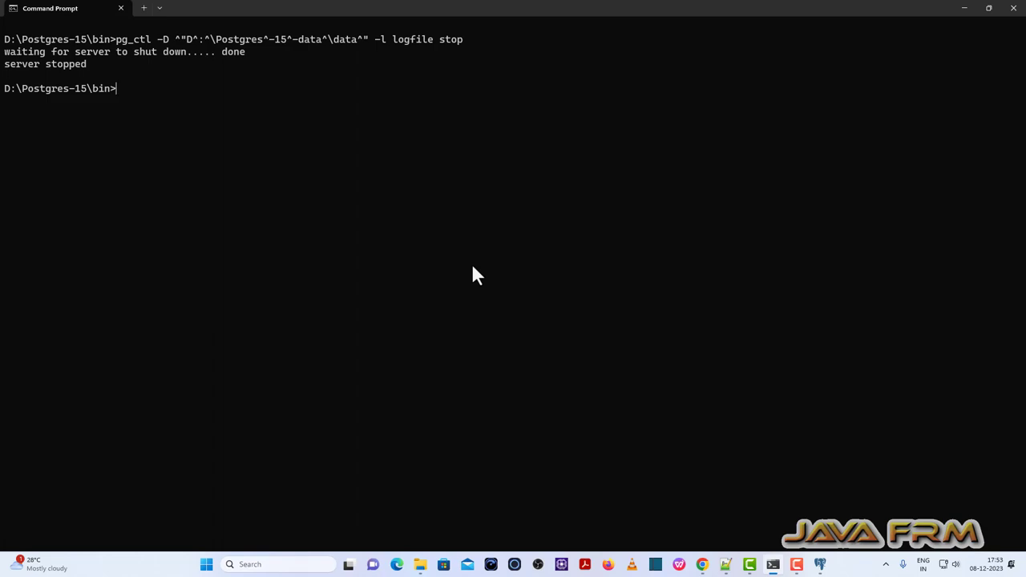
left_click(820, 564)
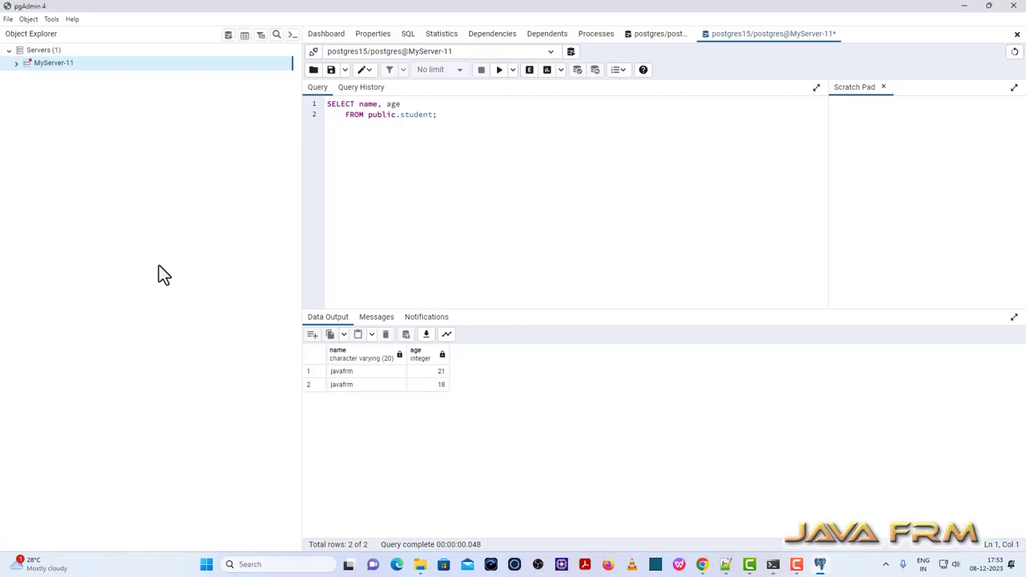
right_click(68, 64)
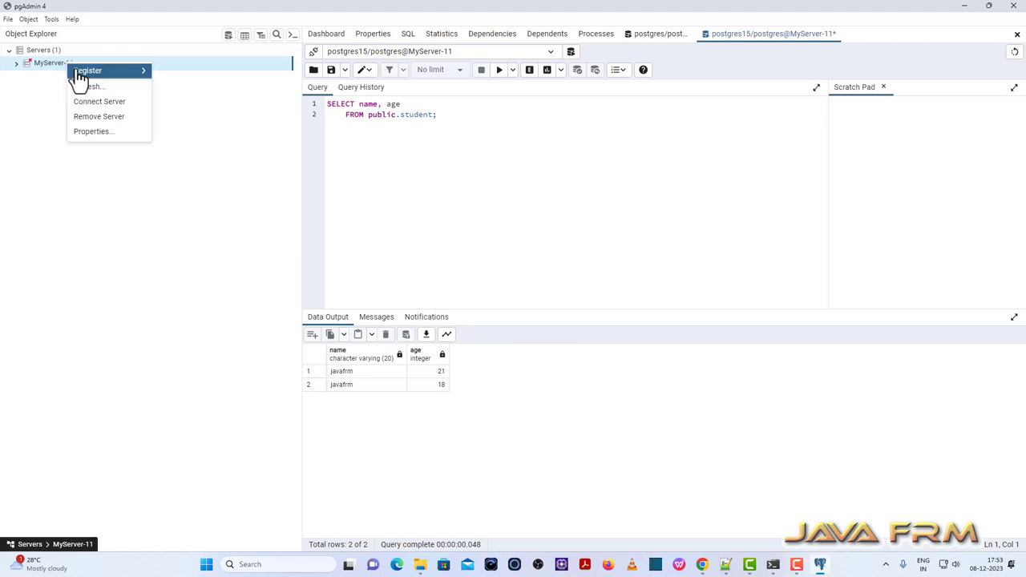
left_click(107, 101)
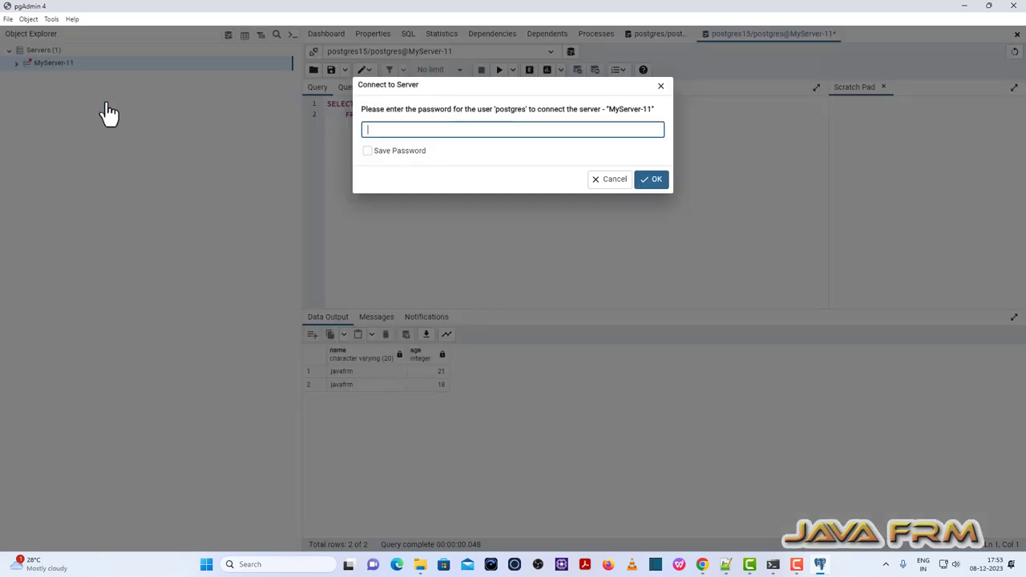
type("1234567")
key("Return")
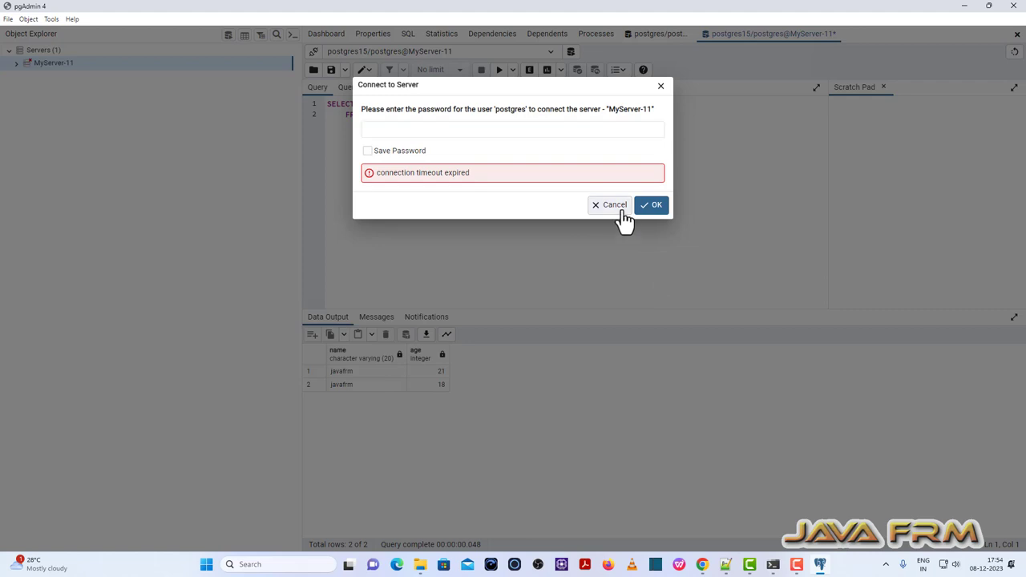
left_click(622, 212)
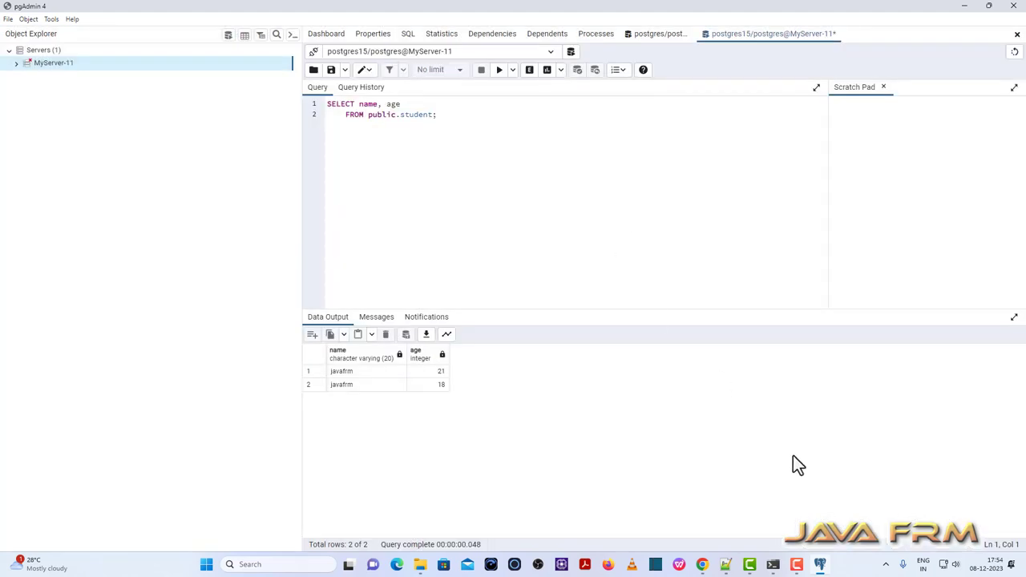
Check the stopped server's connection status with pg_isready.
left_click(420, 565)
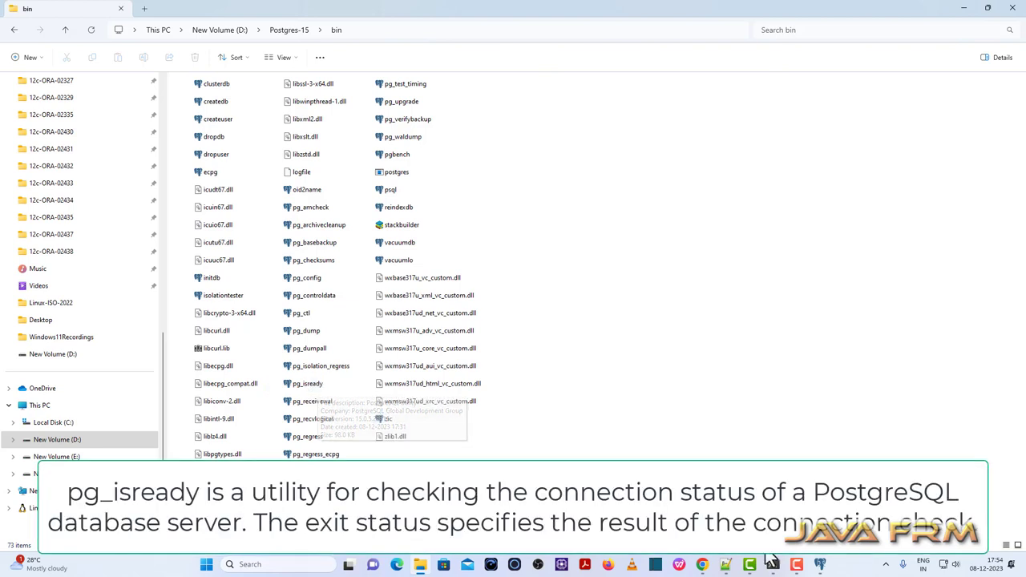
key("alt+Tab")
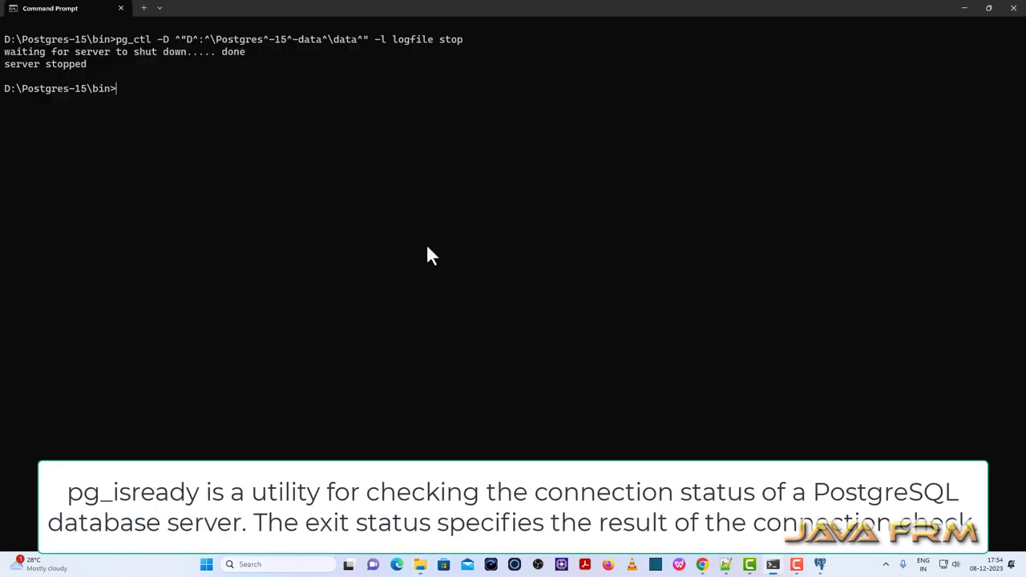
type("pg_isready")
key("Return")
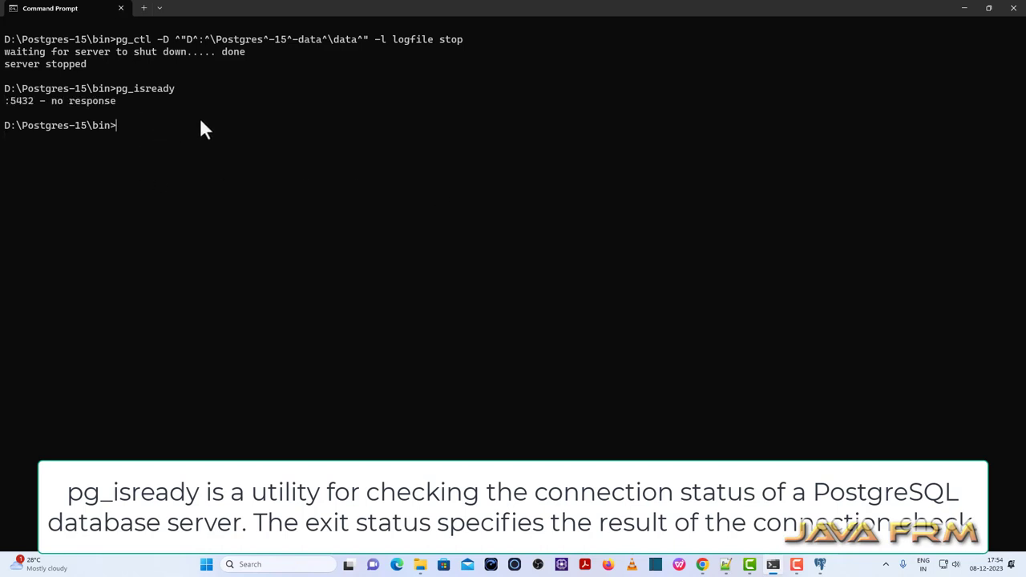
Run pg_ctl -l logfile start, then confirm with pg_isready that :5432 accepts connections.
key("Up")
key("Up")
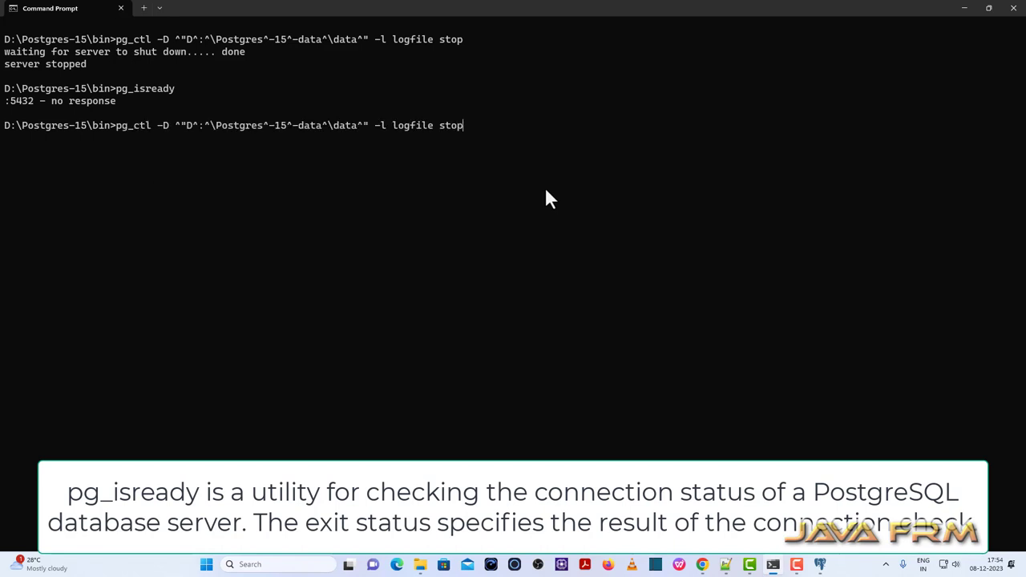
key("BackSpace")
key("BackSpace")
type("art")
key("Return")
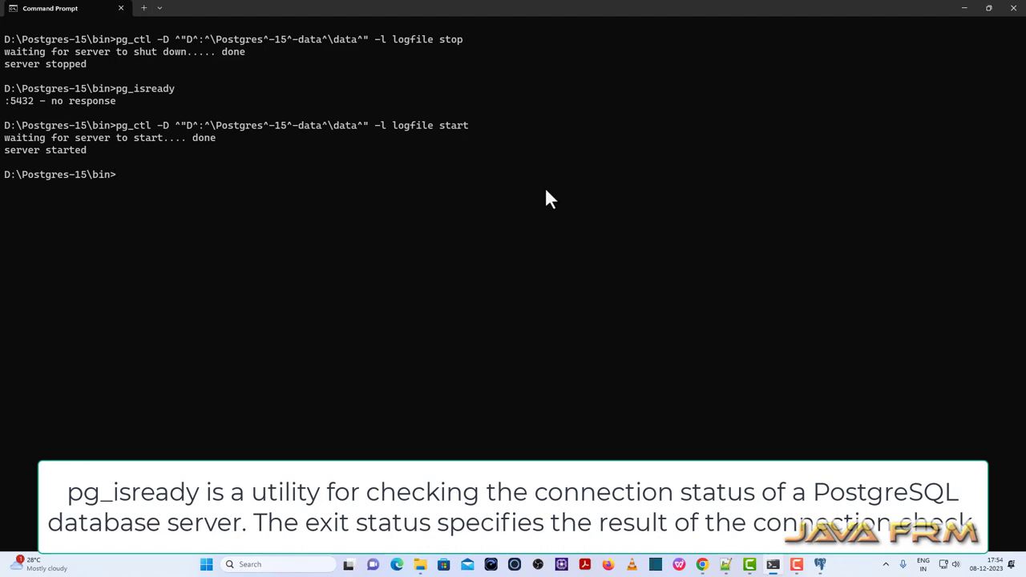
key("Up")
key("Up")
key("Return")
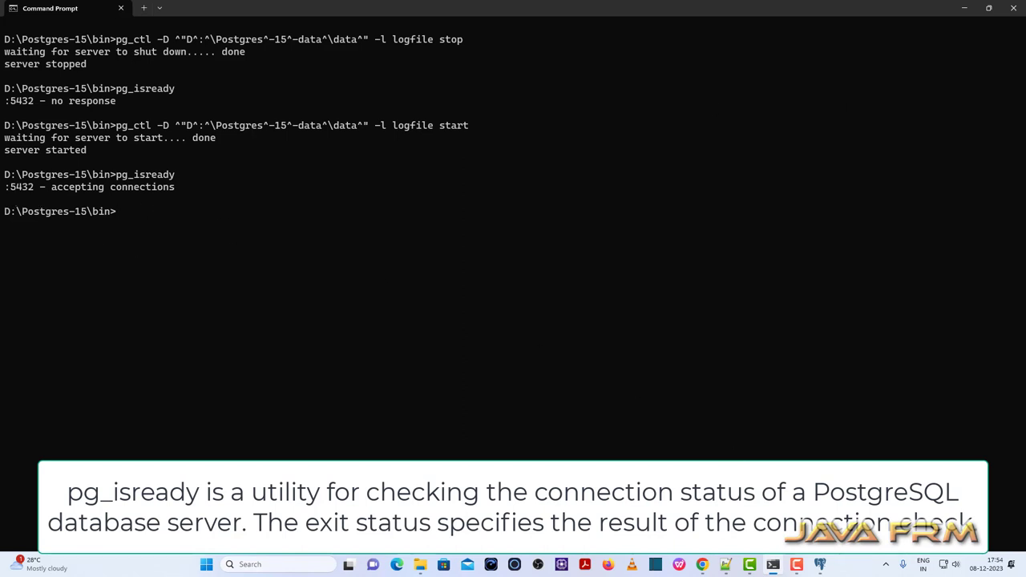
left_click(819, 564)
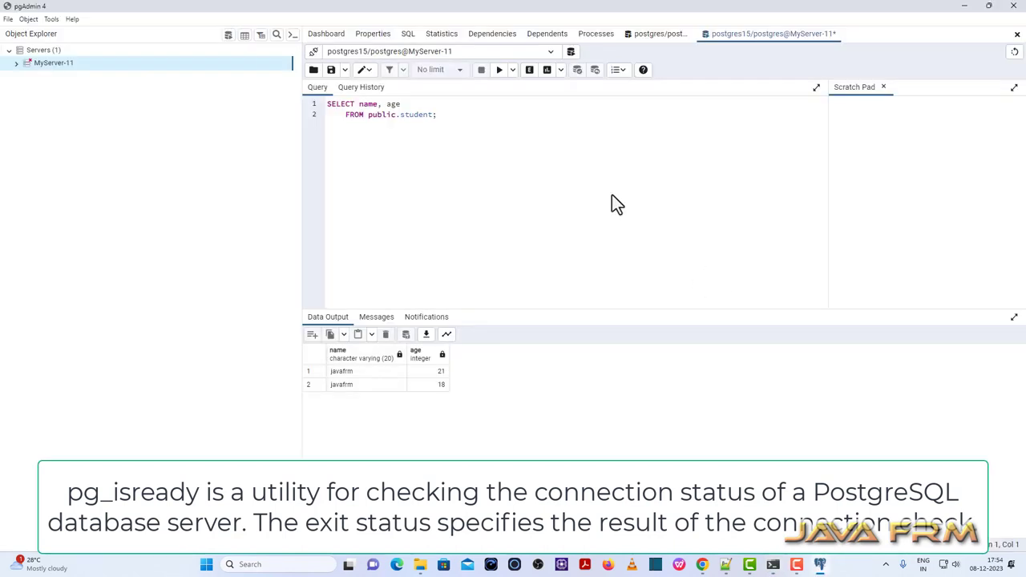
Reconnect to MyServer-11 and expand Databases to show the postgres database.
right_click(70, 69)
left_click(112, 104)
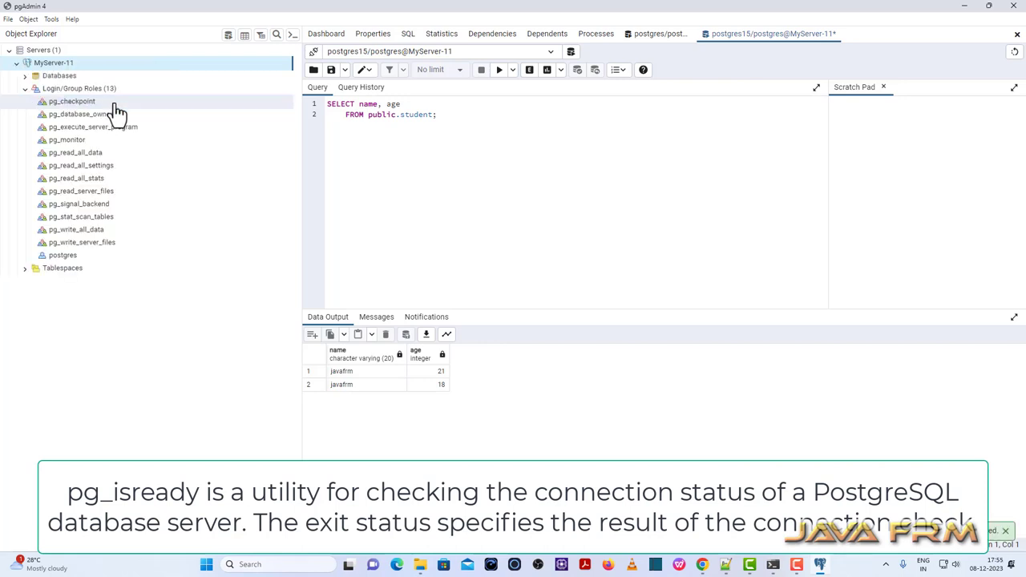
left_click(25, 77)
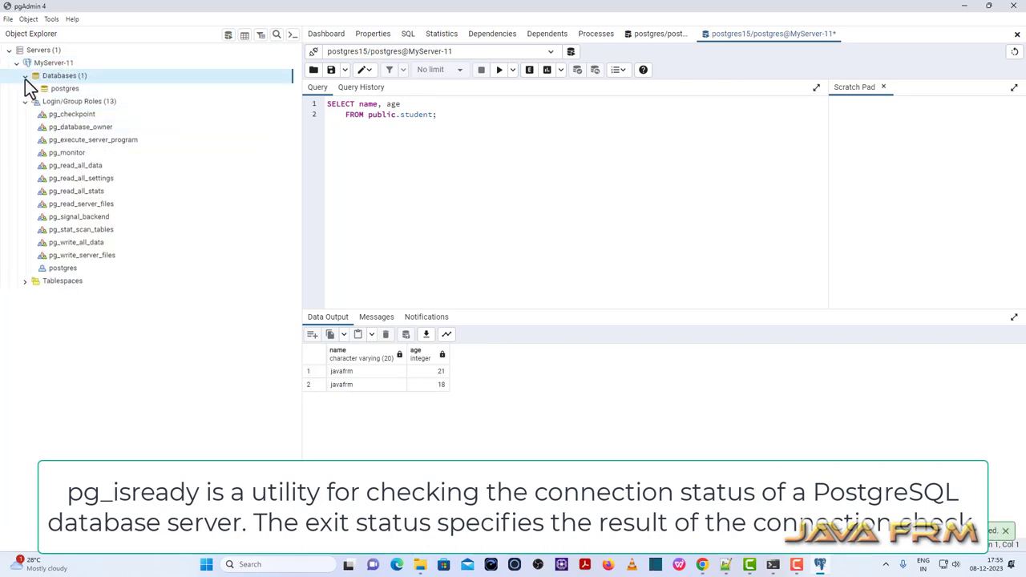
left_click(57, 88)
left_click(964, 6)
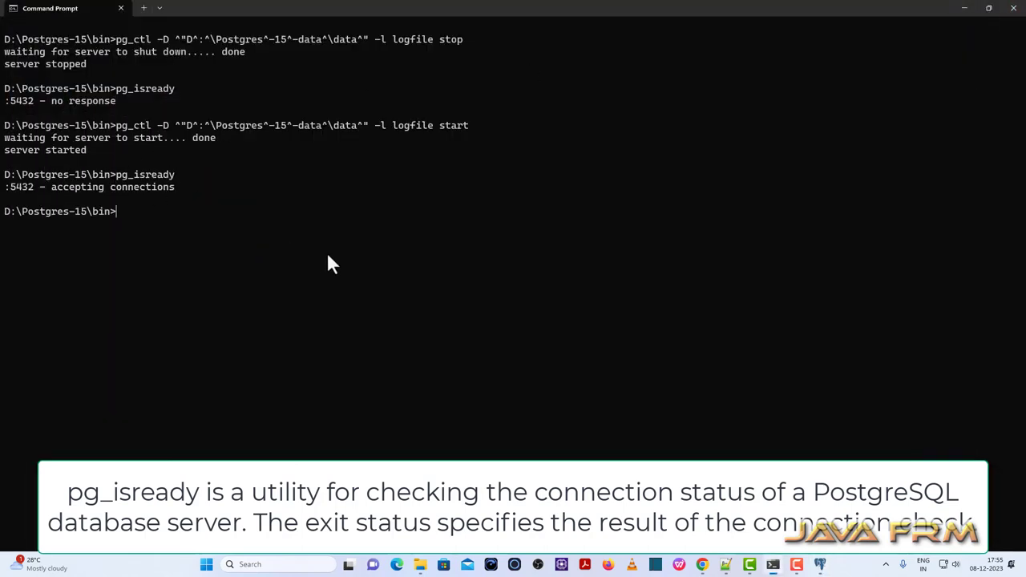
Run pg_ctl -l logfile restart, then confirm with pg_isready that :5432 still accepts connections.
key("Up")
key("Up")
key("Up")
key("BackSpace")
key("BackSpace")
key("BackSpace")
key("BackSpace")
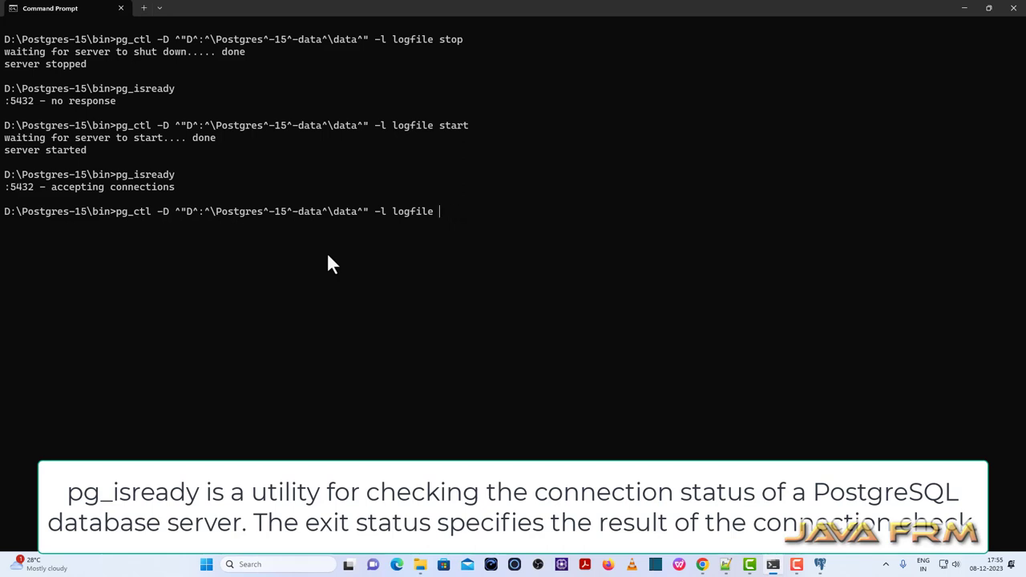
type("restart")
key("Return")
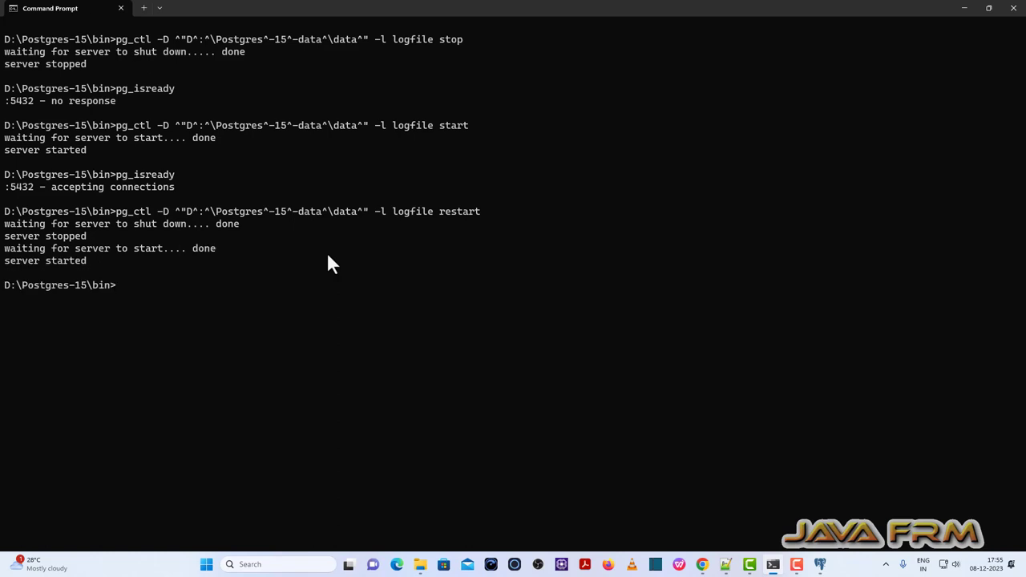
key("Up")
key("Up")
key("Return")
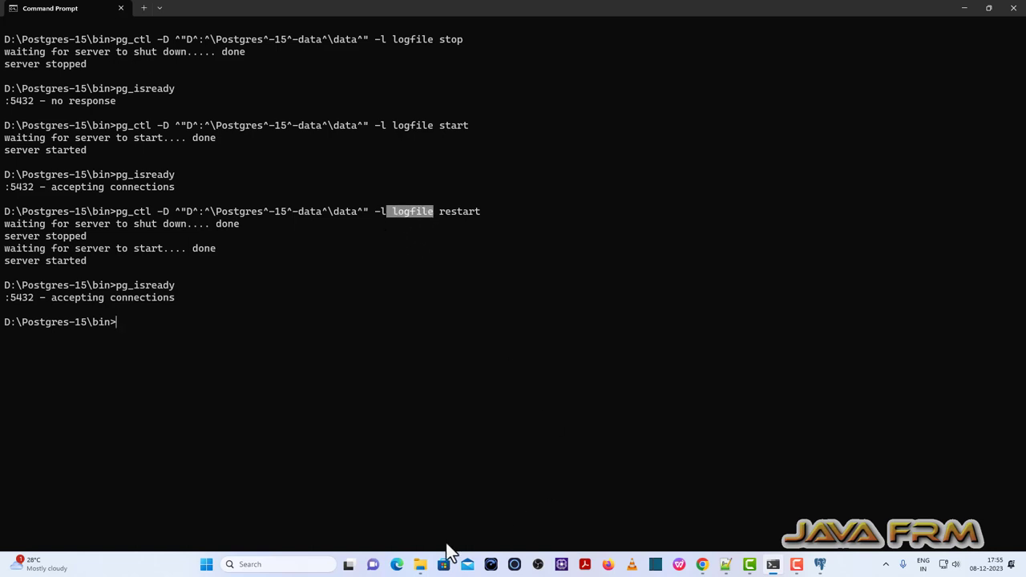
left_click(420, 564)
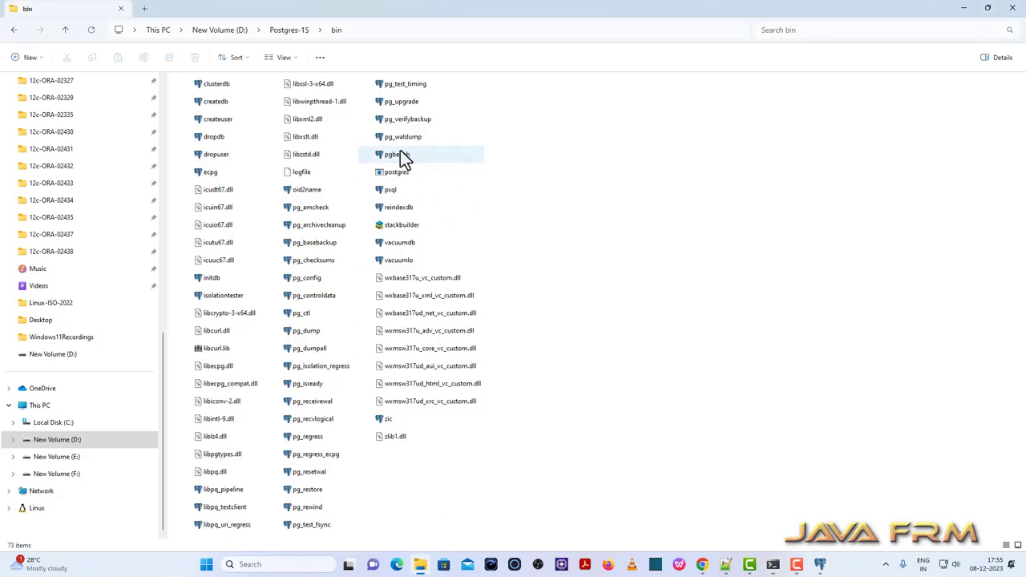
Open the Open with app chooser for logfile in the bin folder and select Notepad++.
left_click(302, 173)
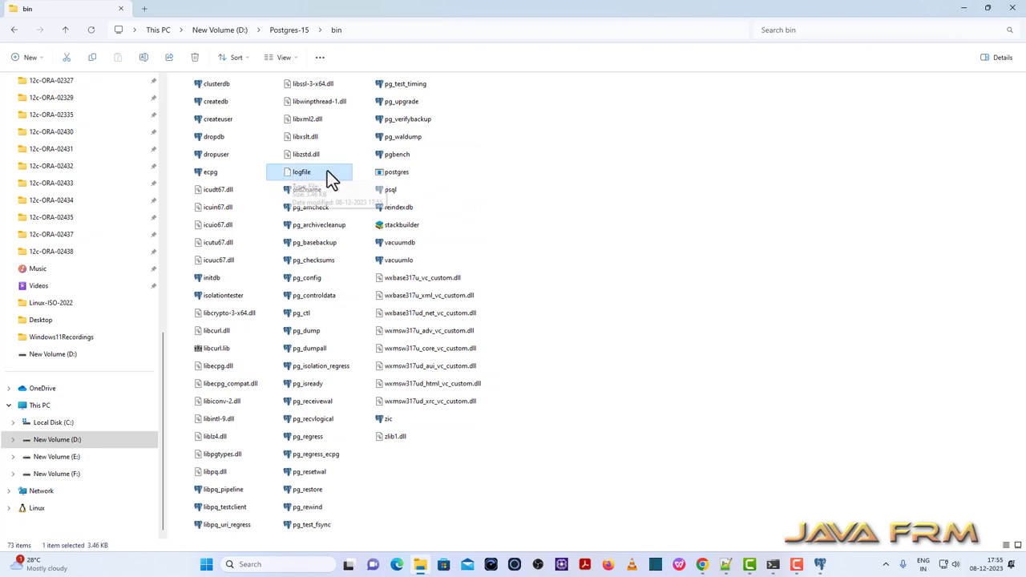
right_click(295, 172)
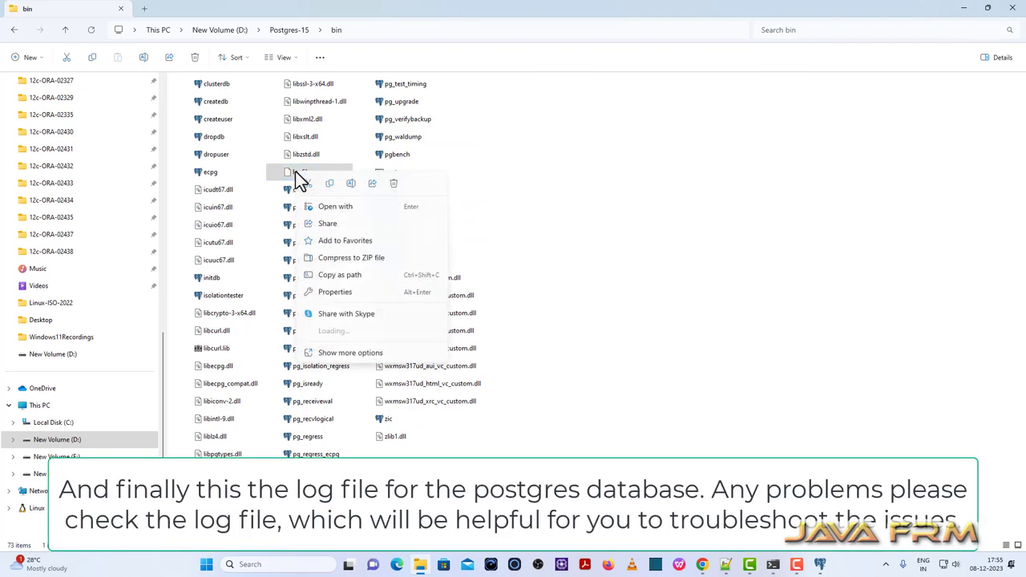
left_click(360, 207)
left_click(459, 352)
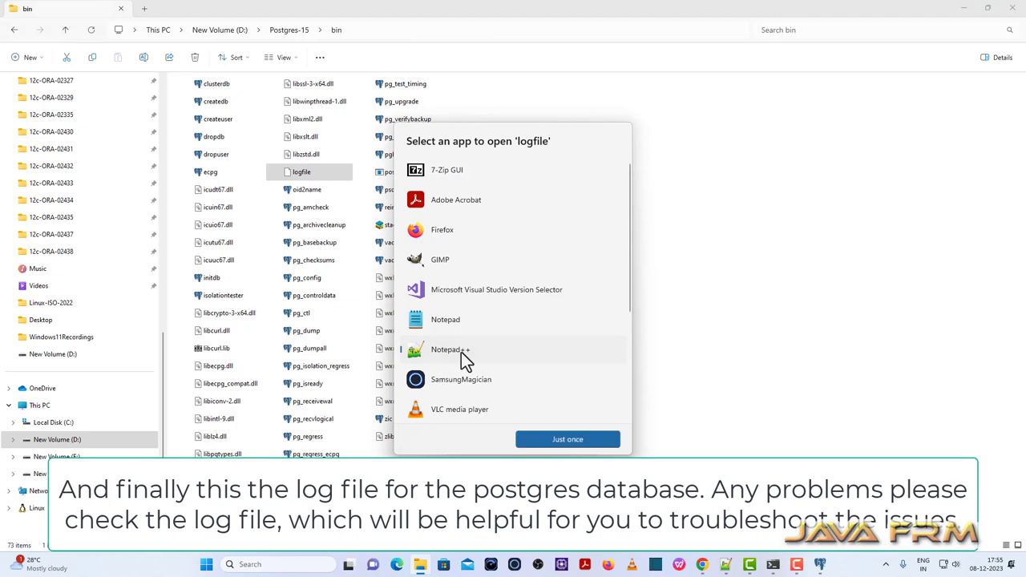
Open logfile in Notepad++ just once and review its 36 startup, checkpoint and shutdown lines.
left_click(581, 441)
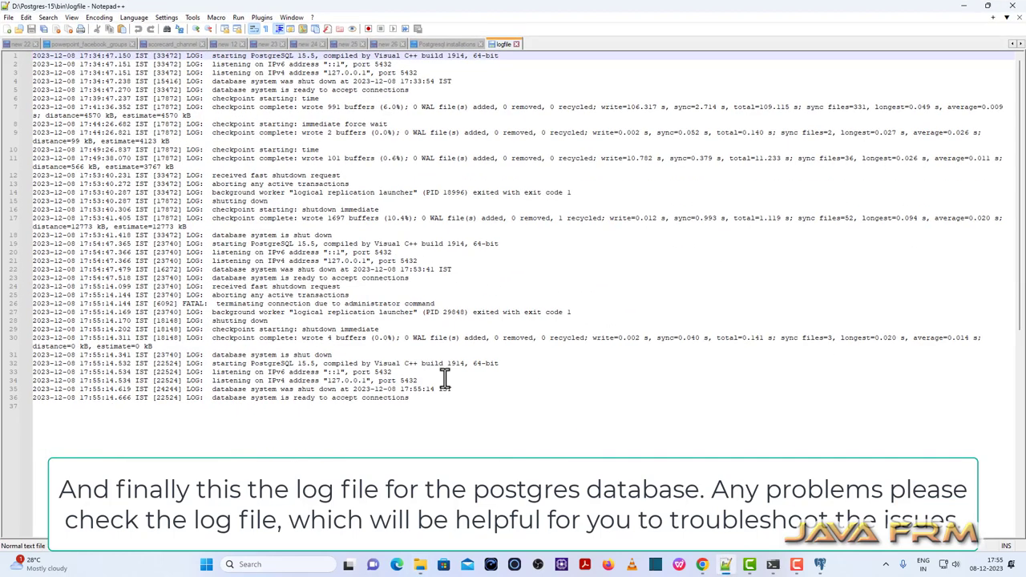
key("ctrl+a")
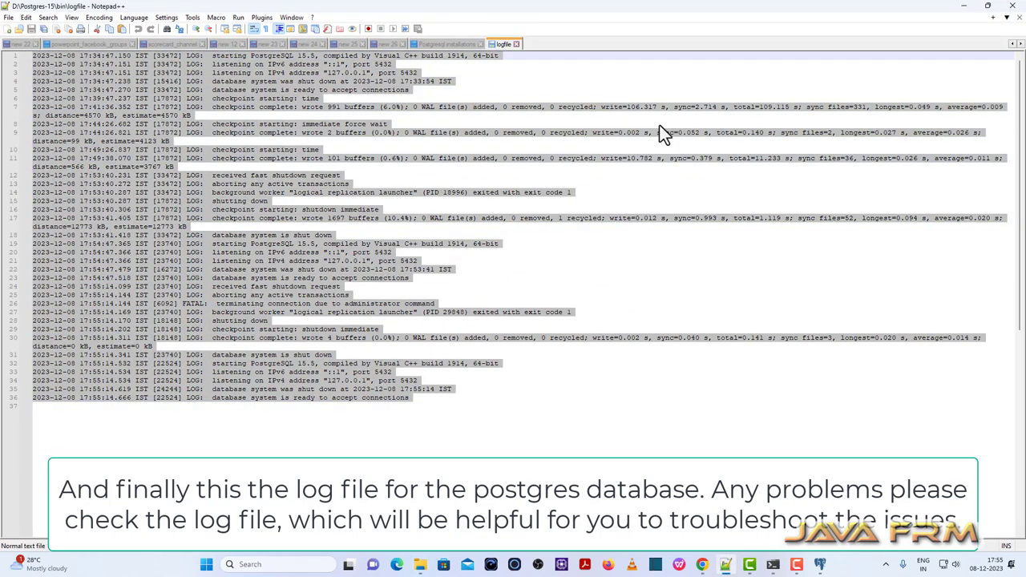
left_click(550, 294)
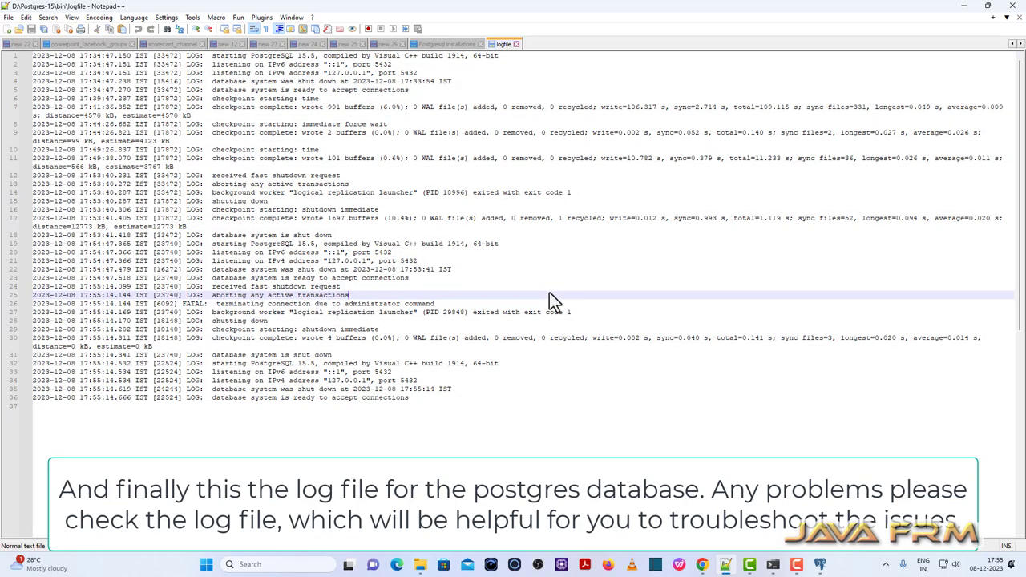
left_click(964, 6)
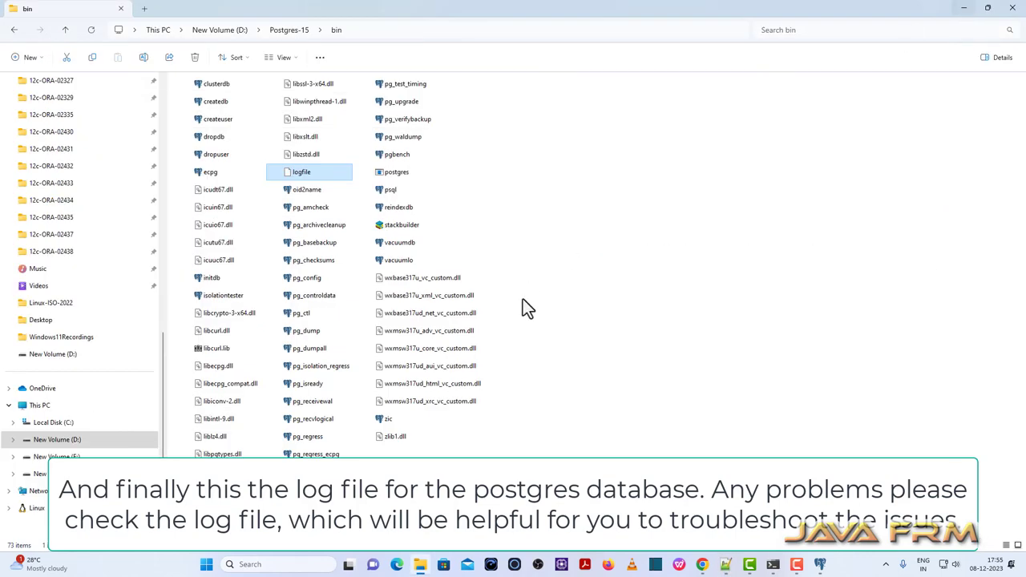
Disconnect pgAdmin 4 from MyServer-11 and confirm the disconnection.
left_click(820, 564)
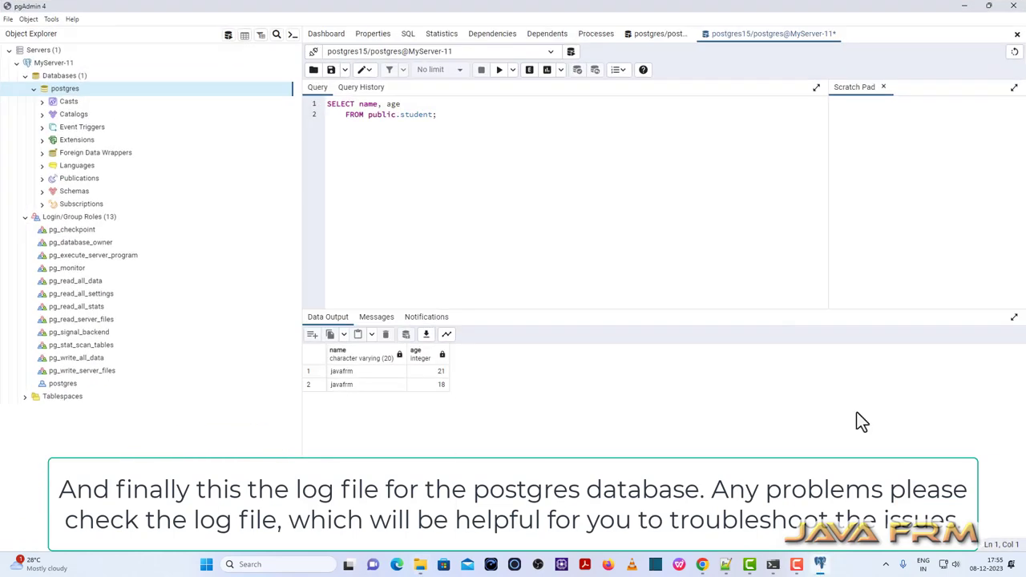
right_click(48, 64)
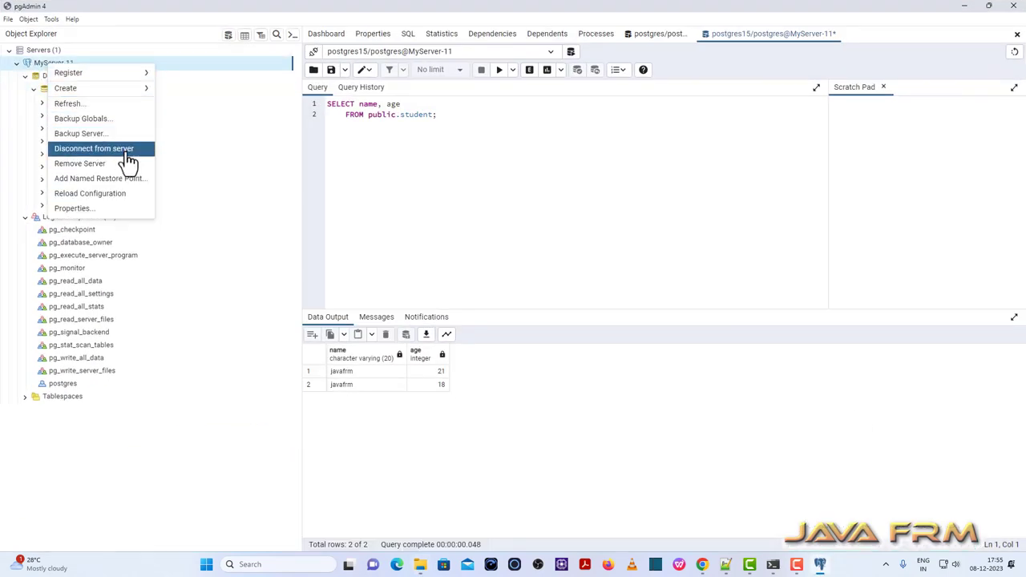
left_click(120, 148)
left_click(649, 138)
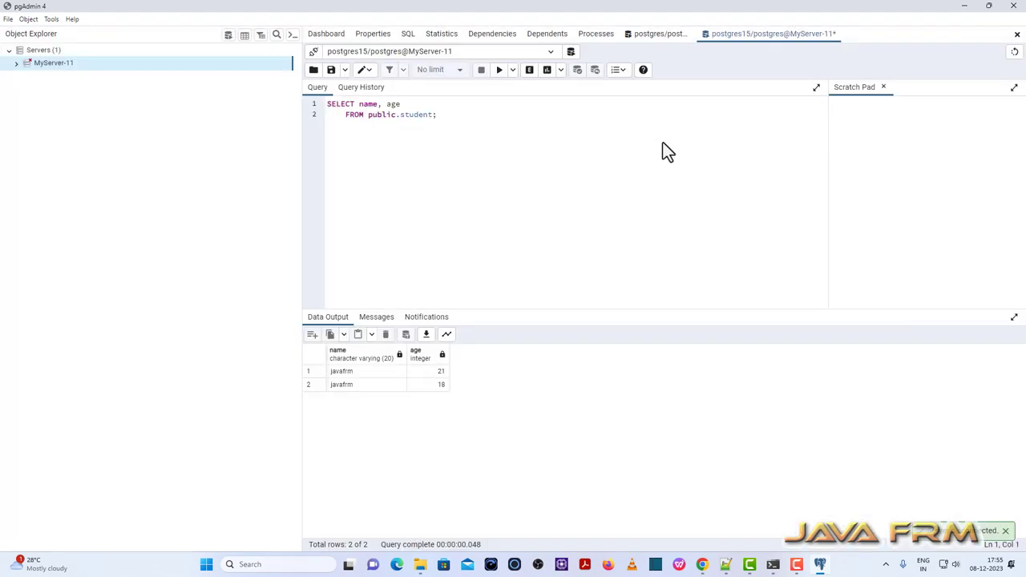
Close pgAdmin 4, confirming Leave, and return to the Command Prompt.
left_click(1013, 8)
left_click(566, 305)
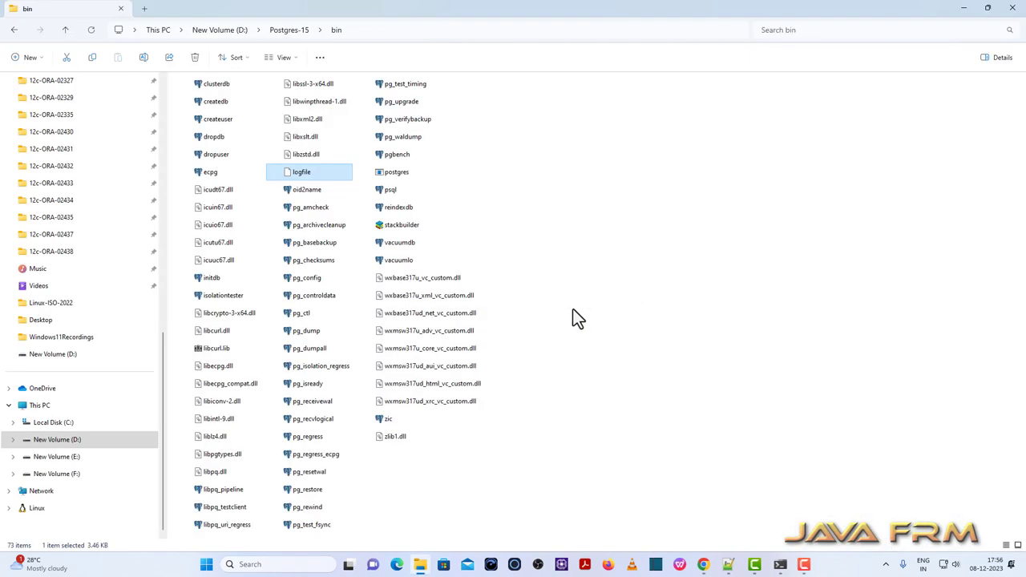
left_click(785, 562)
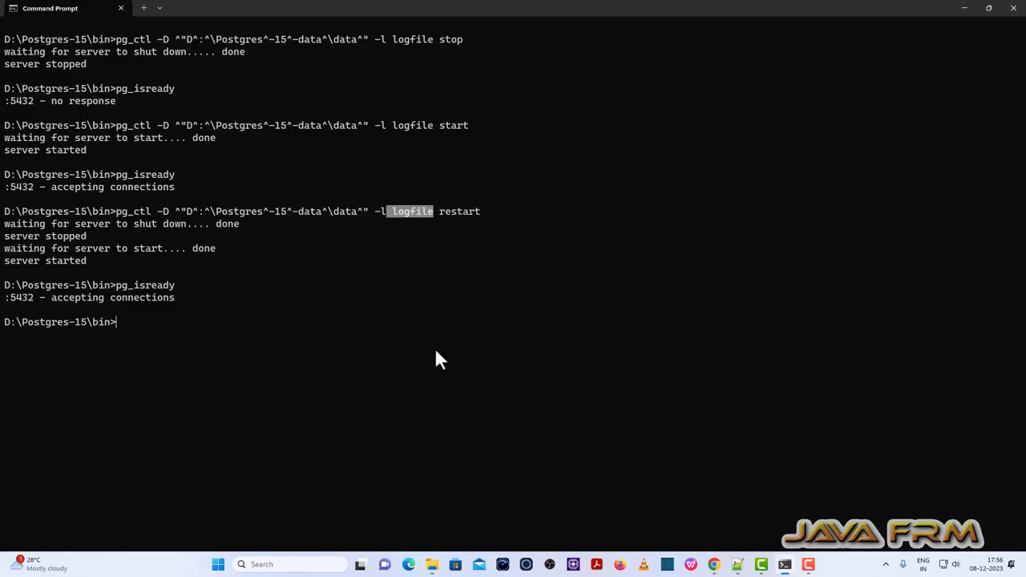
Rerun the recalled pg_ctl -l logfile stop command so the PostgreSQL 15 server reports 'server stopped'.
key("Up")
key("Up")
key("Up")
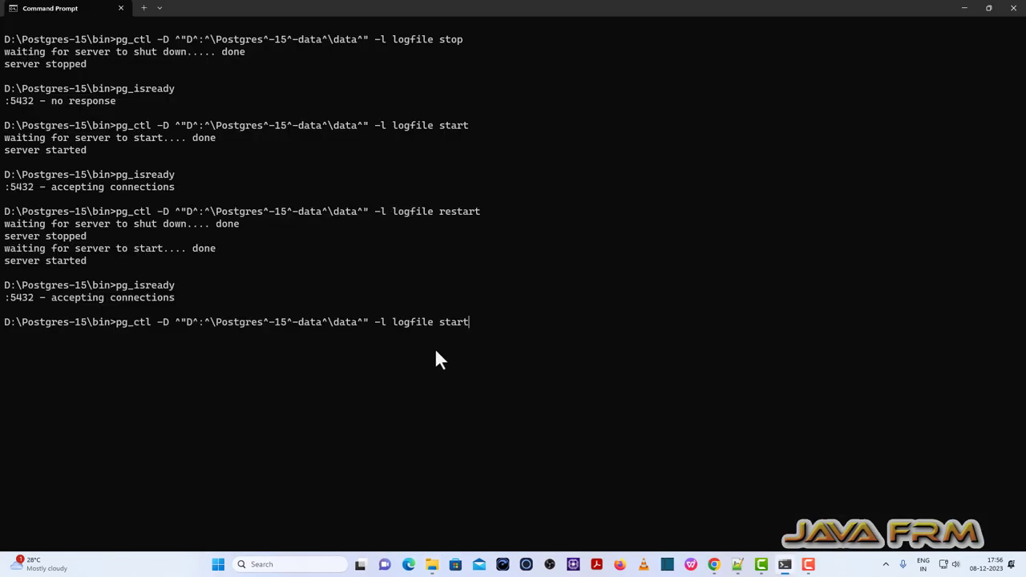
key("Down")
key("Down")
key("Up")
key("Return")
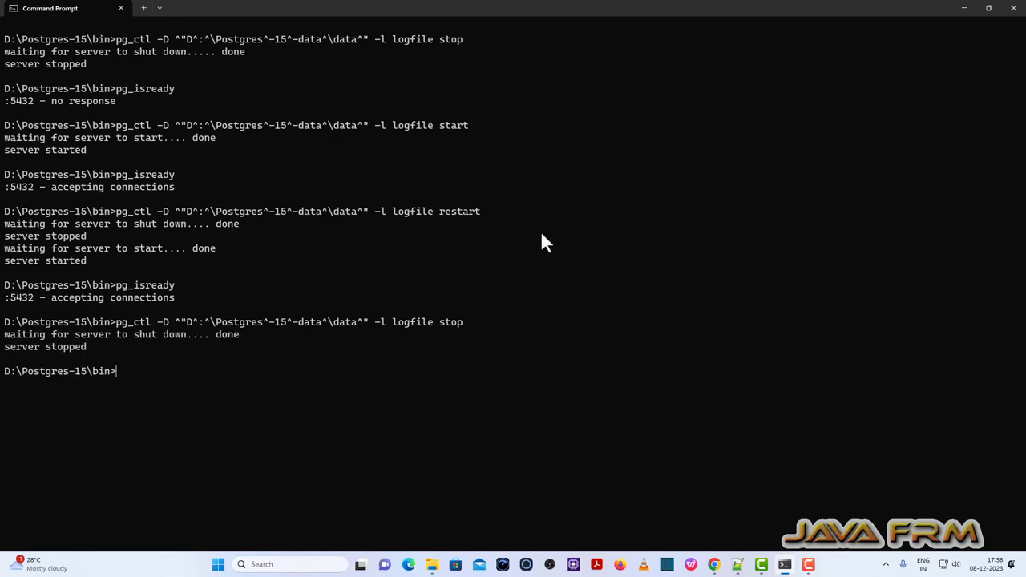